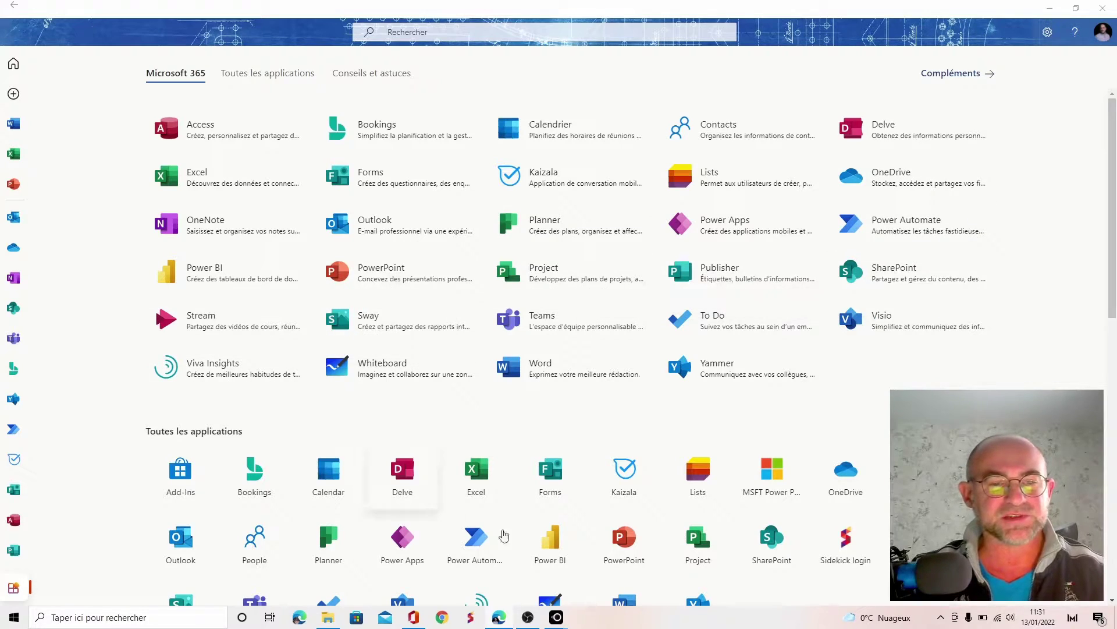
# Scroll through the Microsoft 365 apps page to locate Kaizala Web
pyautogui.scroll(-1, 829, 459)
pyautogui.scroll(-6, 829, 460)
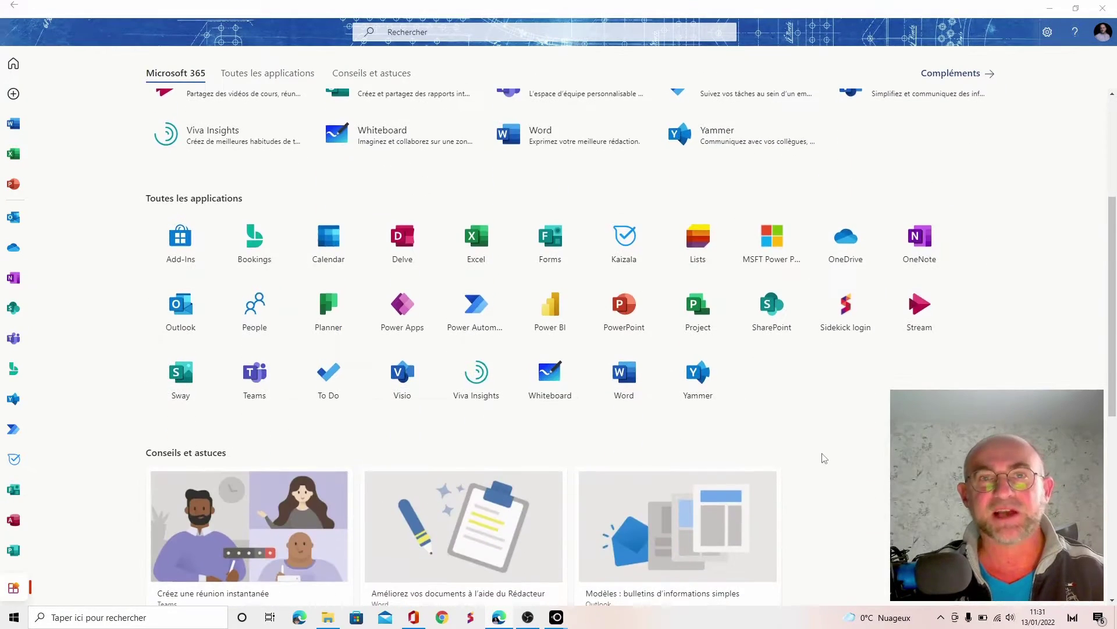
pyautogui.scroll(7, 822, 457)
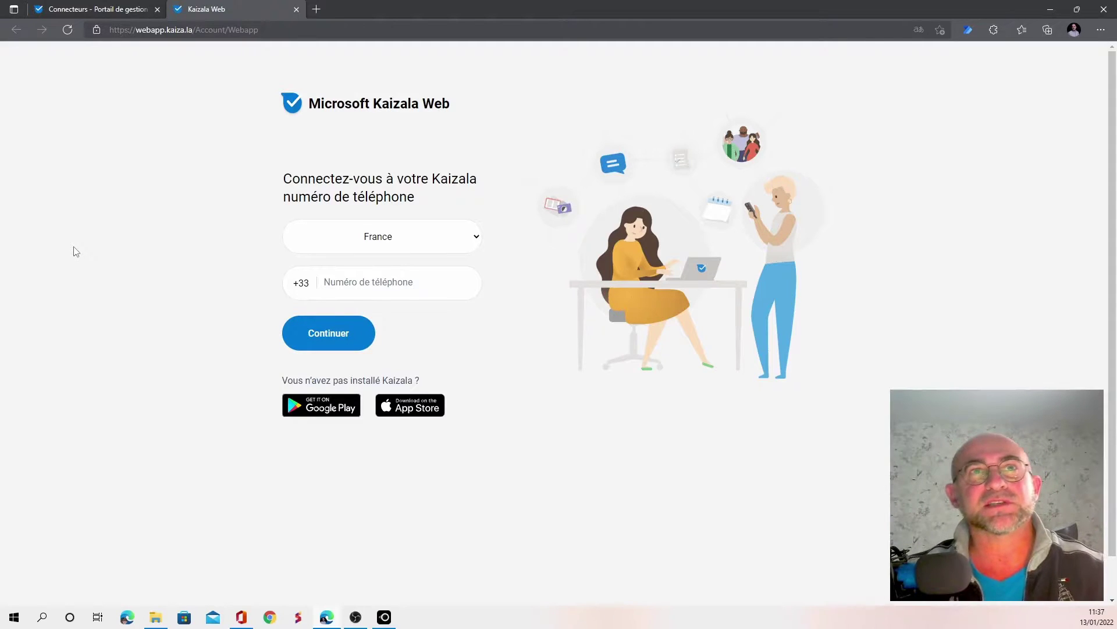
# Switch back to the Connecteurs admin page tab
pyautogui.click(110, 10)
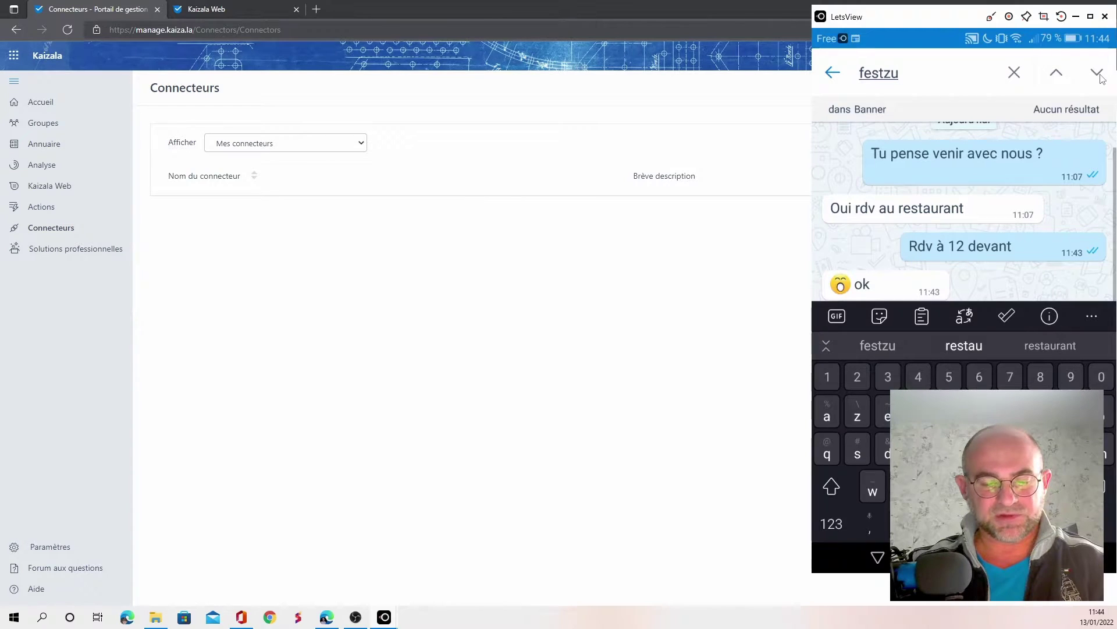
# Replace the Banner chat search term with 'rdv'
pyautogui.press('BackSpace')
pyautogui.press('BackSpace')
pyautogui.press('BackSpace')
pyautogui.press('BackSpace')
pyautogui.press('BackSpace')
pyautogui.press('BackSpace')
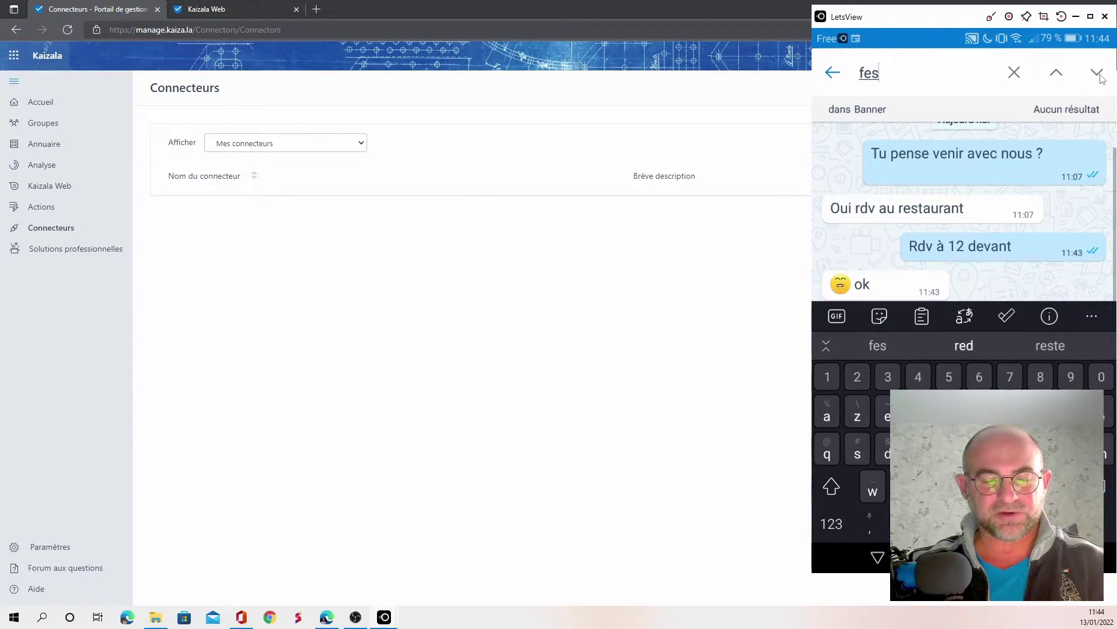
pyautogui.write('r')
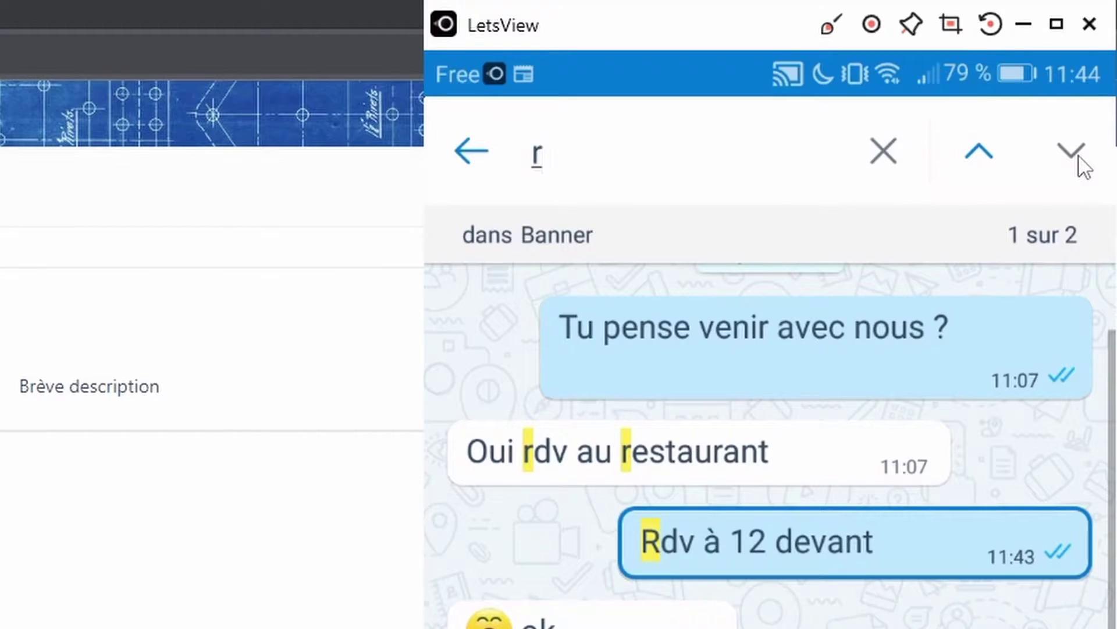
pyautogui.write('dv')
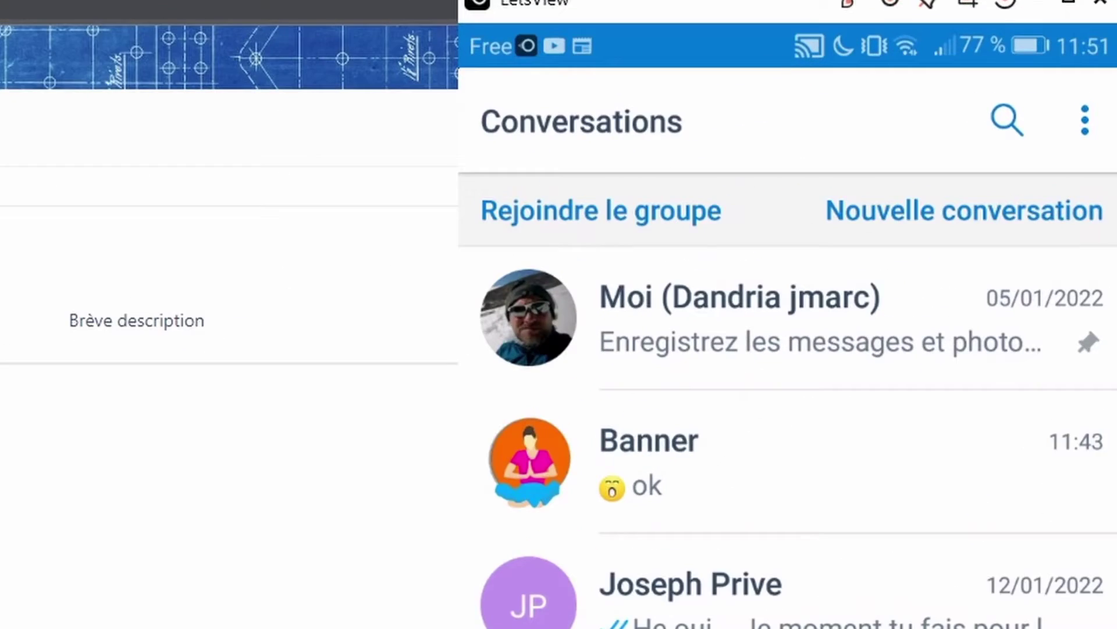
pyautogui.click(877, 125)
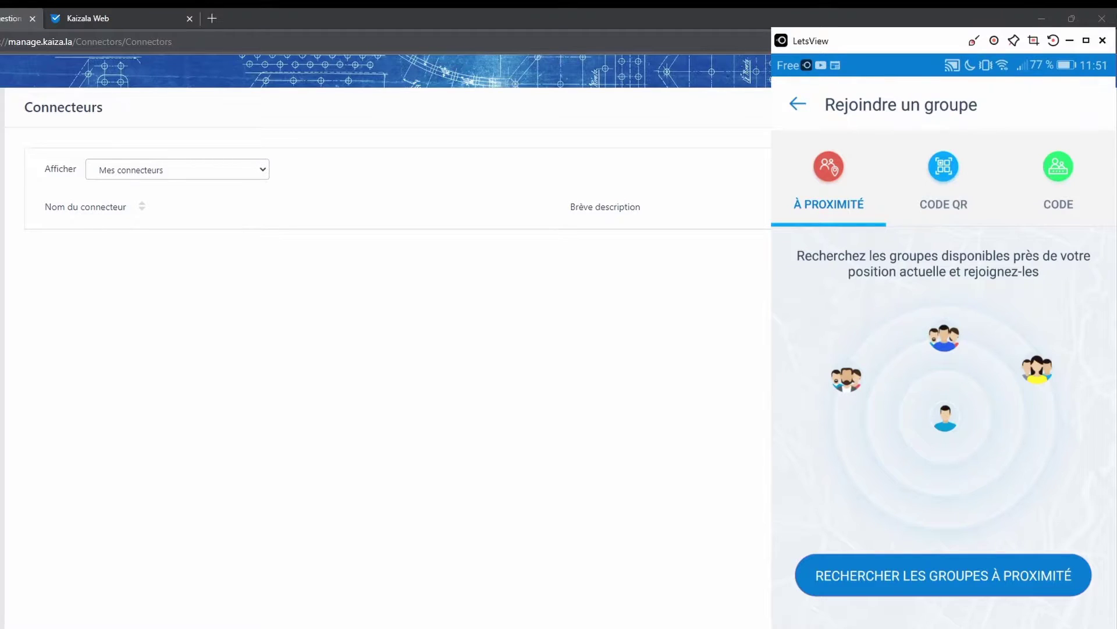
pyautogui.click(944, 175)
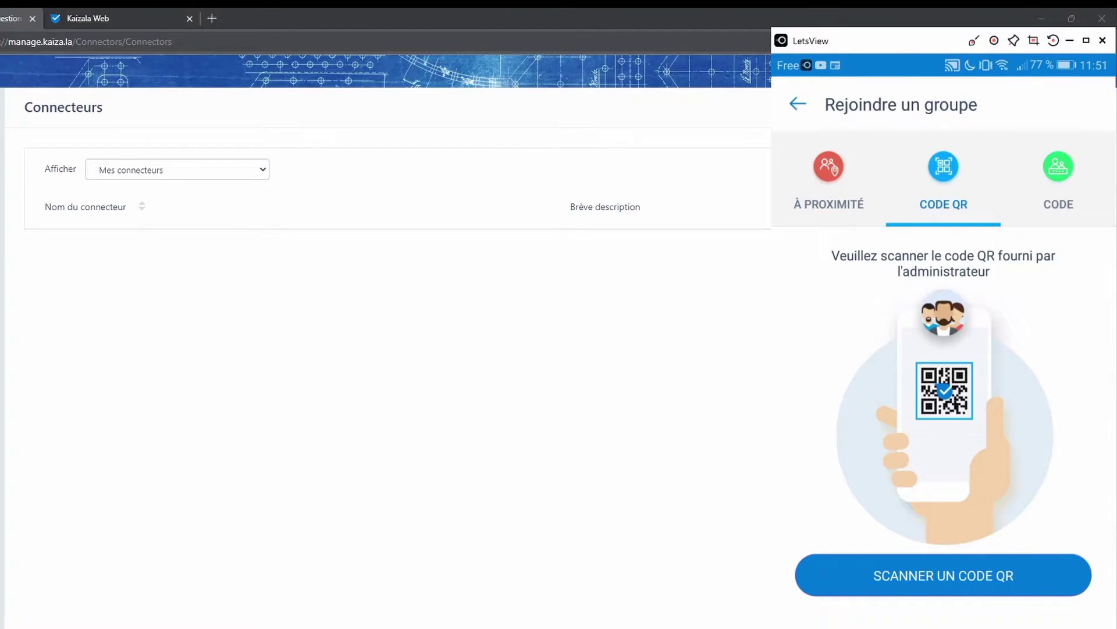
pyautogui.click(1058, 174)
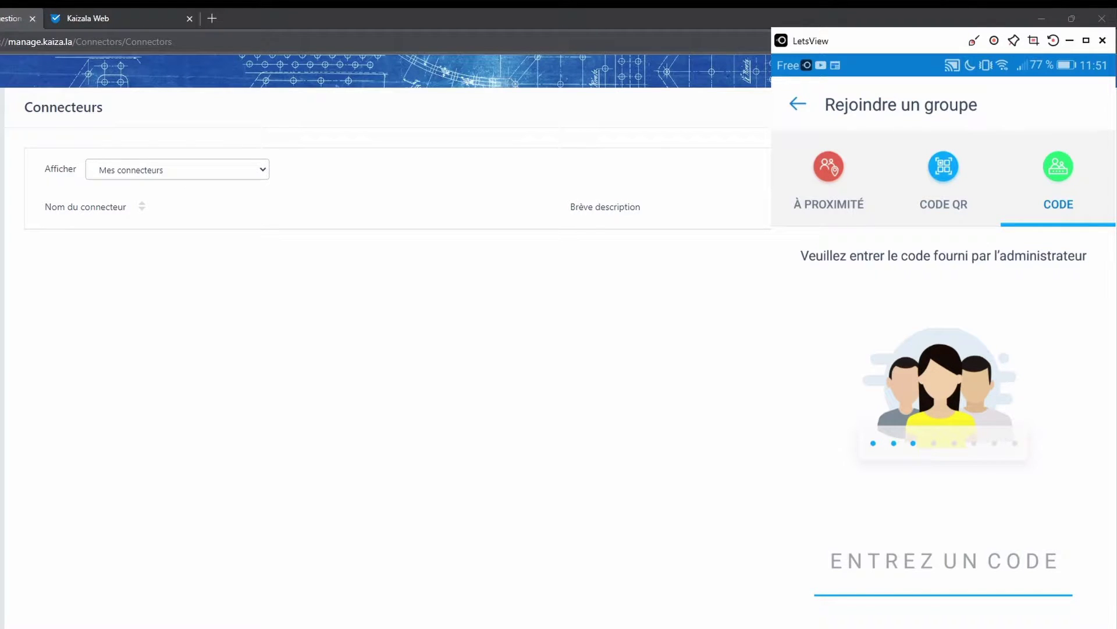
pyautogui.click(798, 104)
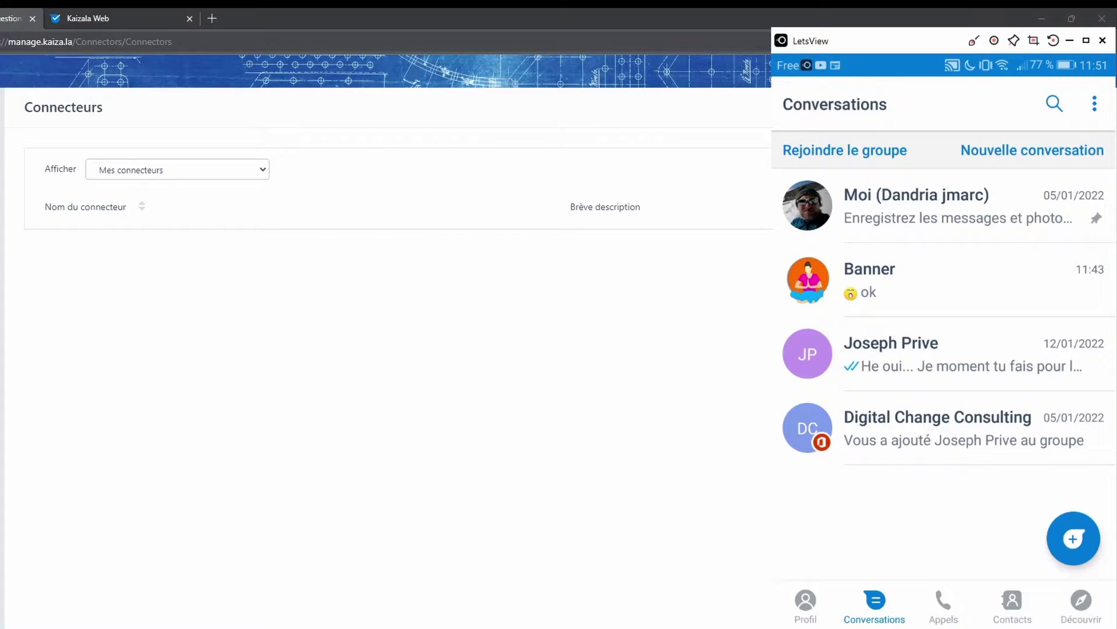
# Look at the new-conversation screen and the empty Appels tab, then browse the Contacts list
pyautogui.click(1032, 151)
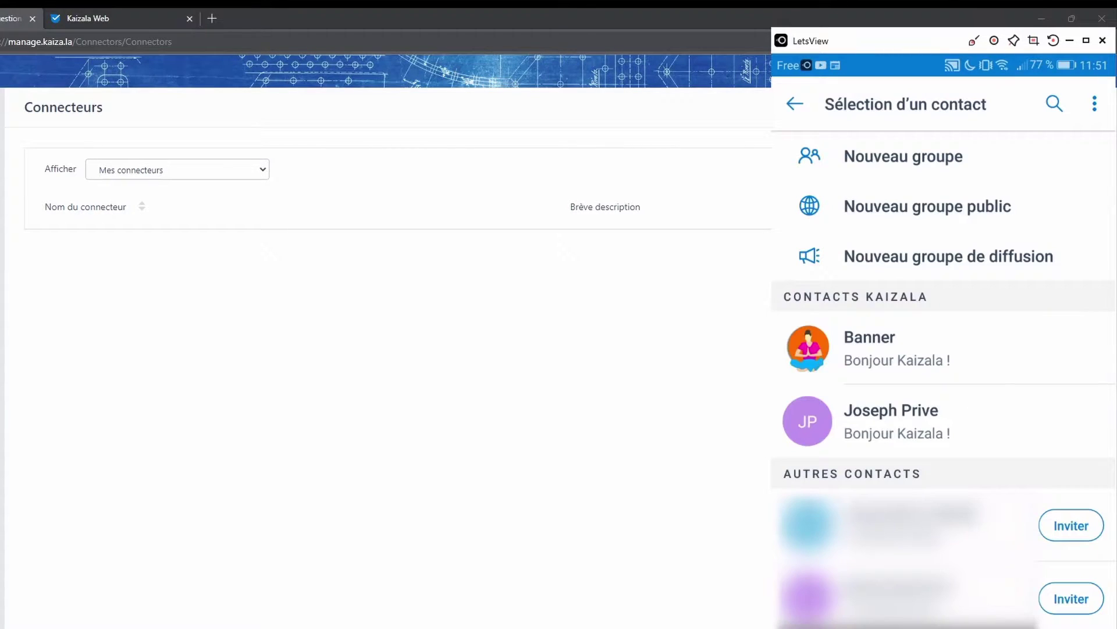
pyautogui.scroll(-3, 942, 379)
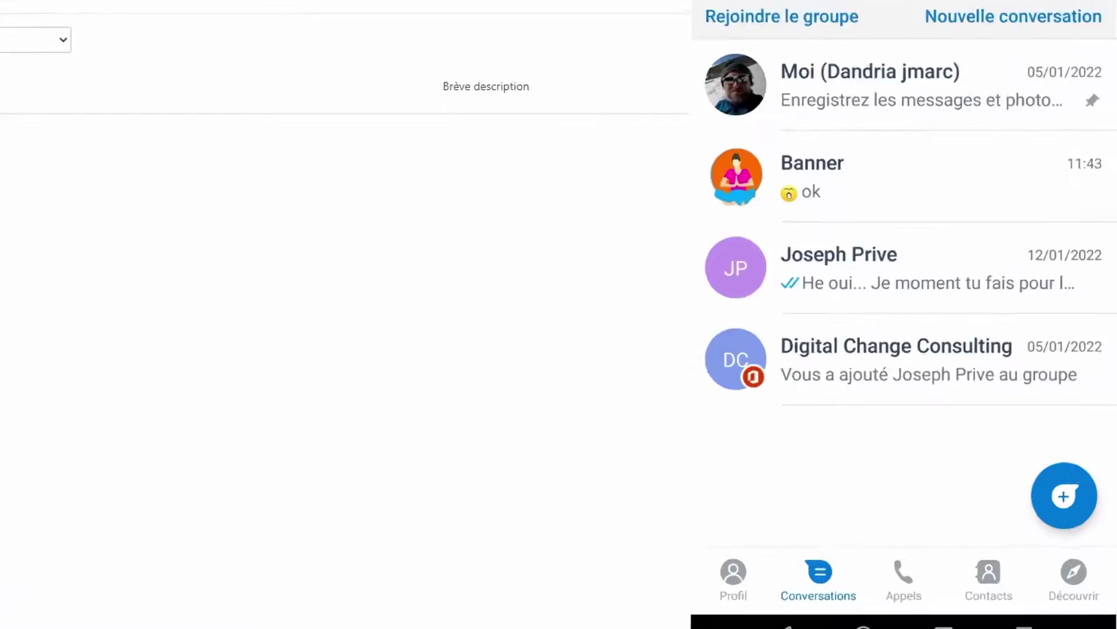
pyautogui.click(771, 489)
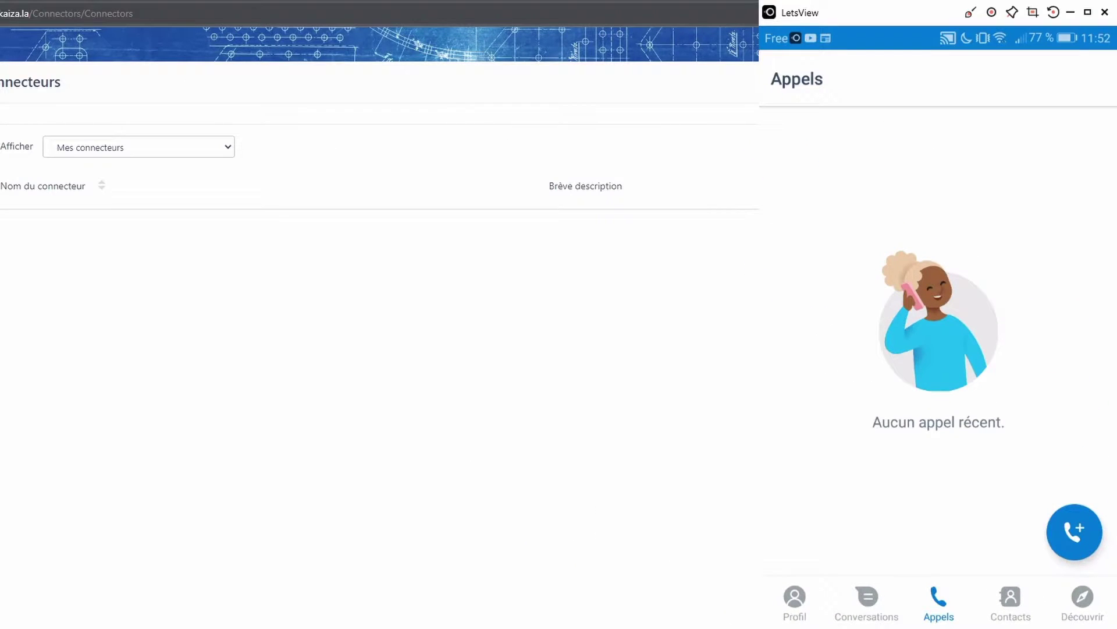
pyautogui.click(1010, 603)
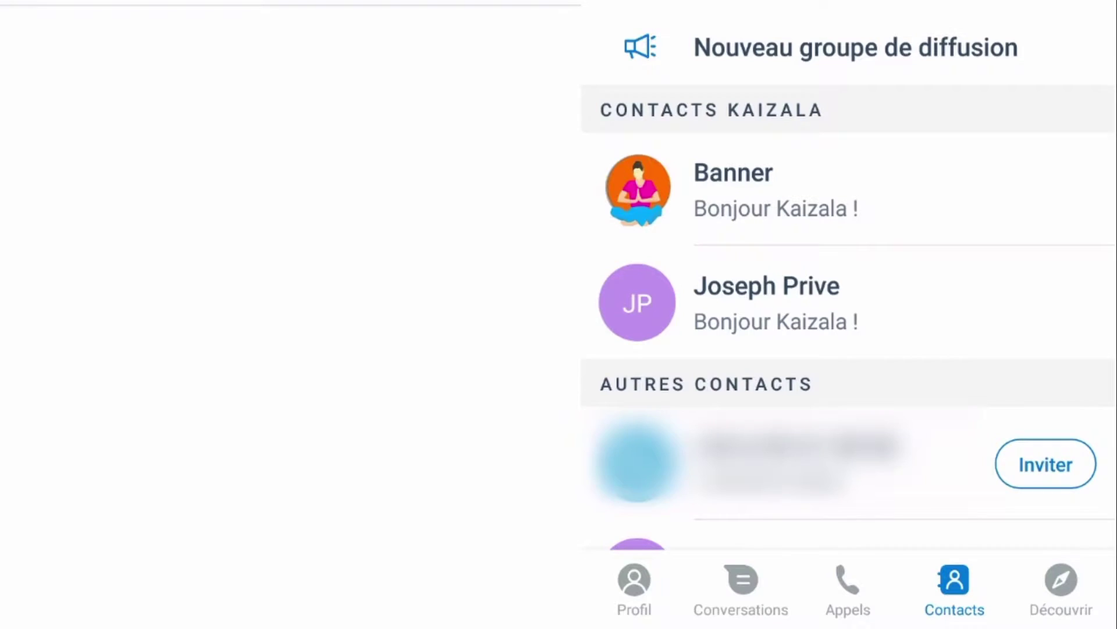
pyautogui.scroll(-10, 844, 320)
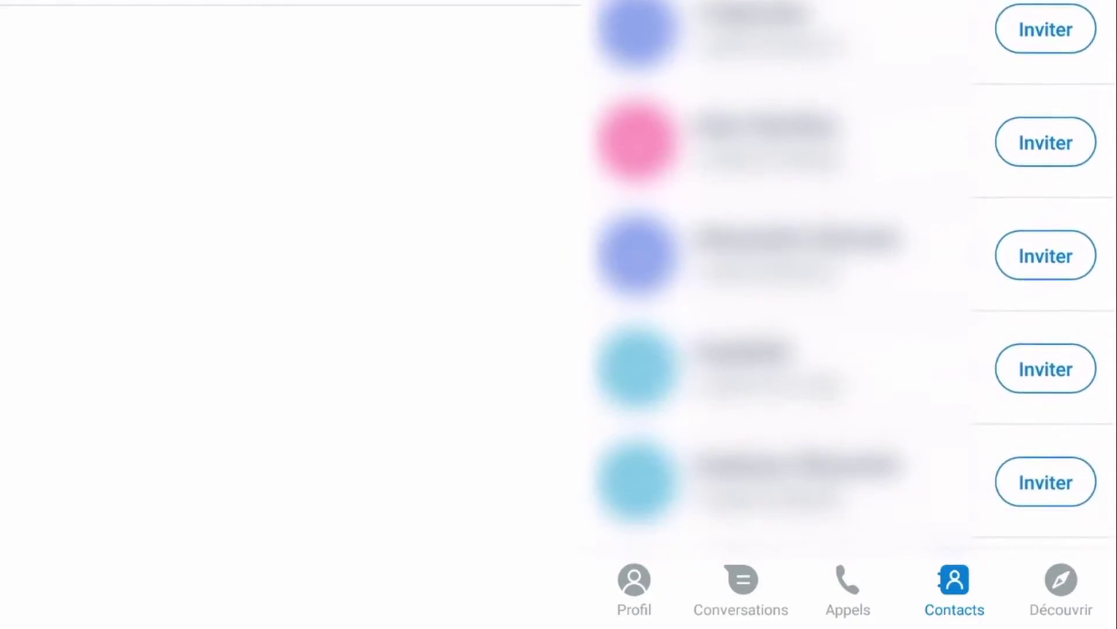
pyautogui.scroll(15, 844, 320)
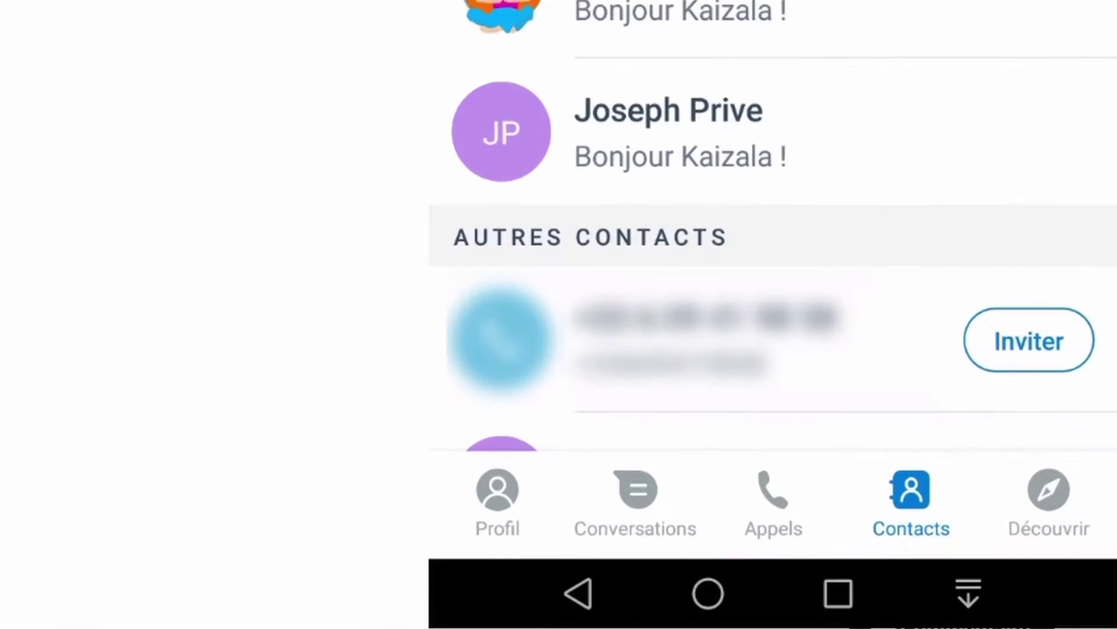
# Search Découvrir groups for 'Seo' and scroll results such as Everything about SEO, then leave the search
pyautogui.click(1085, 525)
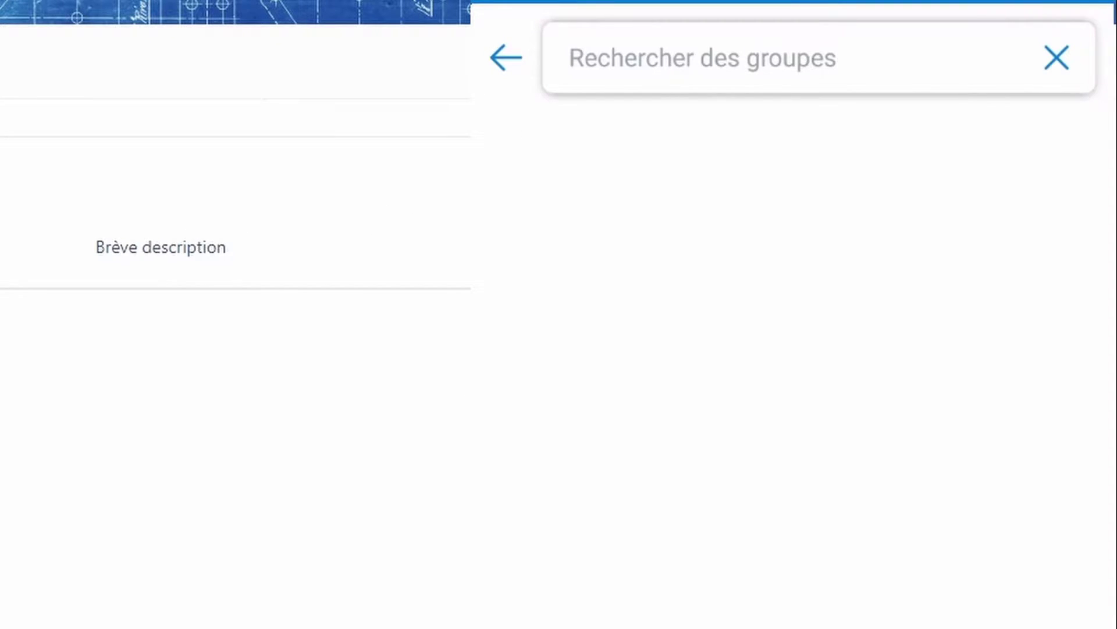
pyautogui.write('Seo')
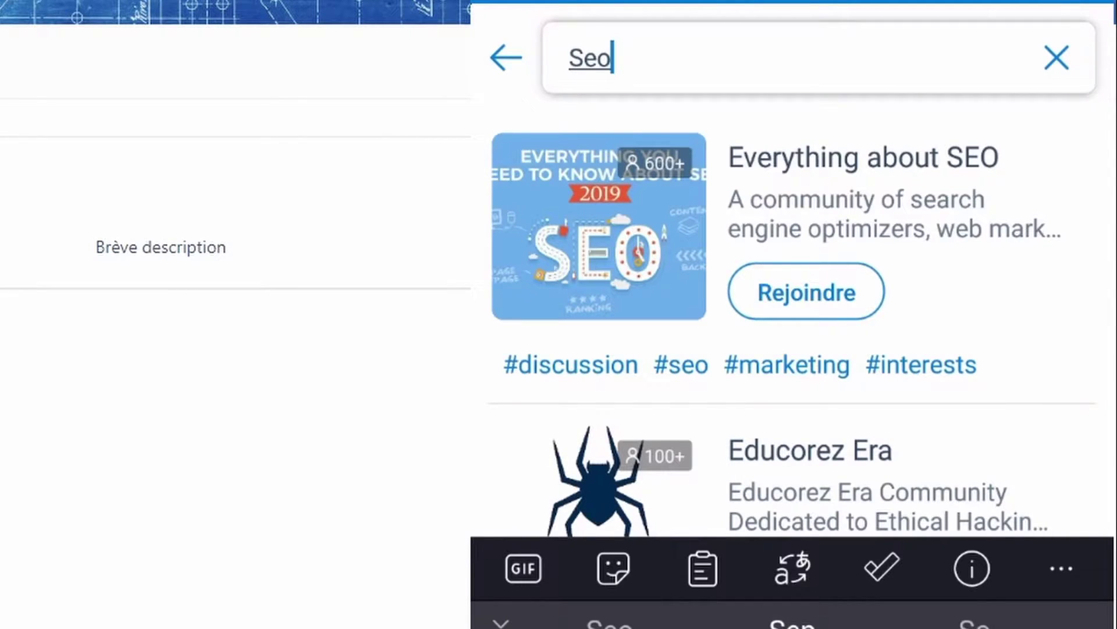
pyautogui.scroll(-5, 802, 324)
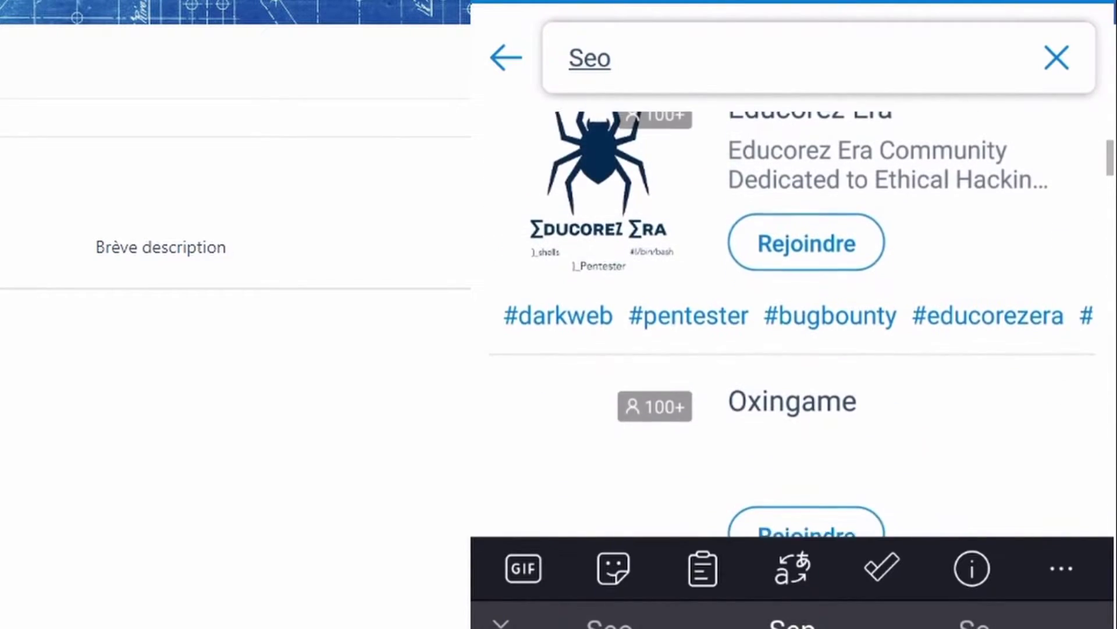
pyautogui.scroll(-8, 802, 324)
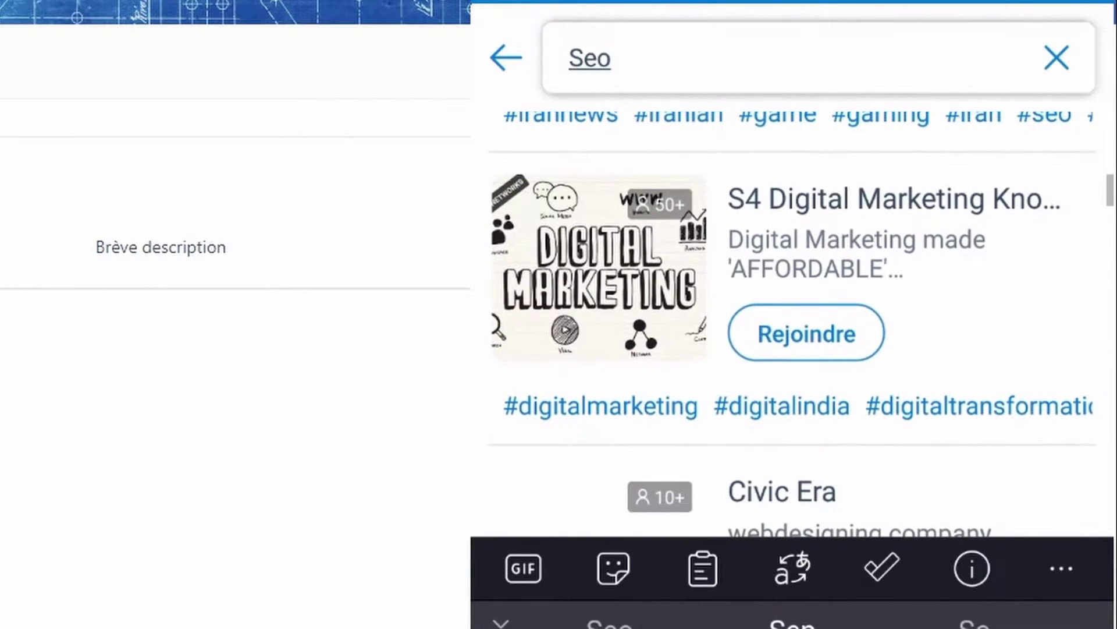
pyautogui.scroll(-3, 791, 324)
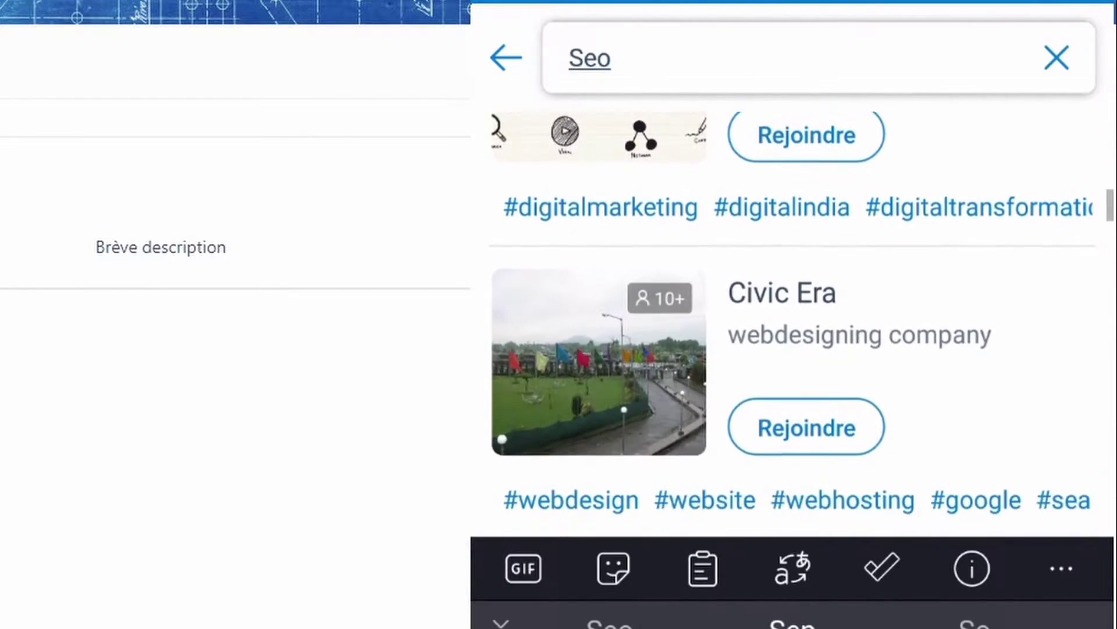
pyautogui.scroll(-3, 792, 323)
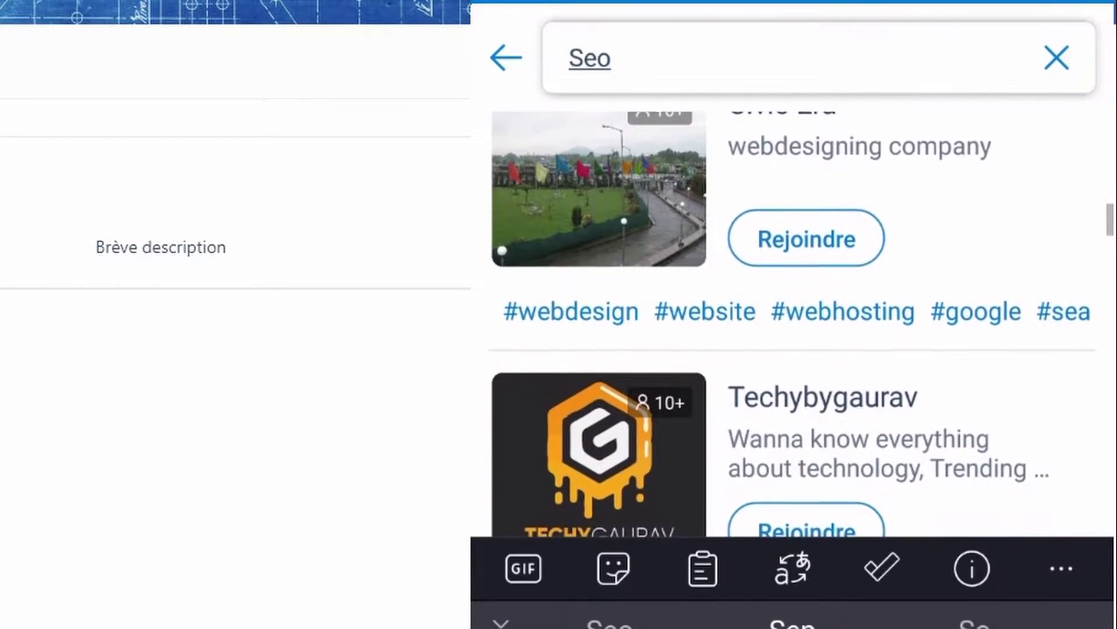
pyautogui.scroll(-9, 791, 324)
pyautogui.scroll(-5, 792, 324)
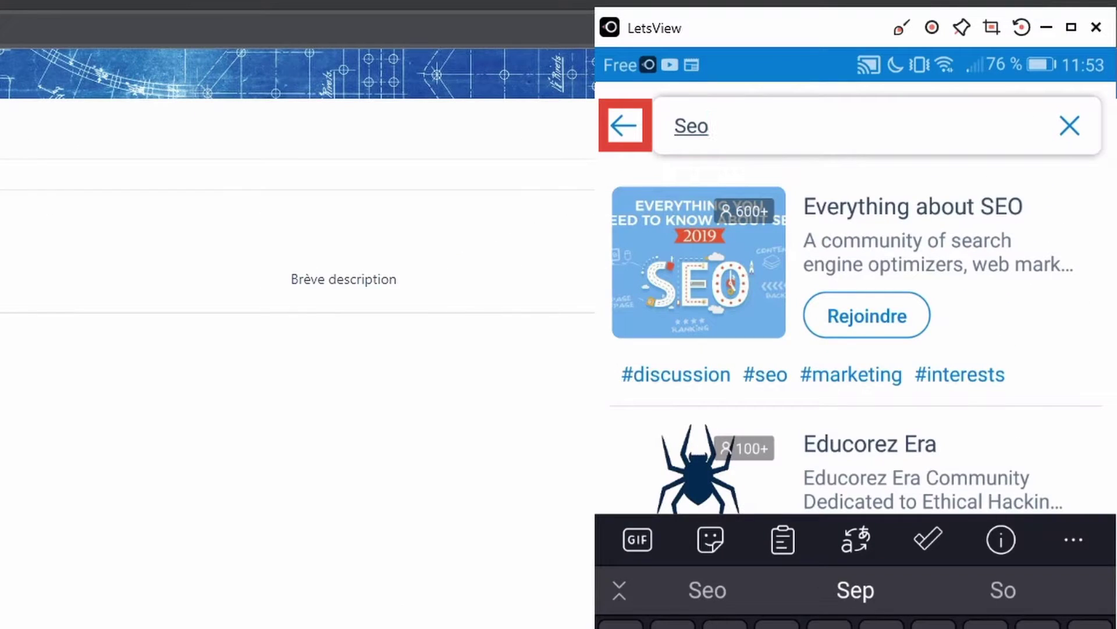
pyautogui.click(624, 125)
# Scroll the Actions catalogue (Annonce, Réunions, Sondage rapide, Projet, game tournaments), then return to Conversations
pyautogui.click(876, 105)
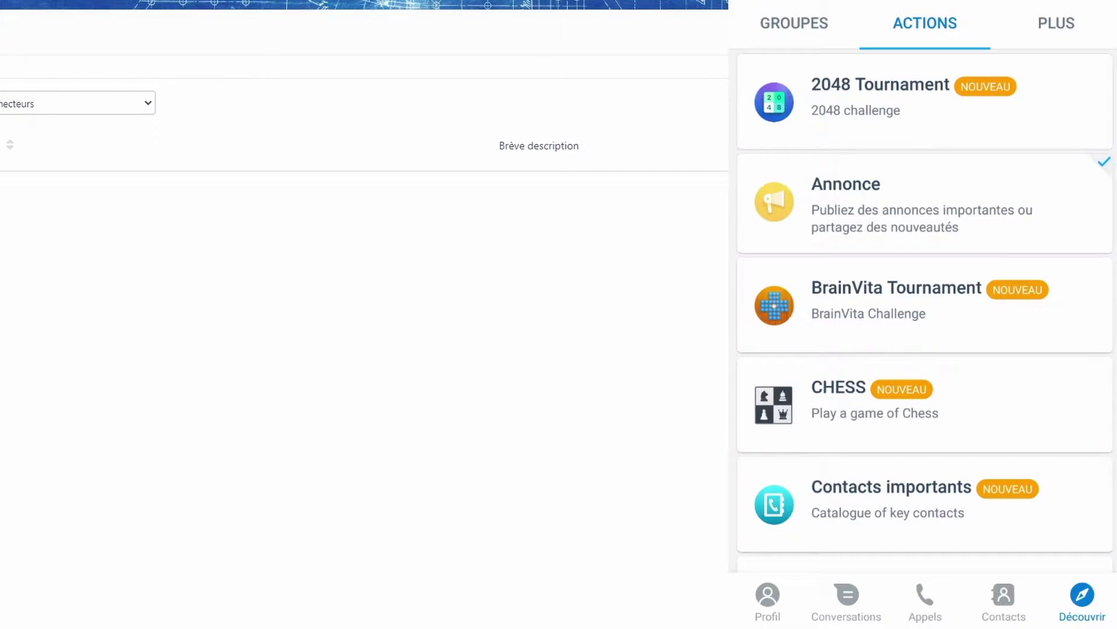
pyautogui.scroll(-3, 925, 309)
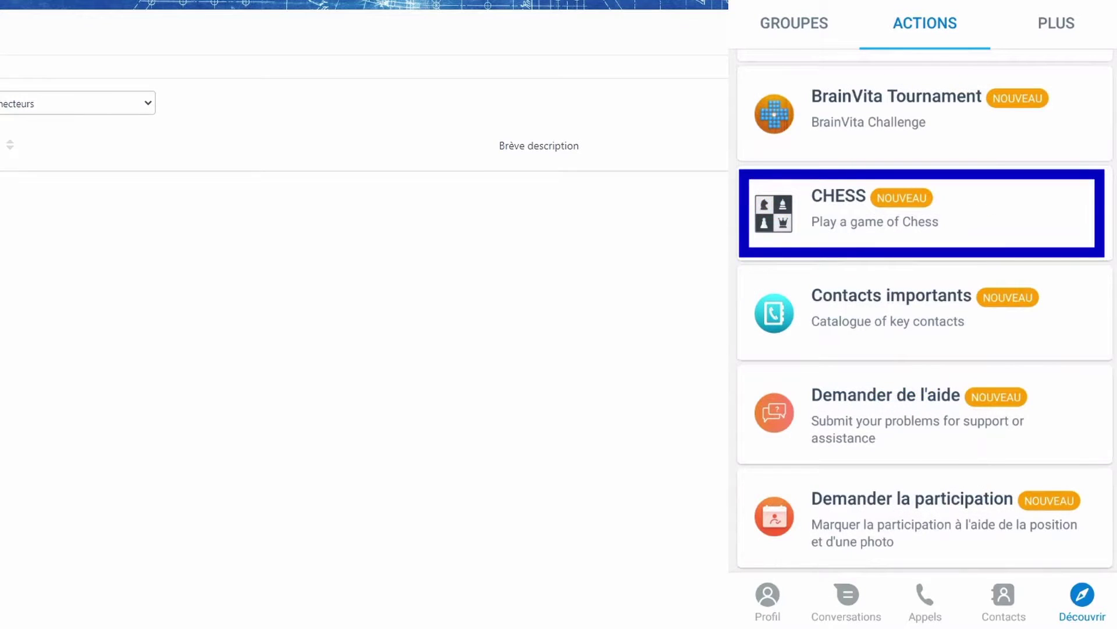
pyautogui.scroll(-2, 925, 308)
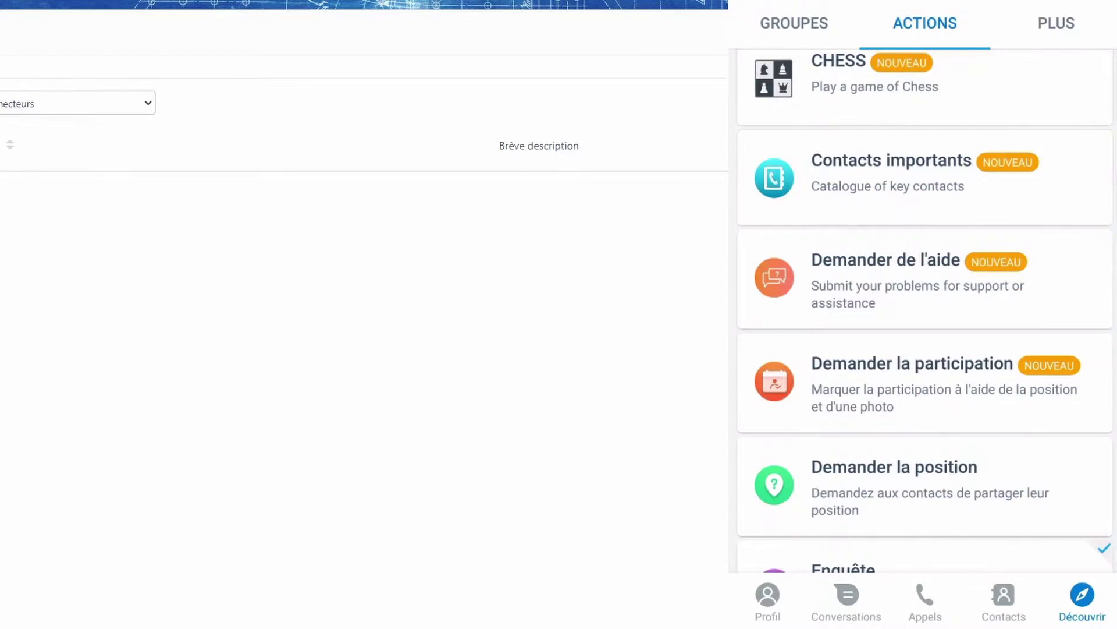
pyautogui.scroll(-2, 925, 309)
pyautogui.scroll(-2, 925, 309)
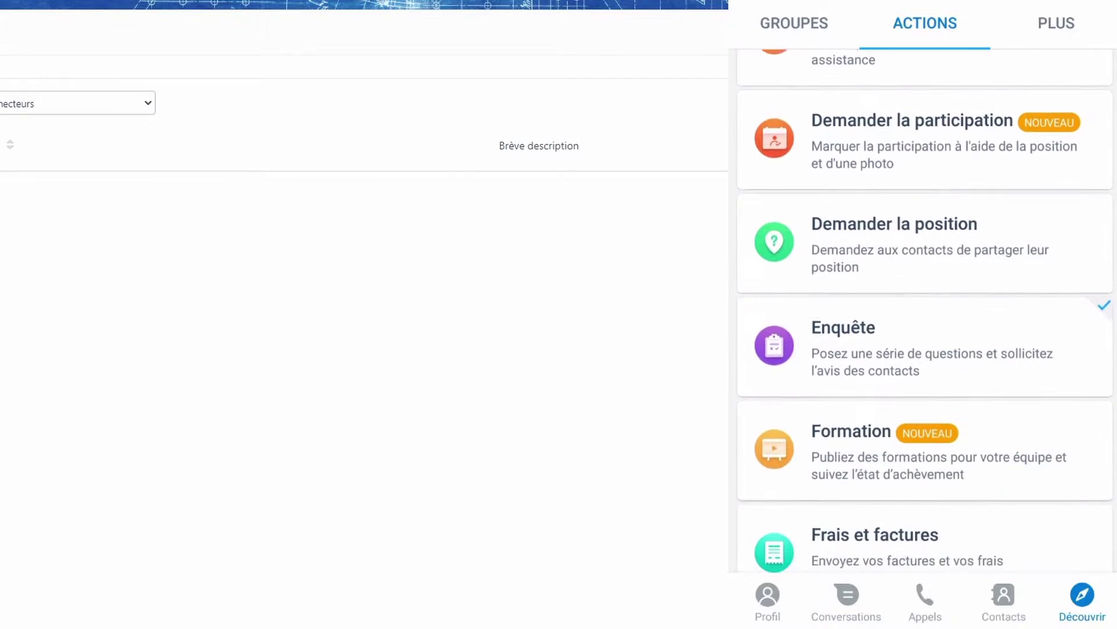
pyautogui.scroll(-3, 925, 309)
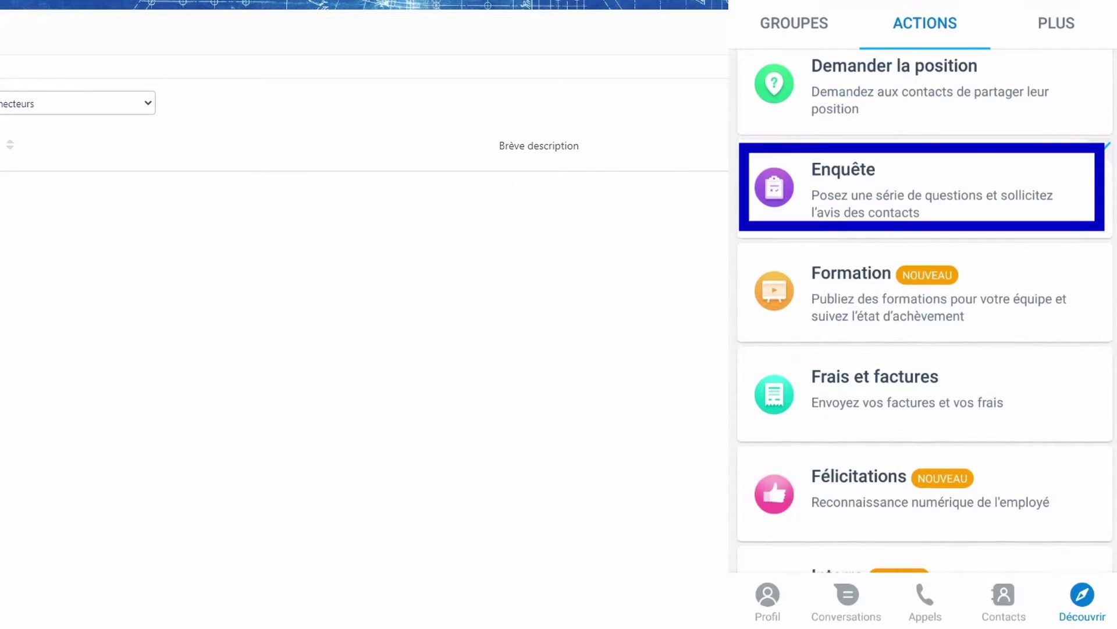
pyautogui.scroll(-2, 925, 308)
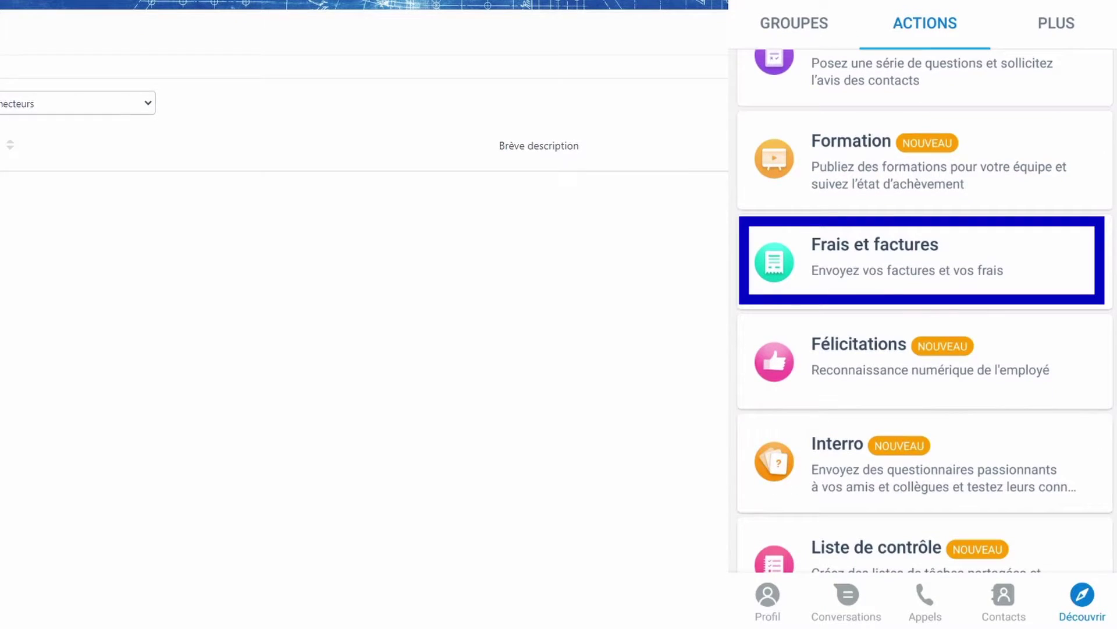
pyautogui.scroll(-6, 925, 309)
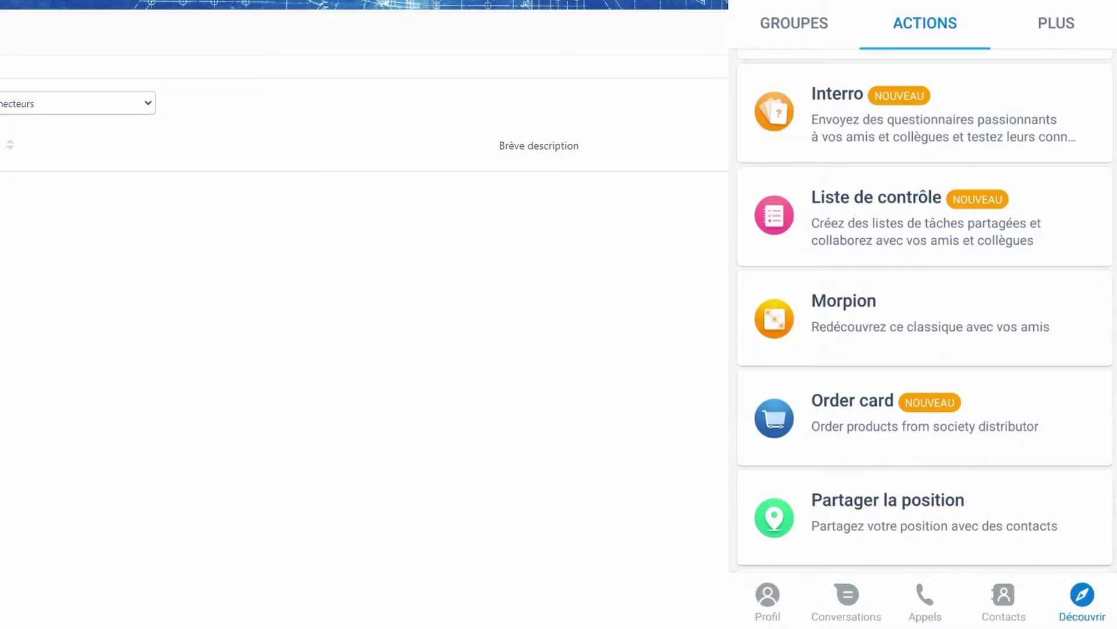
pyautogui.scroll(-5, 925, 309)
pyautogui.scroll(-4, 925, 308)
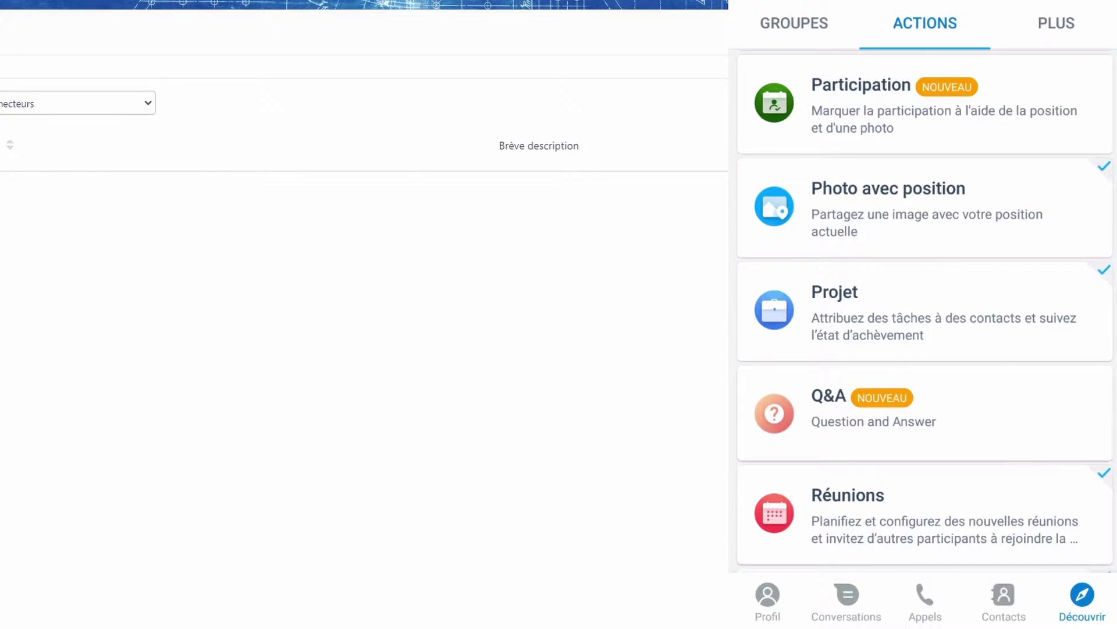
pyautogui.scroll(-5, 925, 309)
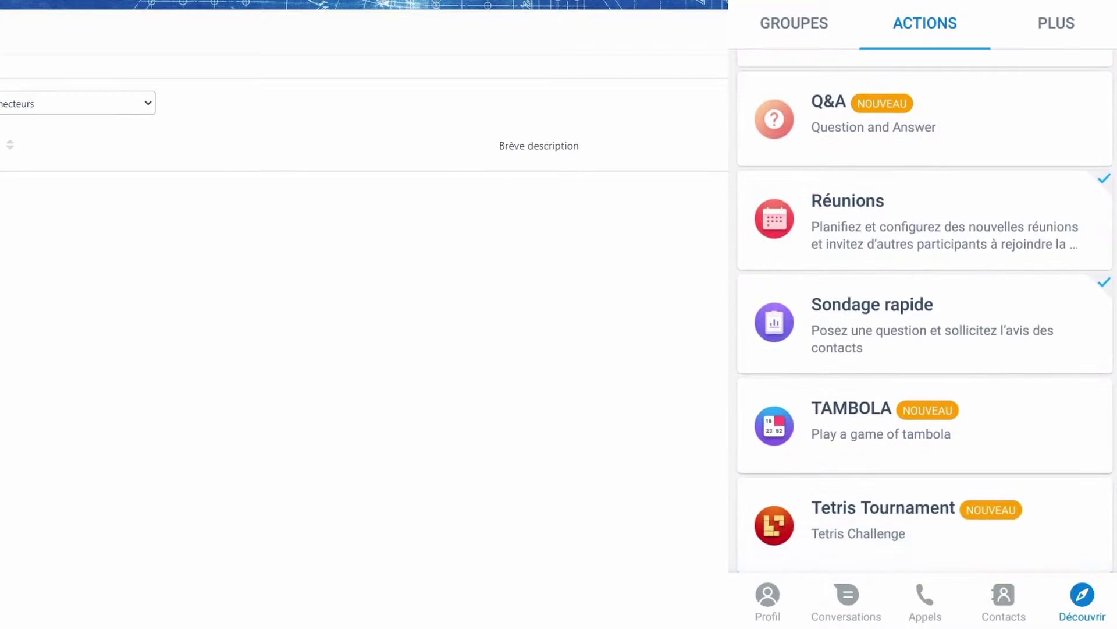
pyautogui.scroll(20, 925, 308)
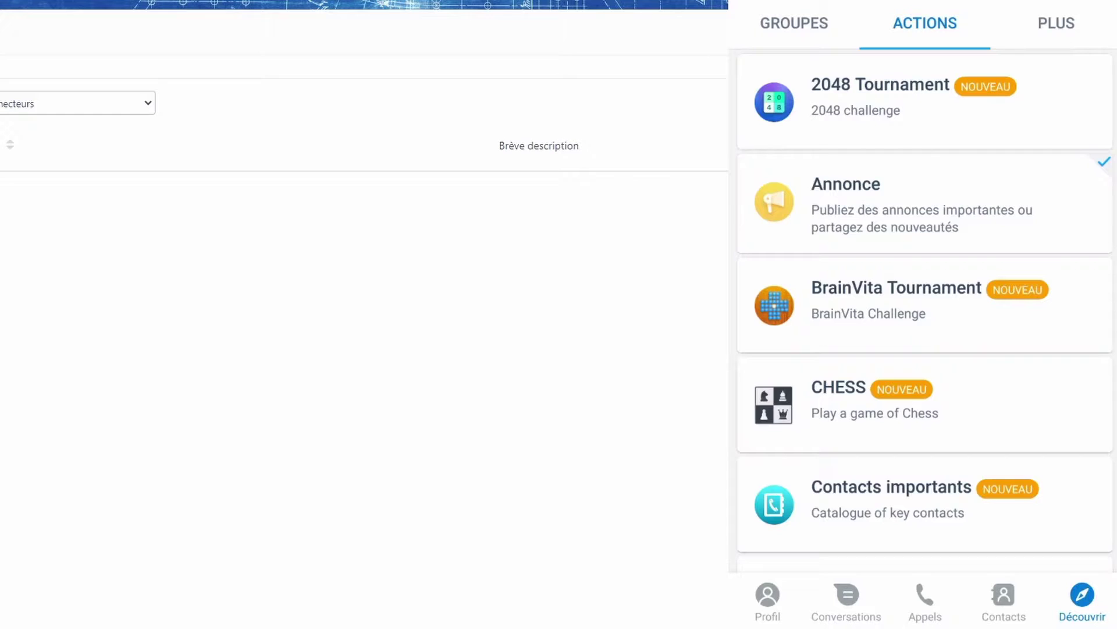
pyautogui.click(846, 603)
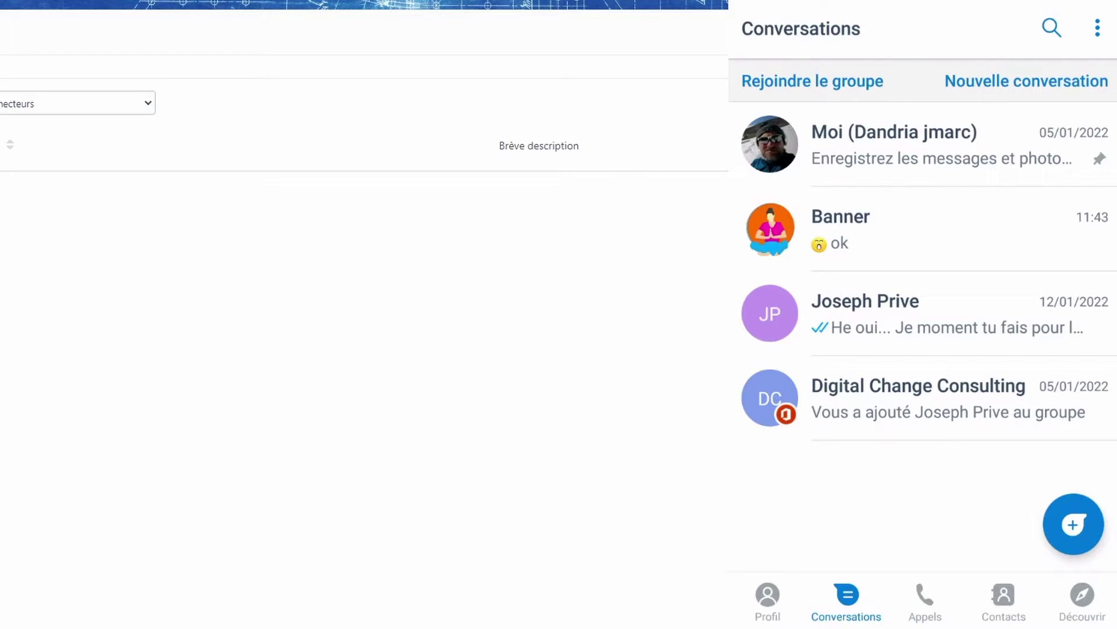
# Open the Banner chat from the Conversations list
pyautogui.click(841, 230)
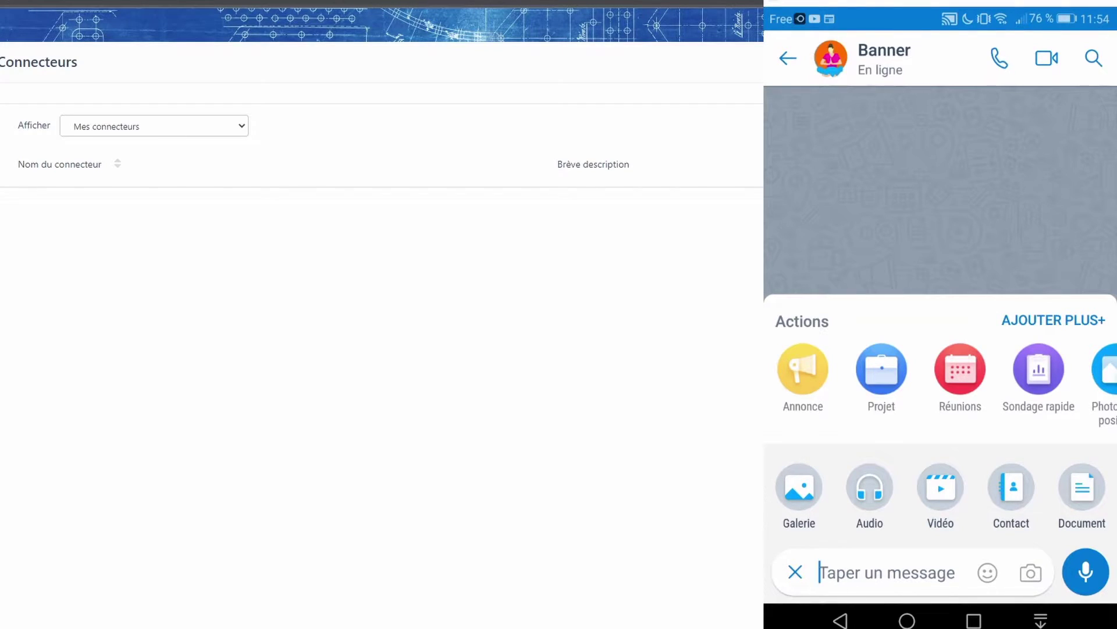
# Swipe Banner's Actions row to reveal Photo avec position and Enquête
pyautogui.hscroll(2, 940, 378)
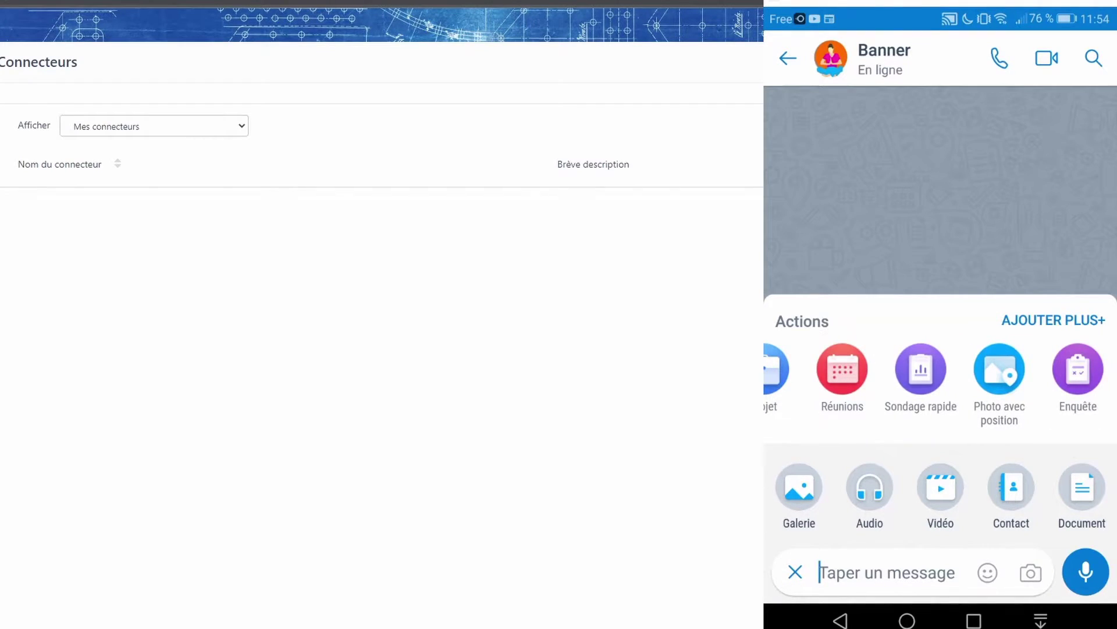
# Start a quick poll titled 'Choisit ton menu' with options Viande and Poisson
pyautogui.click(921, 372)
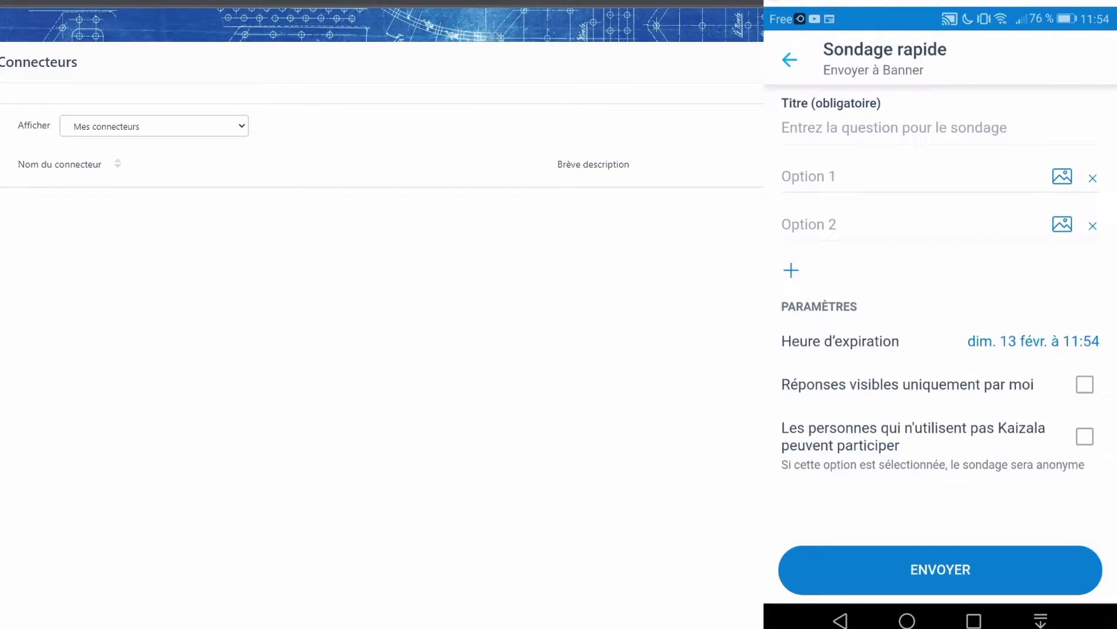
pyautogui.write('Choisit ton menu')
pyautogui.click(809, 177)
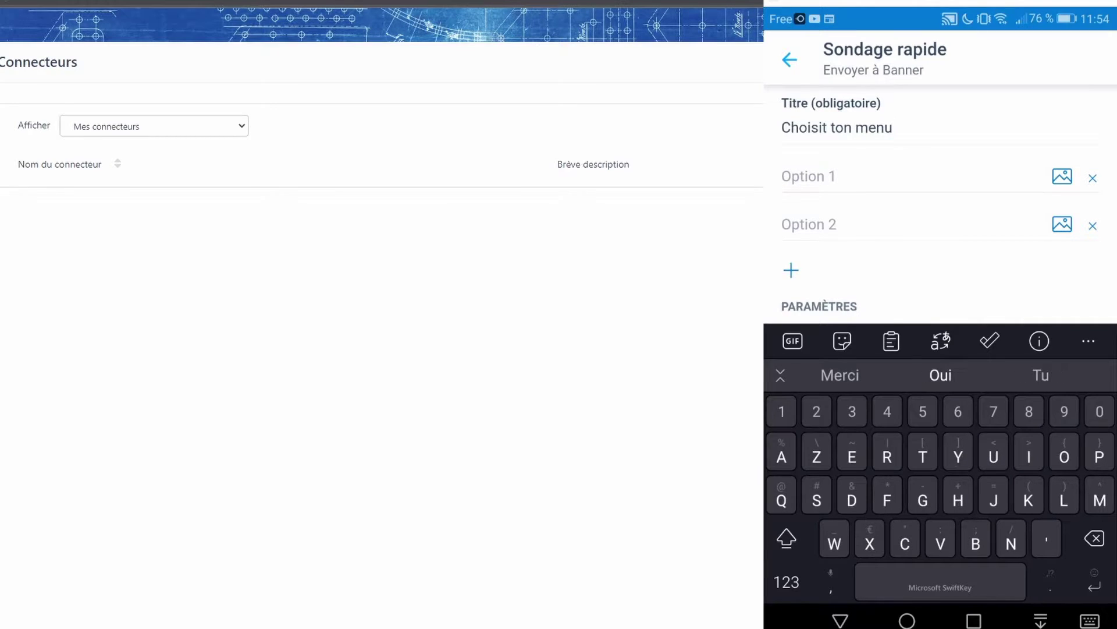
pyautogui.write('Viande')
pyautogui.click(809, 224)
pyautogui.write('Poisson')
pyautogui.press('Return')
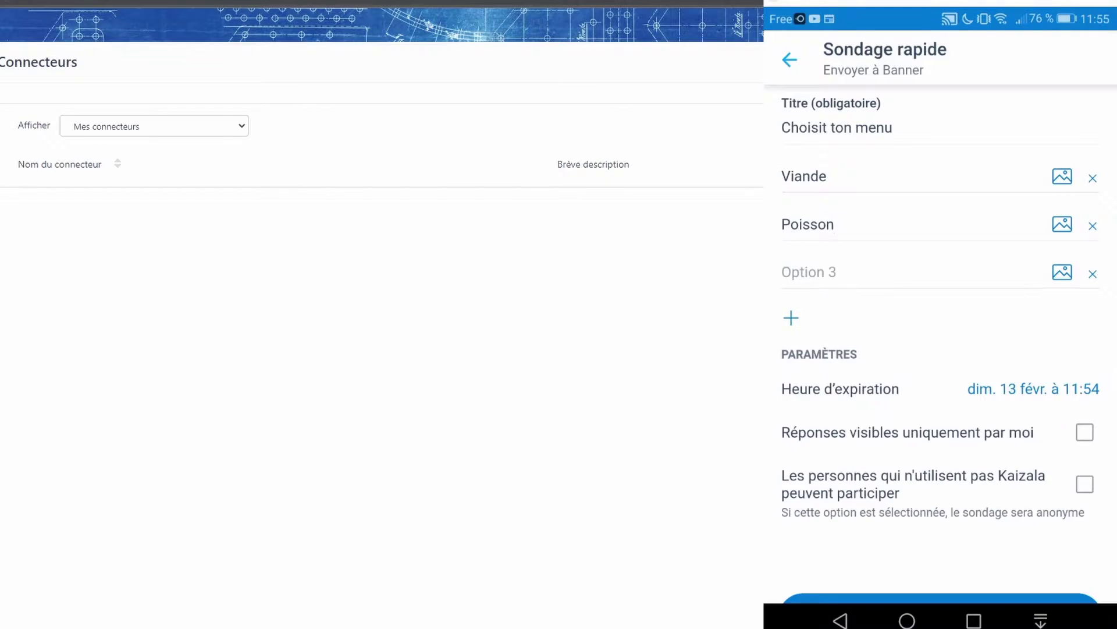
# Add the options Dessert and Pas dessert, then bring up the poll's expiry time
pyautogui.click(809, 271)
pyautogui.write('Dessert')
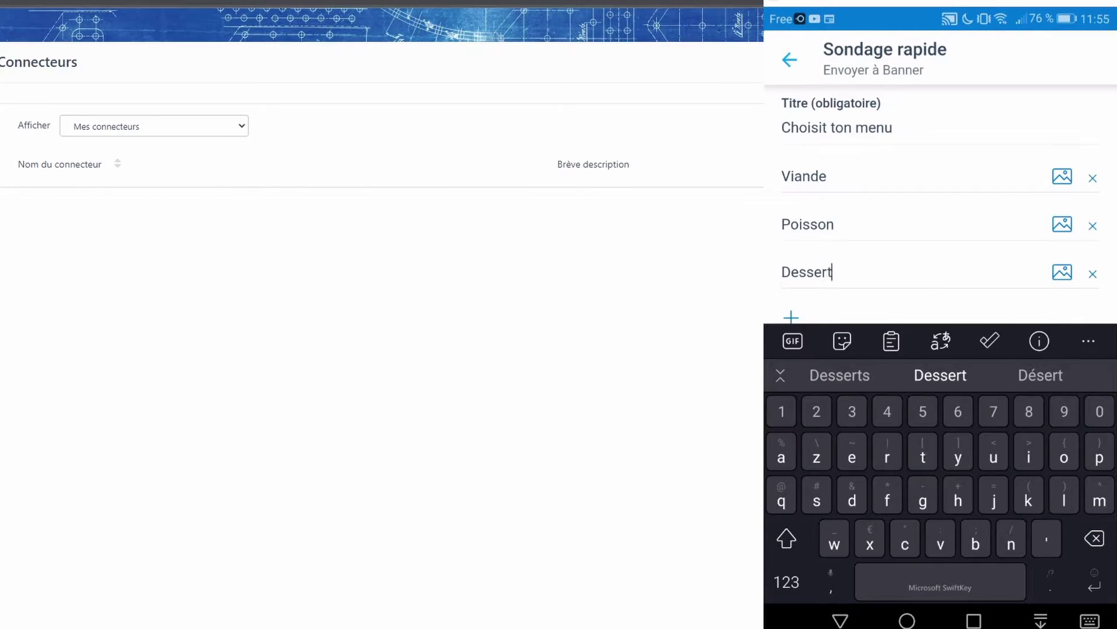
pyautogui.press('Return')
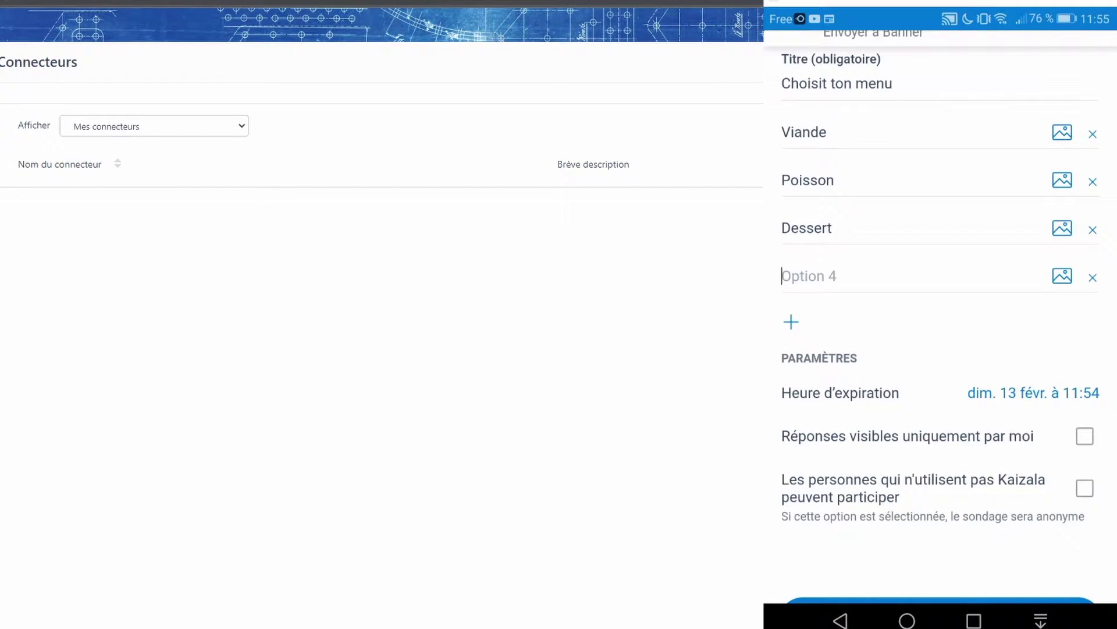
pyautogui.write('Pas dessert')
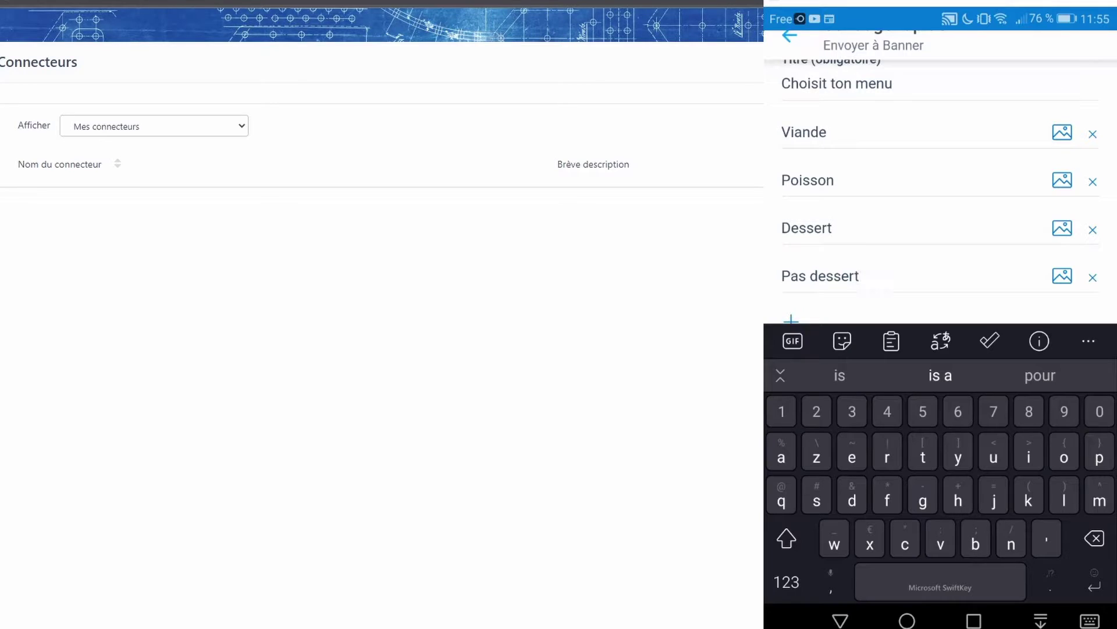
pyautogui.scroll(-3, 940, 175)
pyautogui.scroll(5, 940, 174)
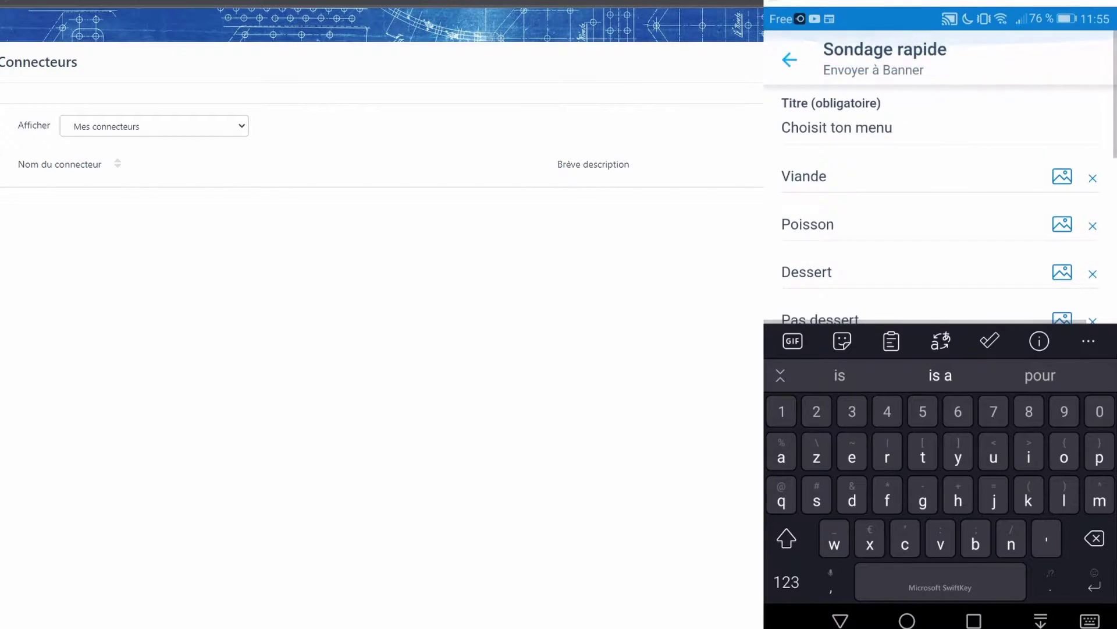
pyautogui.scroll(-5, 940, 174)
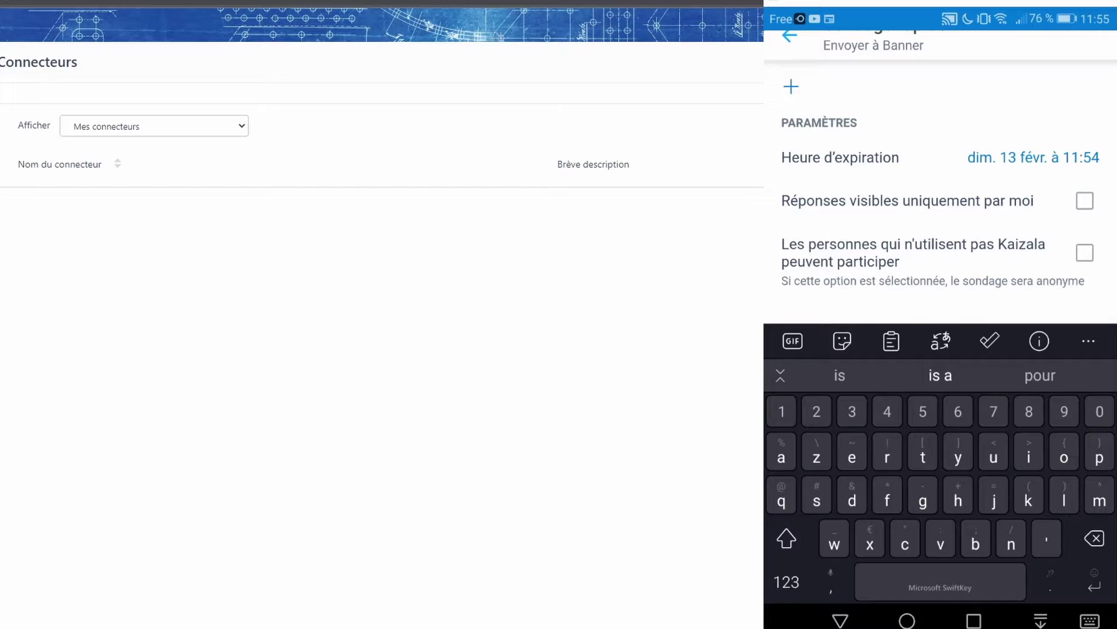
pyautogui.click(1033, 157)
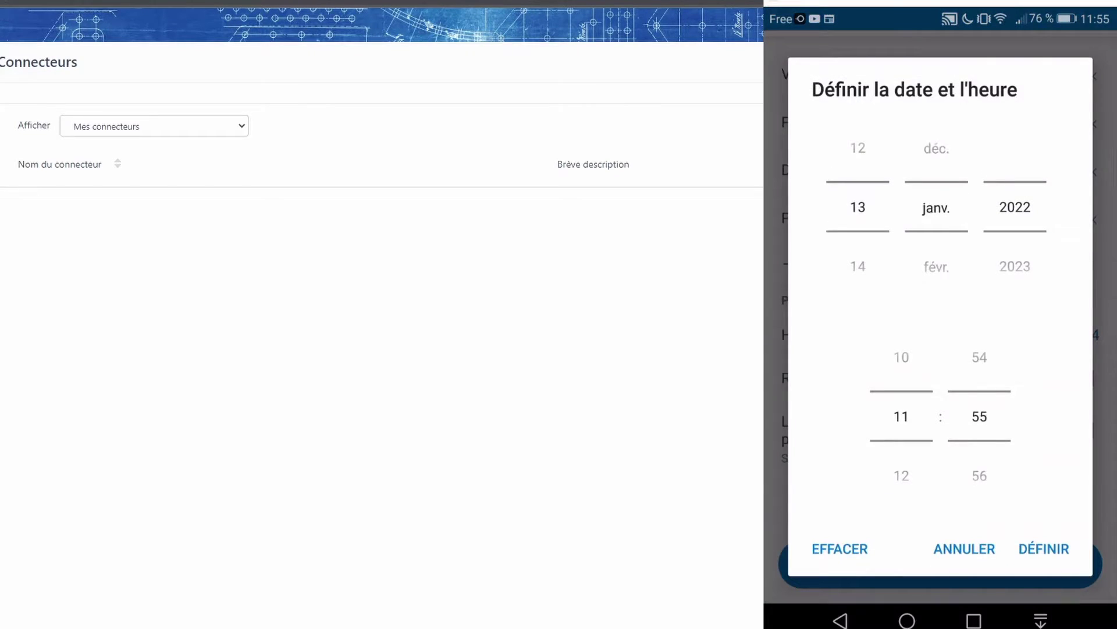
# Change the expiry hour to 12 for 13 janv. 12:55 and confirm it
pyautogui.click(901, 476)
pyautogui.click(1043, 549)
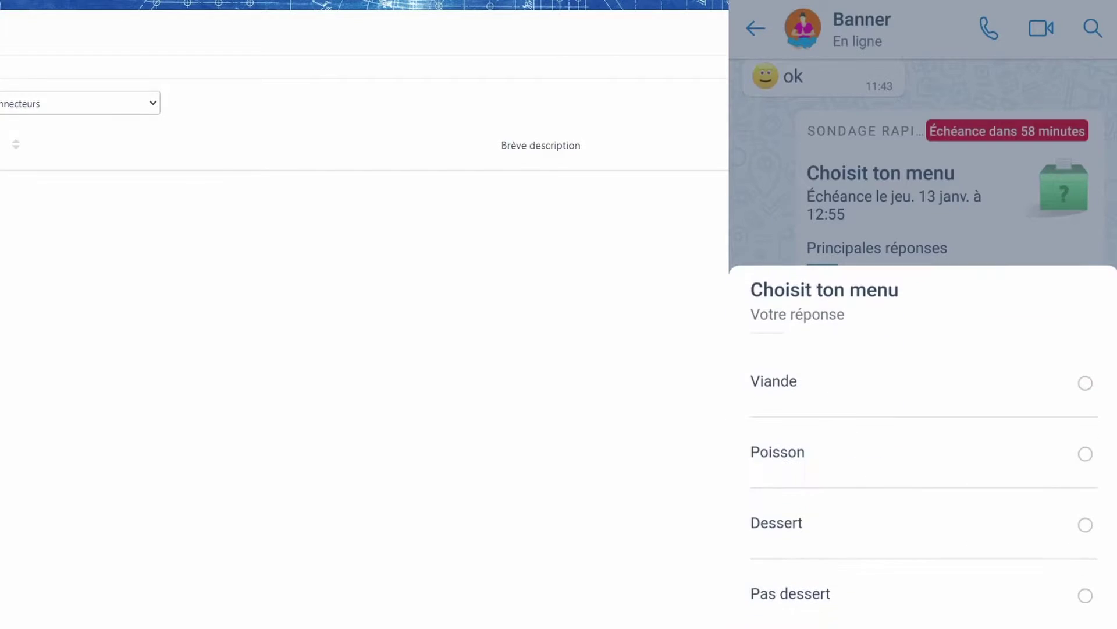
# Vote Poisson in the poll, then edit the vote to Pas dessert and resend it
pyautogui.click(1086, 453)
pyautogui.click(924, 580)
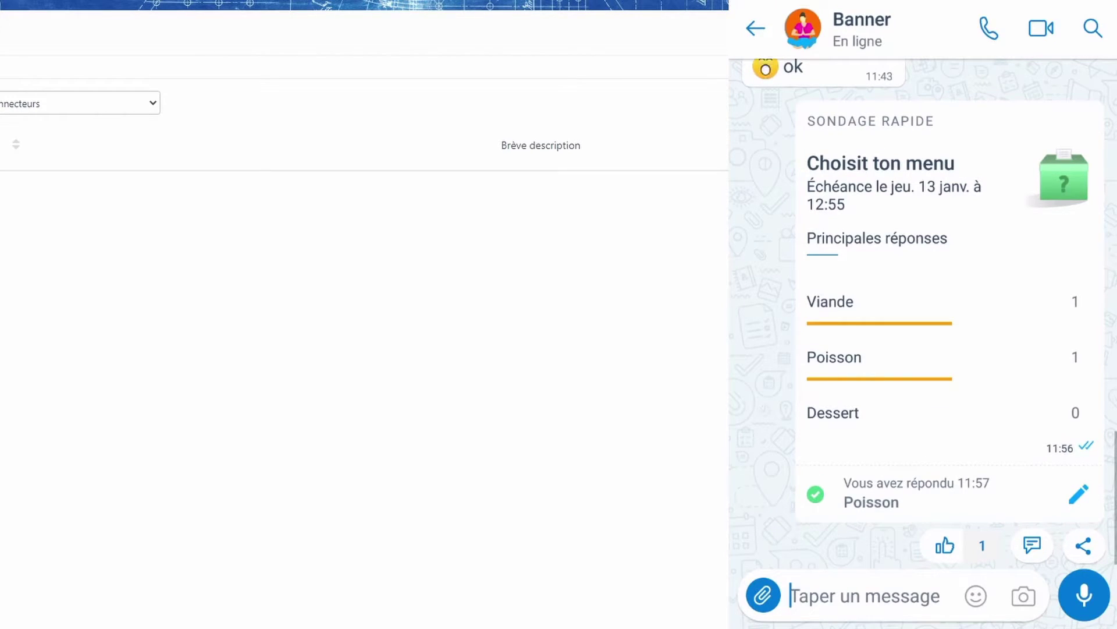
pyautogui.click(1079, 494)
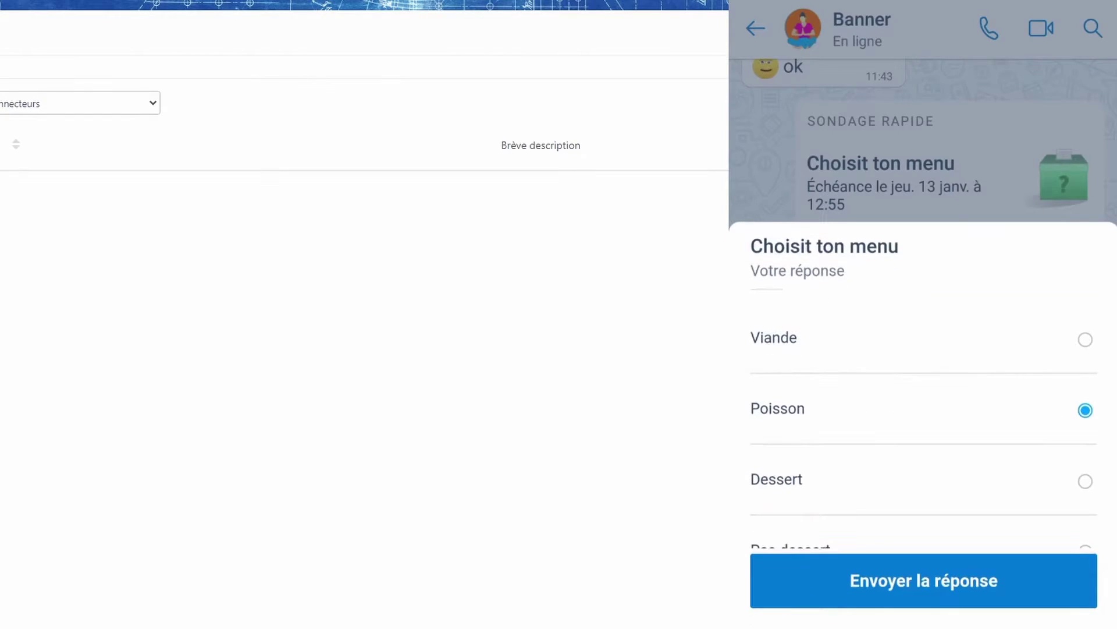
pyautogui.scroll(-1, 925, 426)
pyautogui.click(1085, 513)
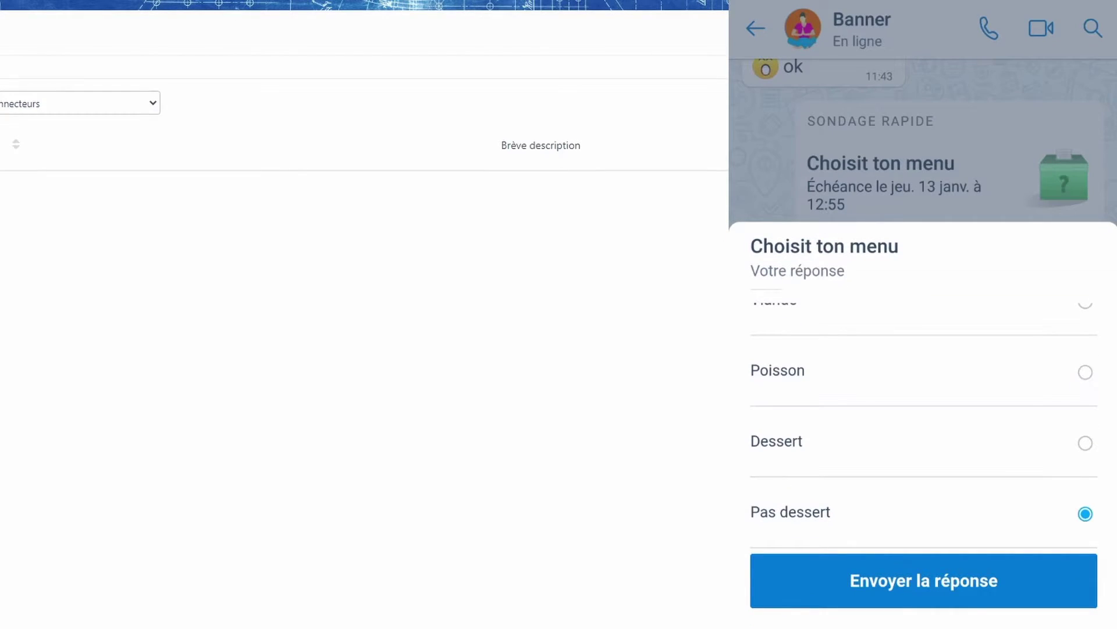
pyautogui.click(923, 581)
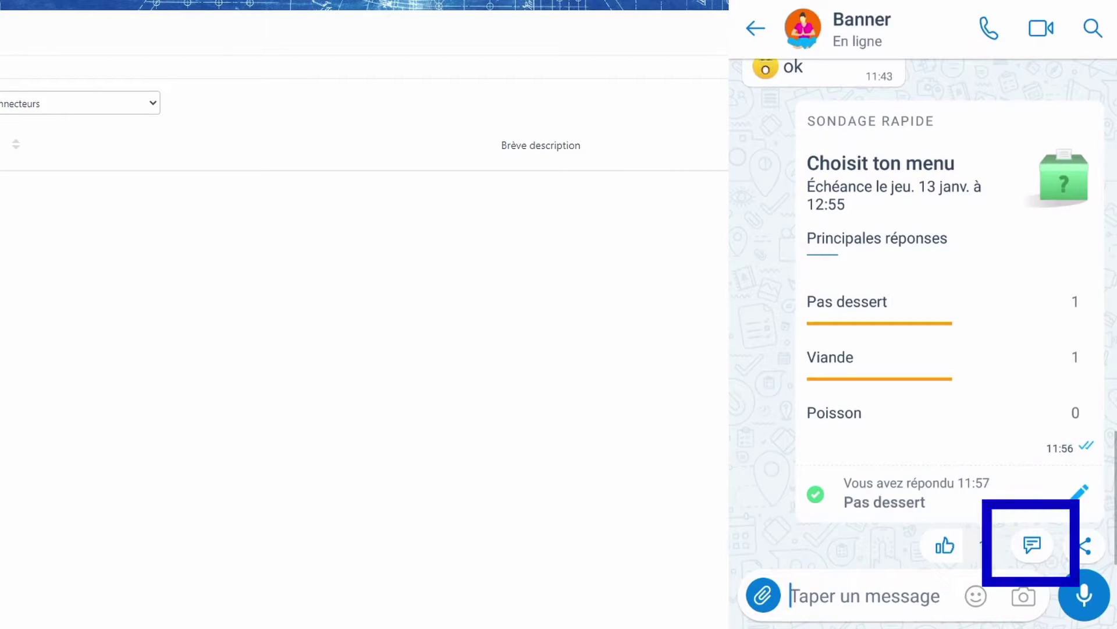
# Post the comment 'Super ton sondage' on the poll and reopen the comments to check it
pyautogui.click(1032, 544)
pyautogui.write('Super ton sondage')
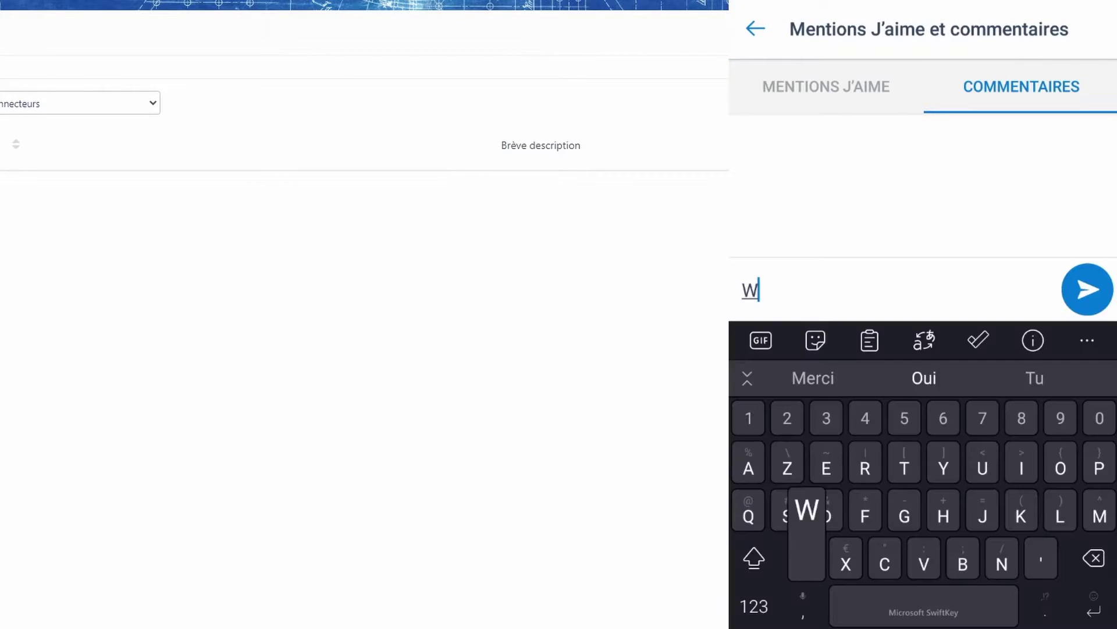
pyautogui.press('Return')
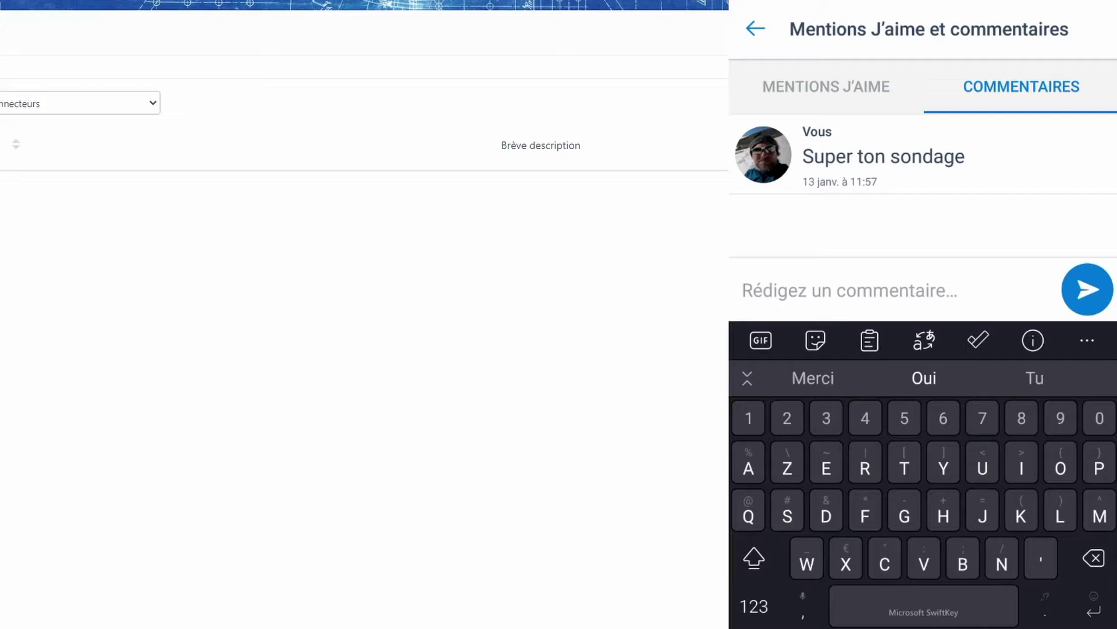
pyautogui.click(755, 28)
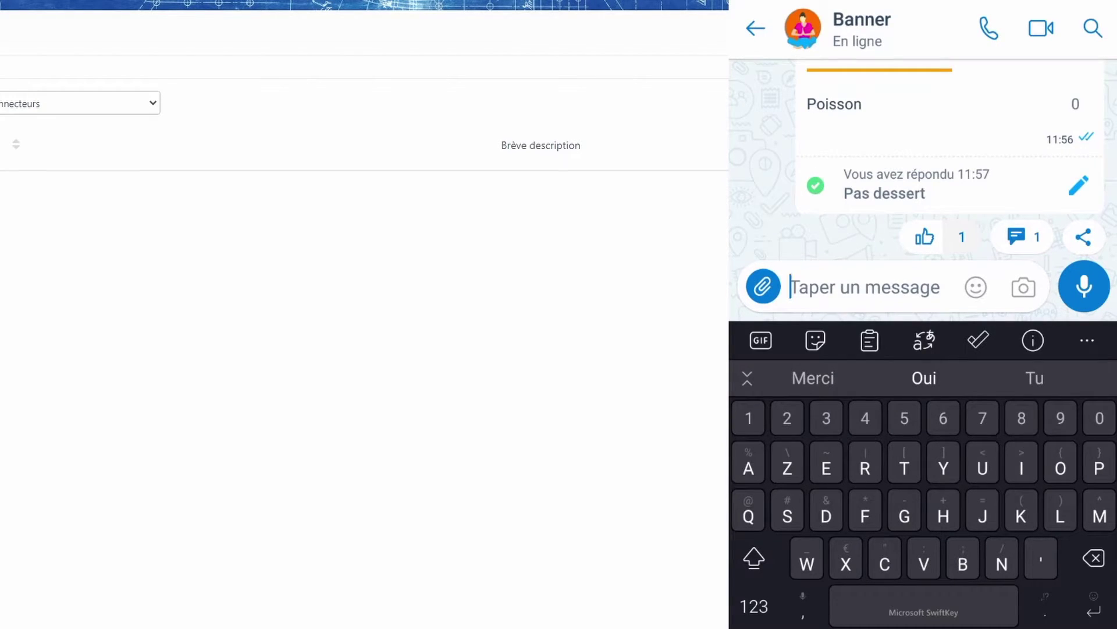
pyautogui.click(1023, 237)
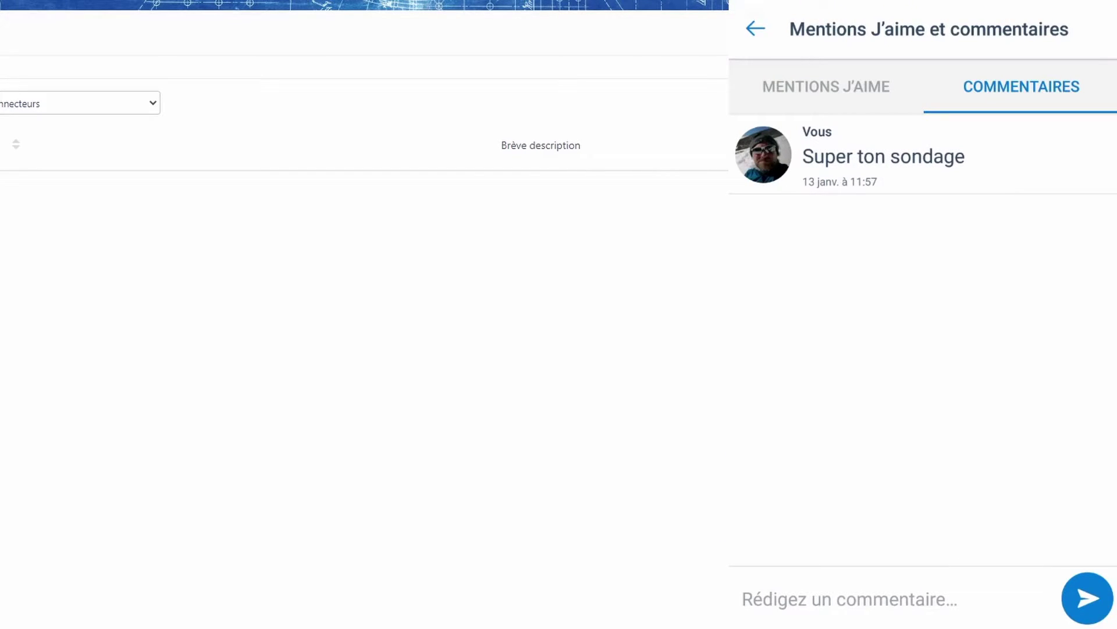
pyautogui.press('Escape')
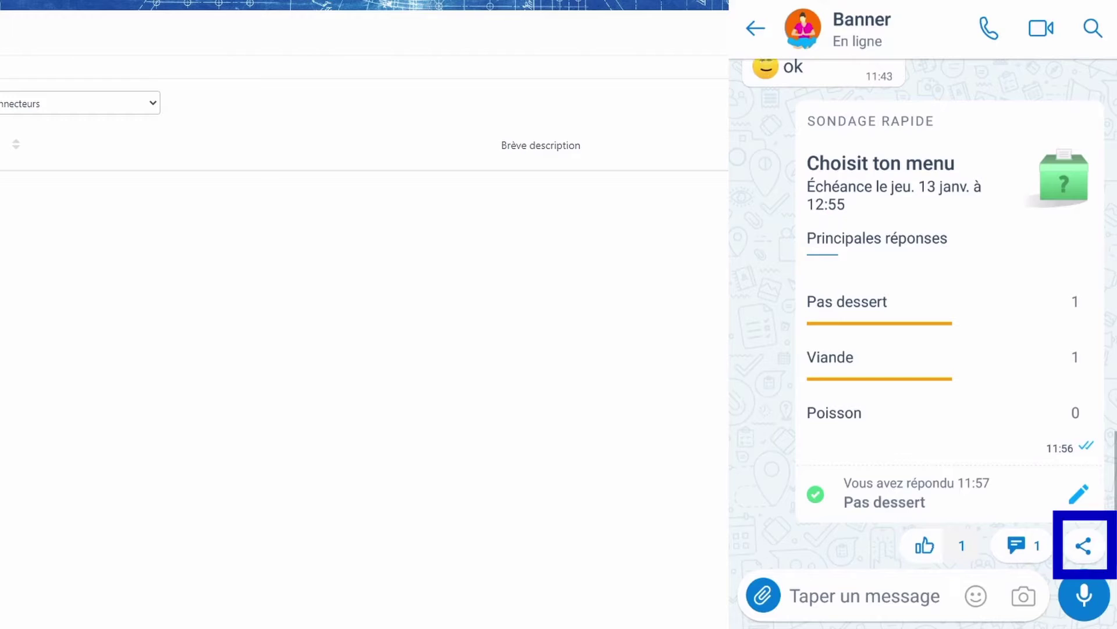
# Look through the poll's sharing options, then cancel back to the chat
pyautogui.click(1083, 545)
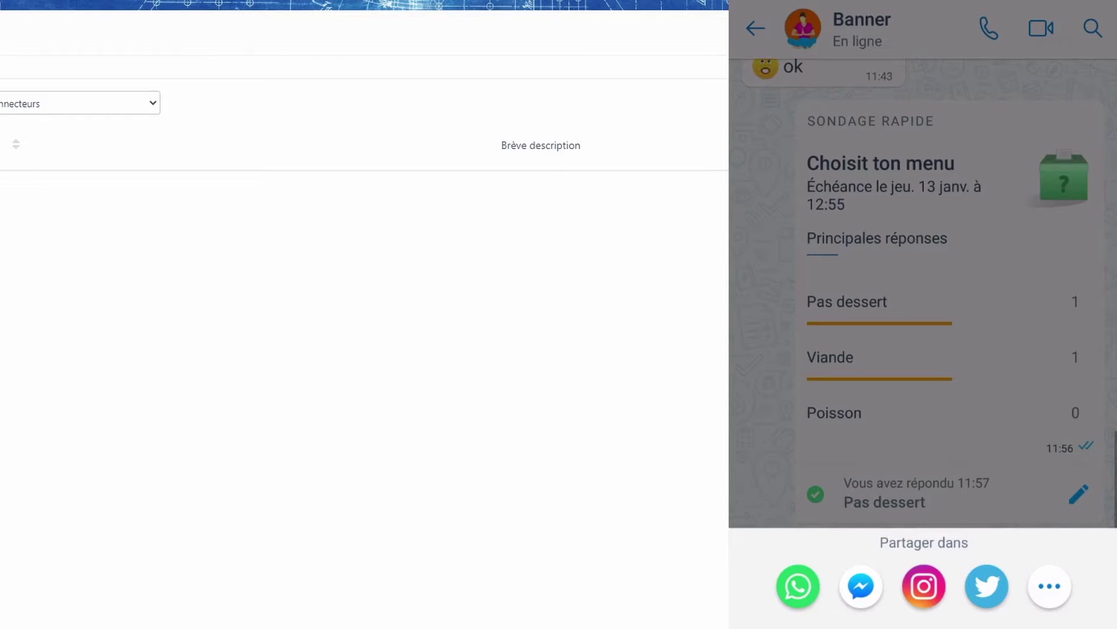
pyautogui.click(1049, 585)
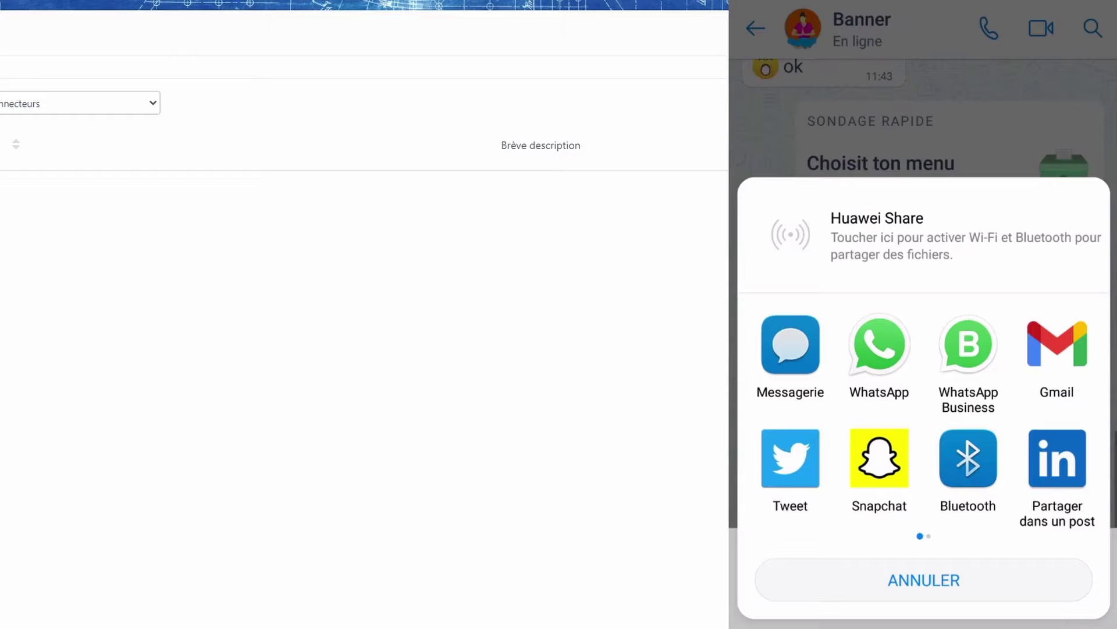
pyautogui.click(923, 580)
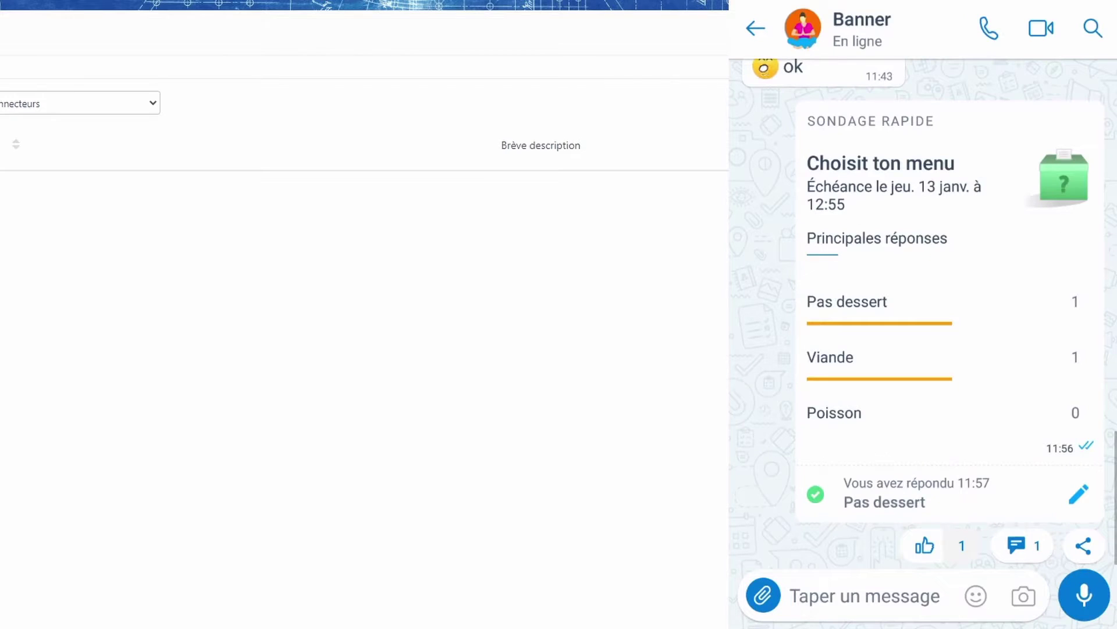
# Send the message '😎 is soleil' to the Banner chat and open the attachment panel
pyautogui.click(862, 595)
pyautogui.click(976, 287)
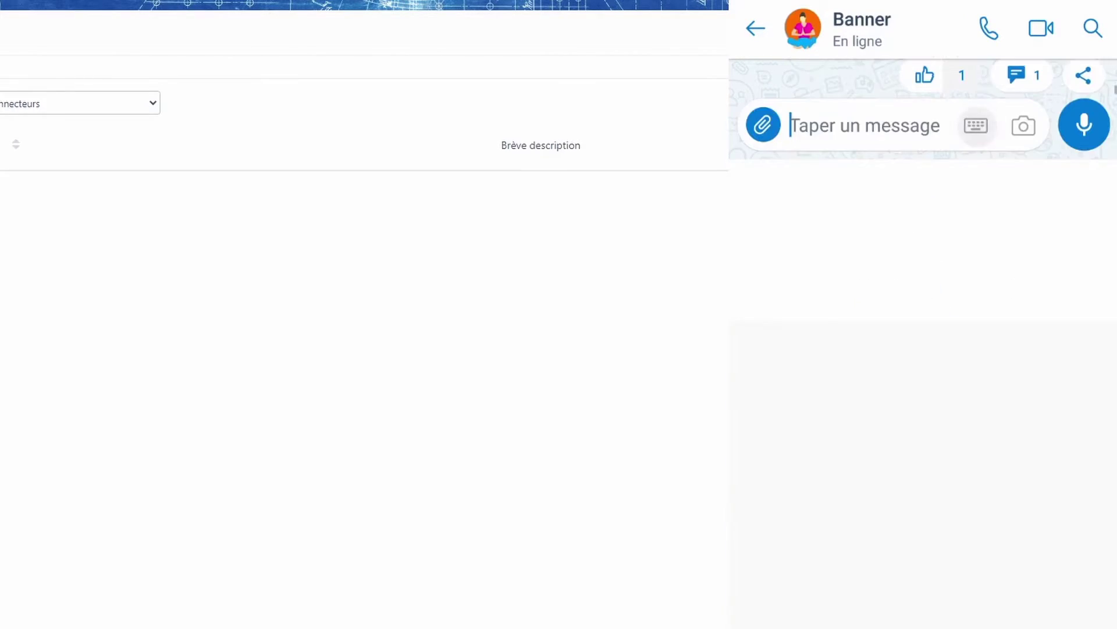
pyautogui.click(898, 382)
pyautogui.click(976, 280)
pyautogui.write('is soleil')
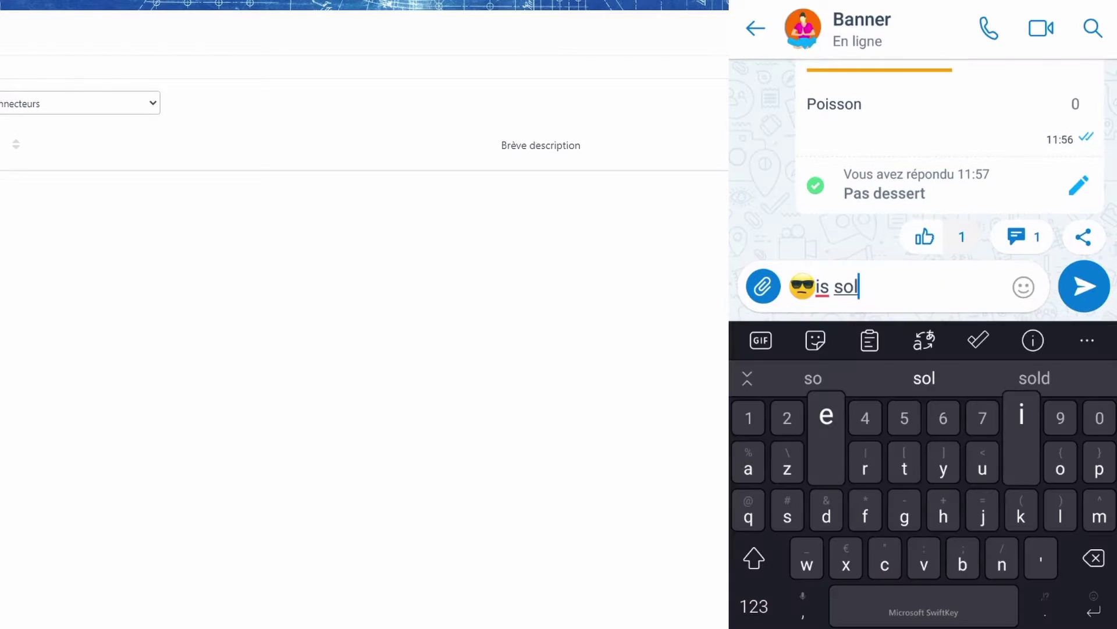
pyautogui.click(1084, 286)
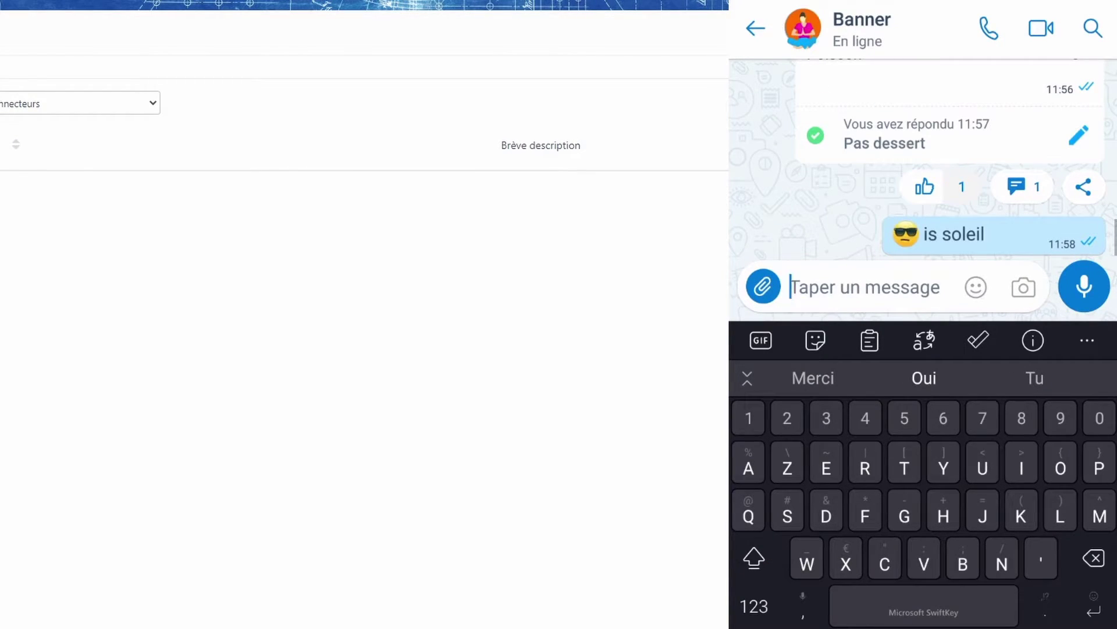
pyautogui.click(763, 286)
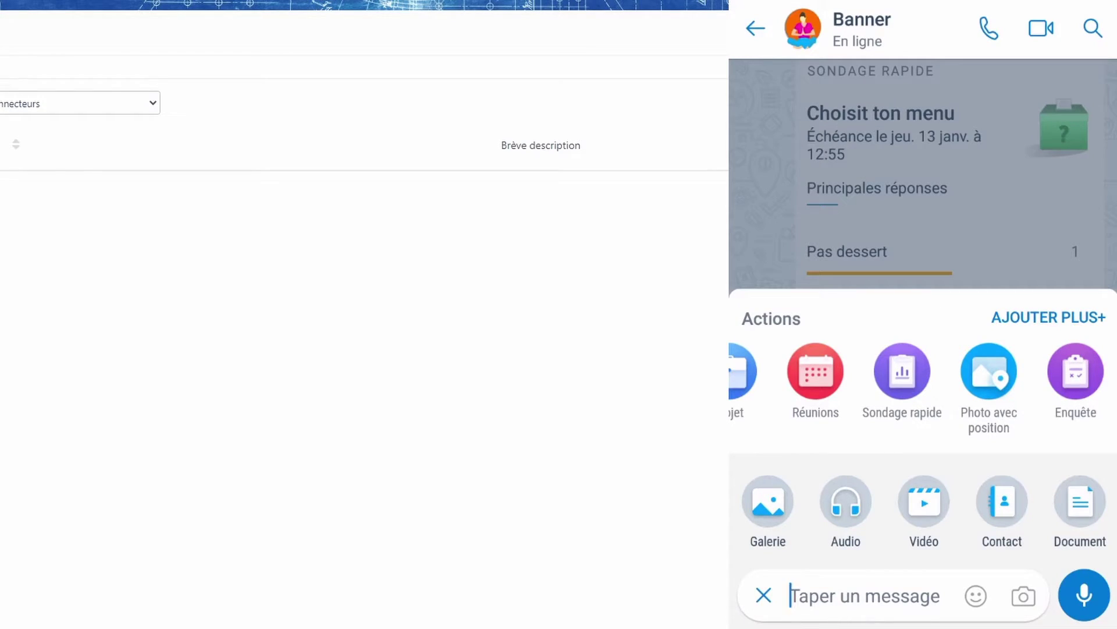
# Create an Annonce titled 'Le restaurant est réserver' and send it to Banner
pyautogui.hscroll(-3, 923, 384)
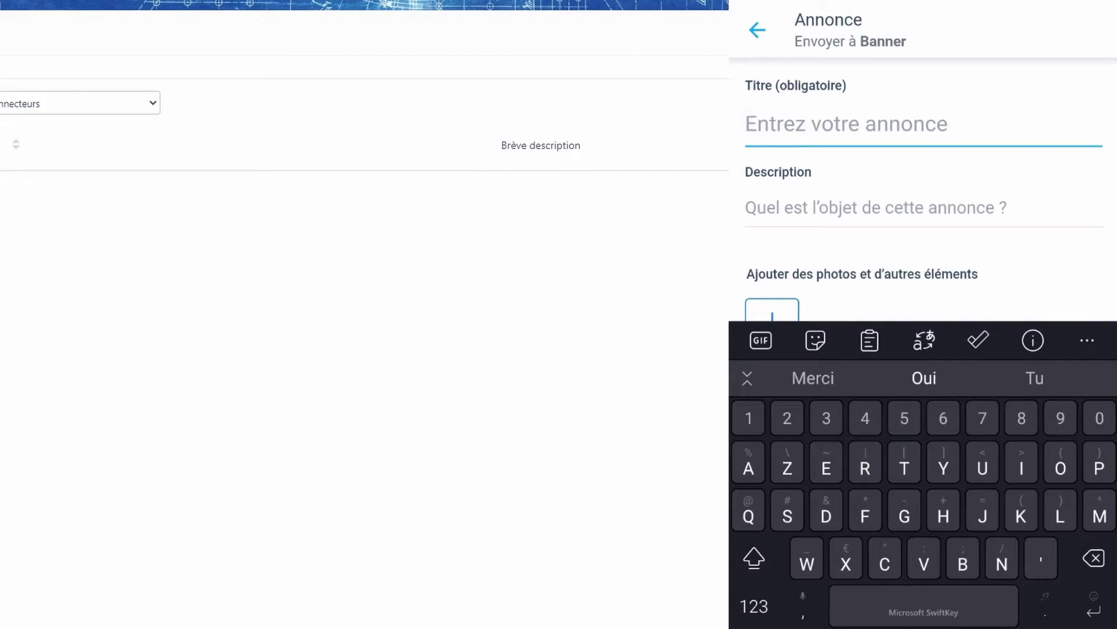
pyautogui.write('Le restaurant est r')
pyautogui.write('zseever')
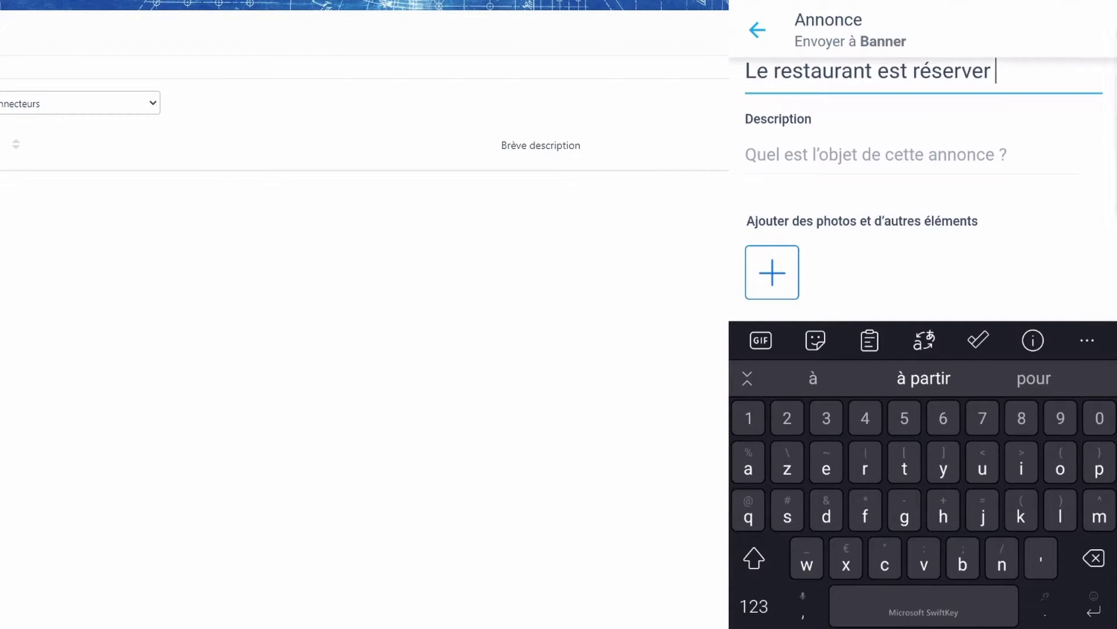
pyautogui.scroll(-1, 931, 169)
pyautogui.scroll(1, 924, 175)
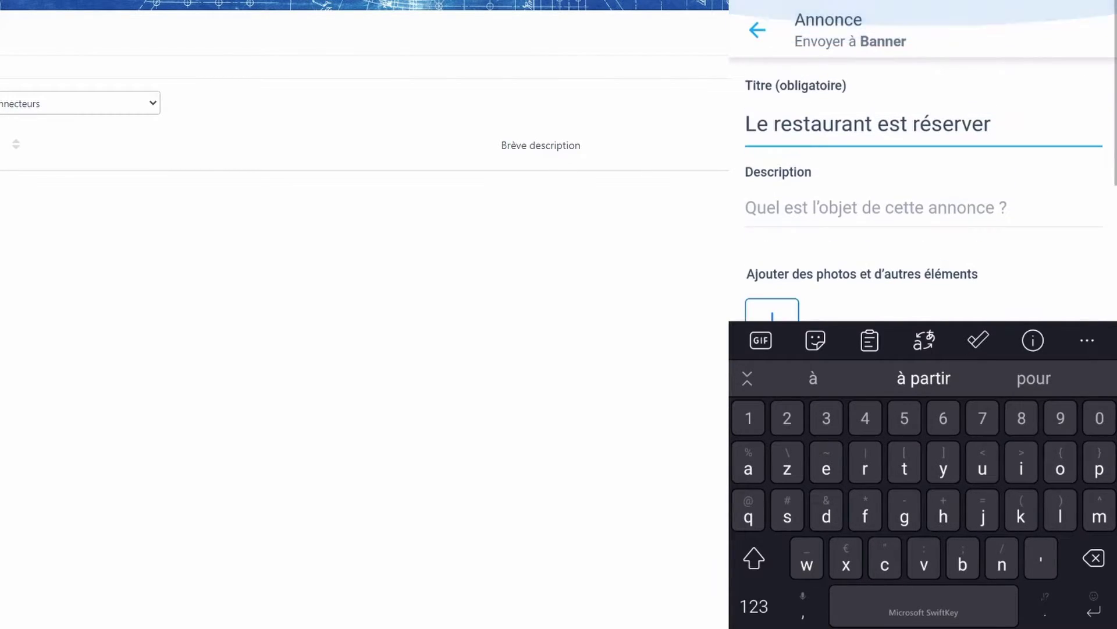
pyautogui.scroll(-5, 923, 175)
pyautogui.click(924, 277)
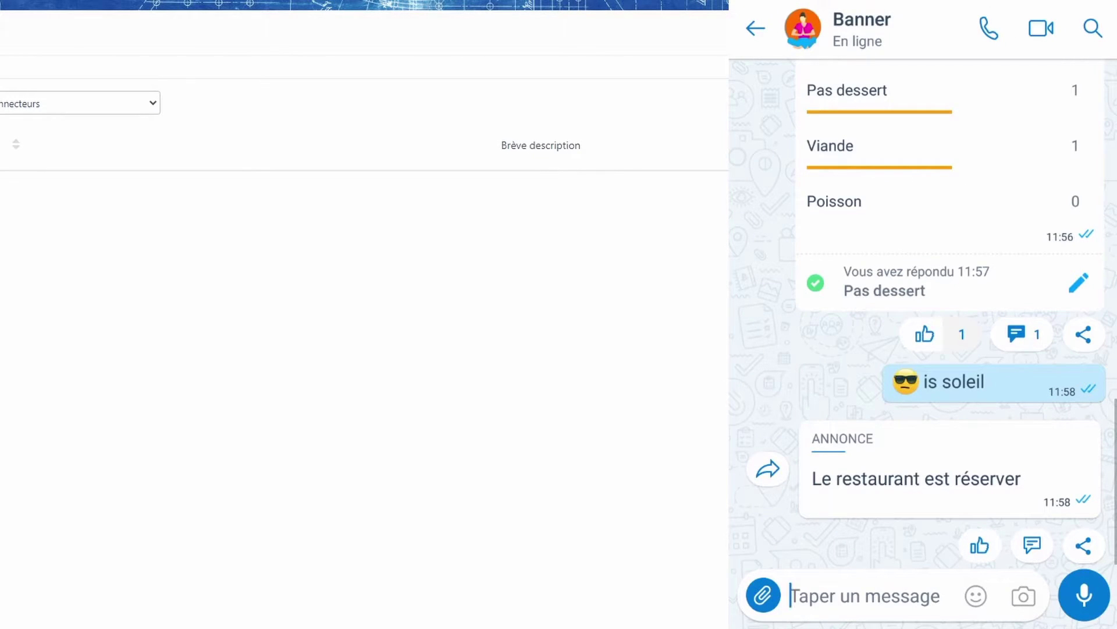
# Create a new Enquête titled 'Est tu geek ?' and begin adding its first question
pyautogui.click(763, 595)
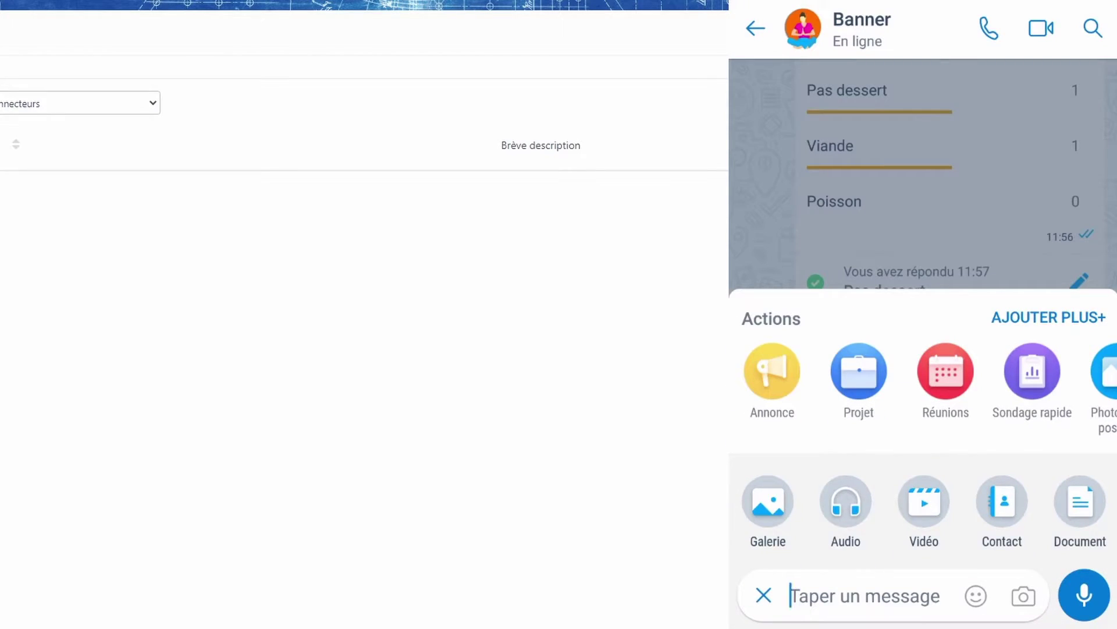
pyautogui.hscroll(3, 922, 378)
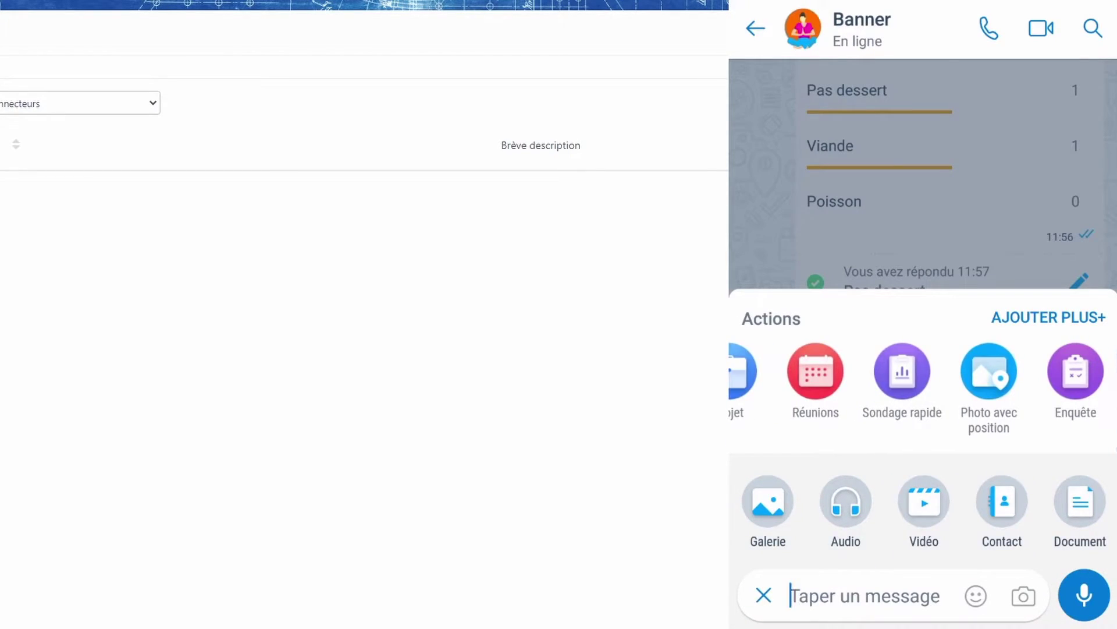
pyautogui.click(1076, 371)
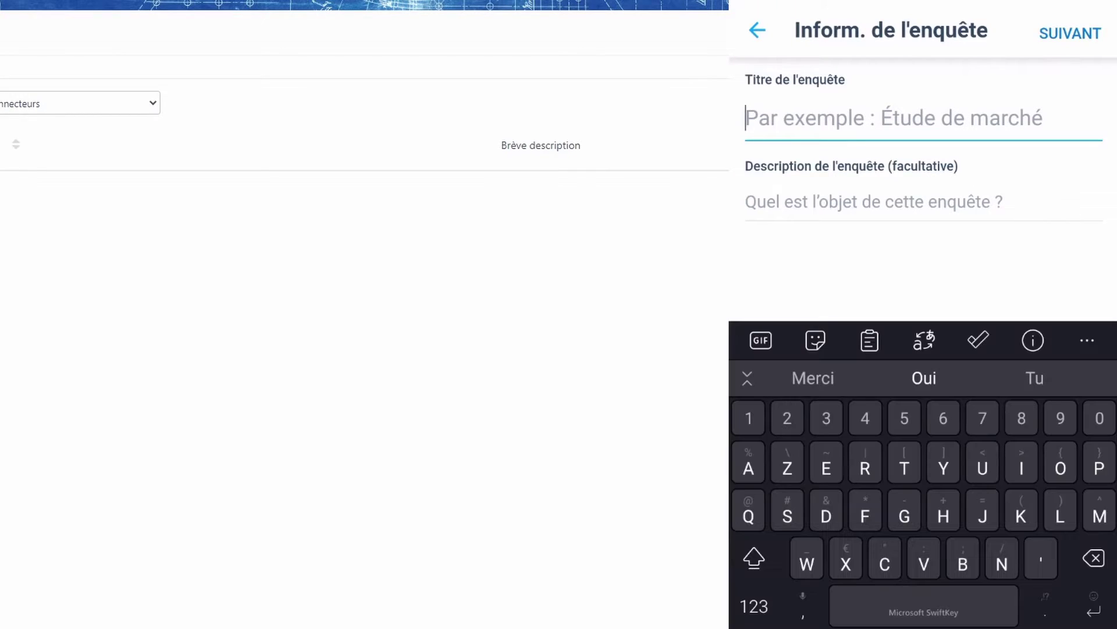
pyautogui.write('Est tu ')
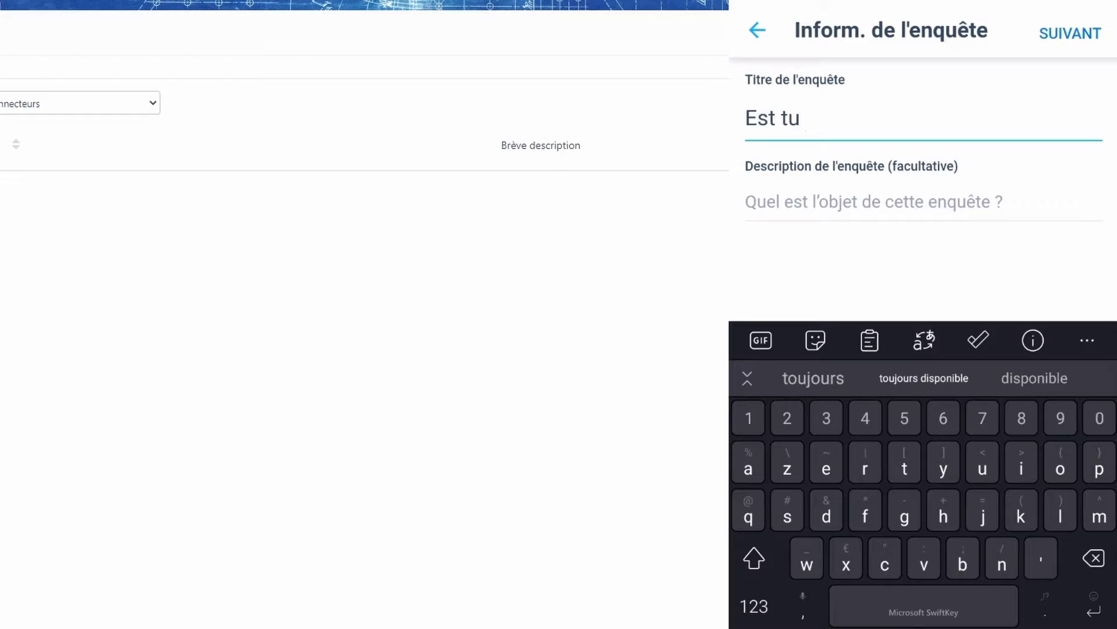
pyautogui.write('geek ?')
pyautogui.press('Return')
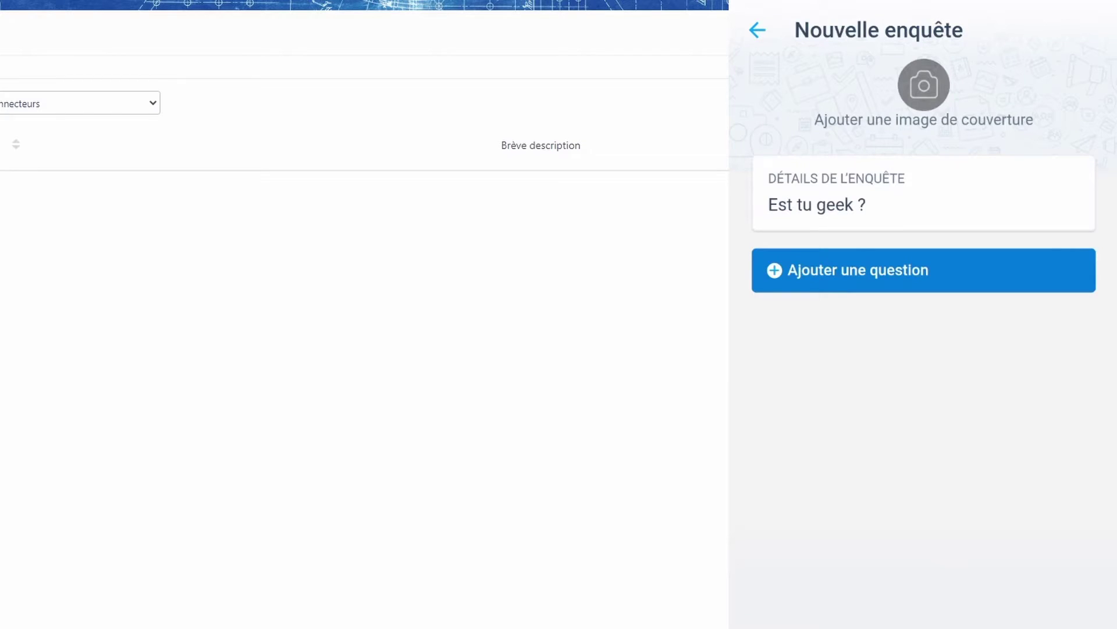
pyautogui.click(858, 270)
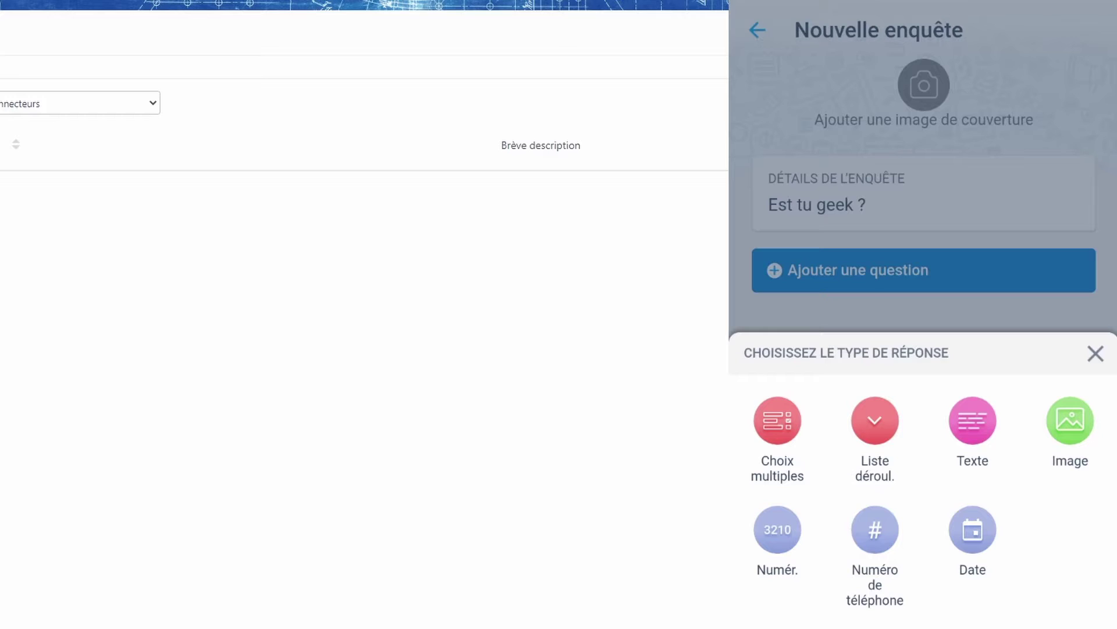
# Add optional multi-answer question 'Pour toi un geek c'est quoi ?' with choices Un gamer, Un passionner d'informatique
pyautogui.click(777, 420)
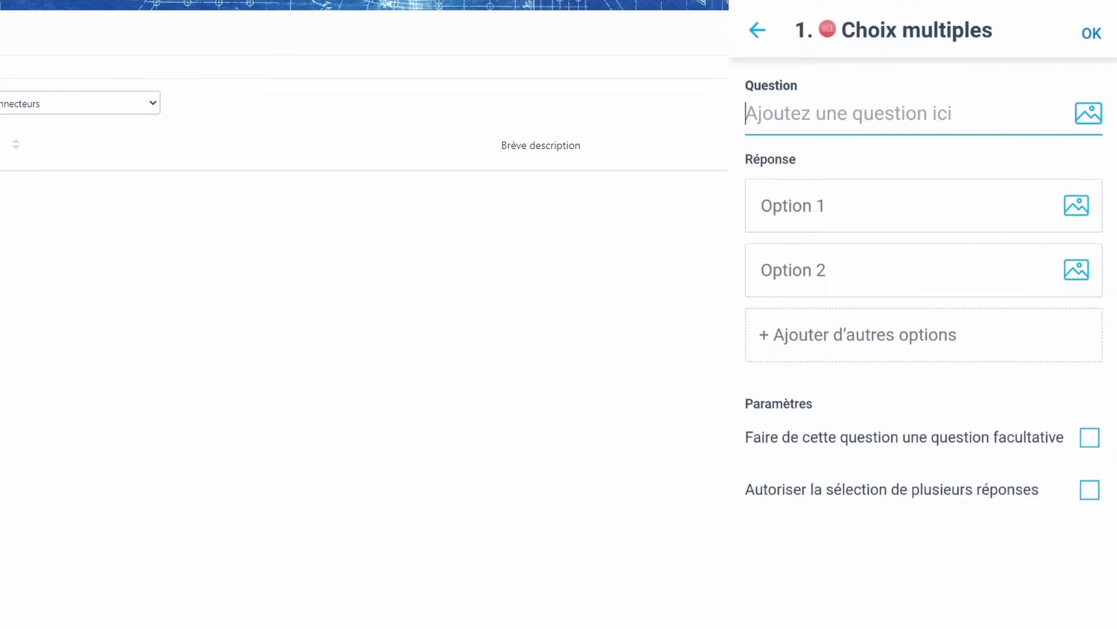
pyautogui.write('Pour toi un geek')
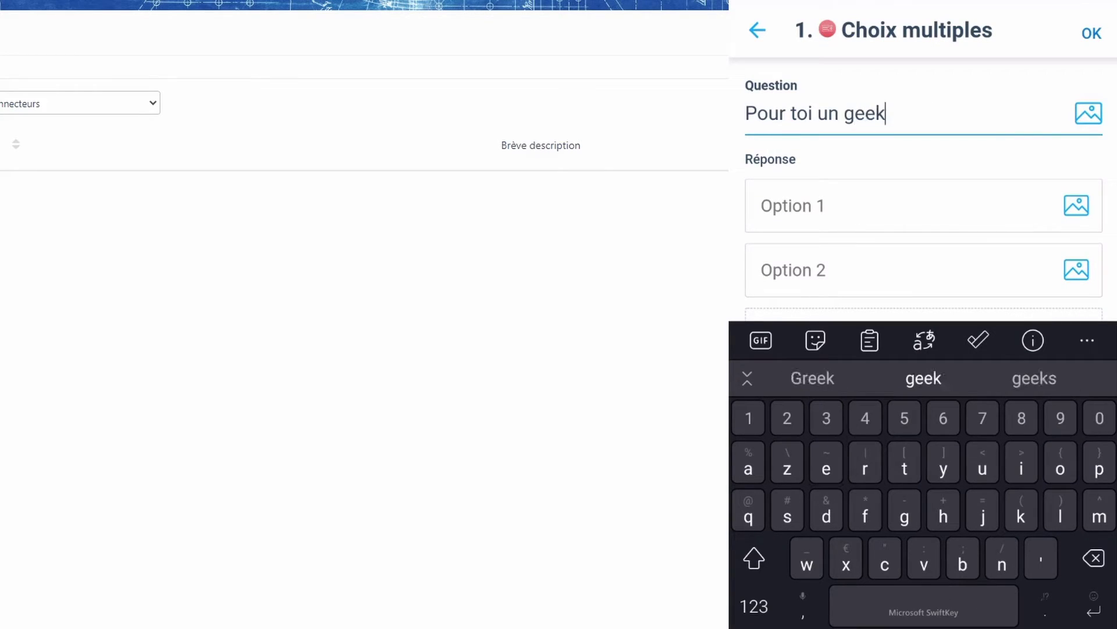
pyautogui.write(" c'est ")
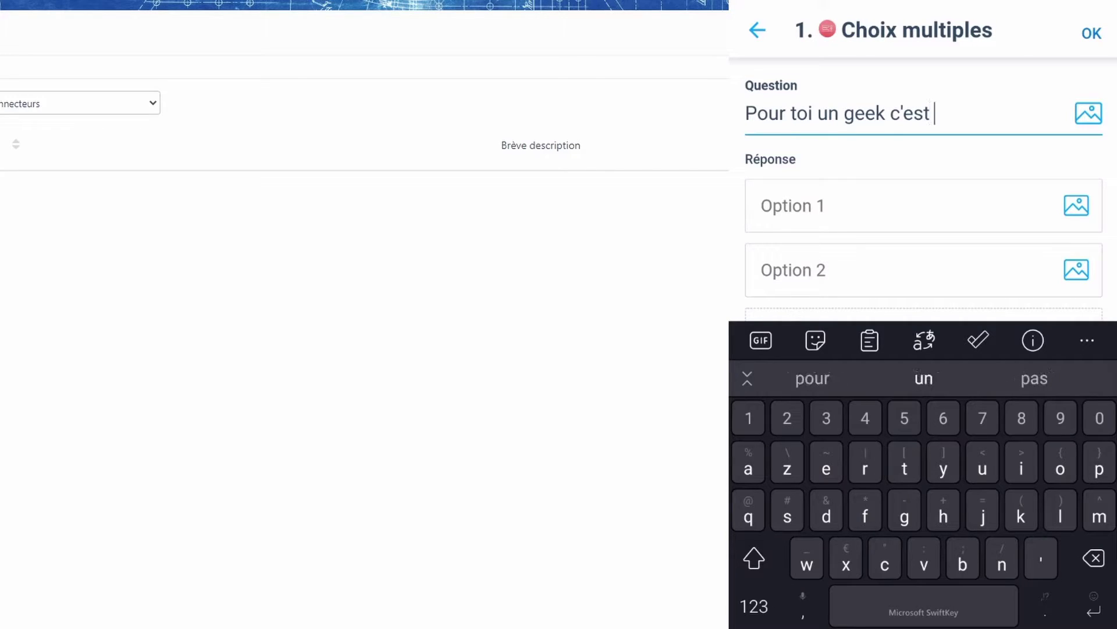
pyautogui.write('quoi ?')
pyautogui.press('Return')
pyautogui.write('Un gamer')
pyautogui.press('Return')
pyautogui.write("Un passionner d'in")
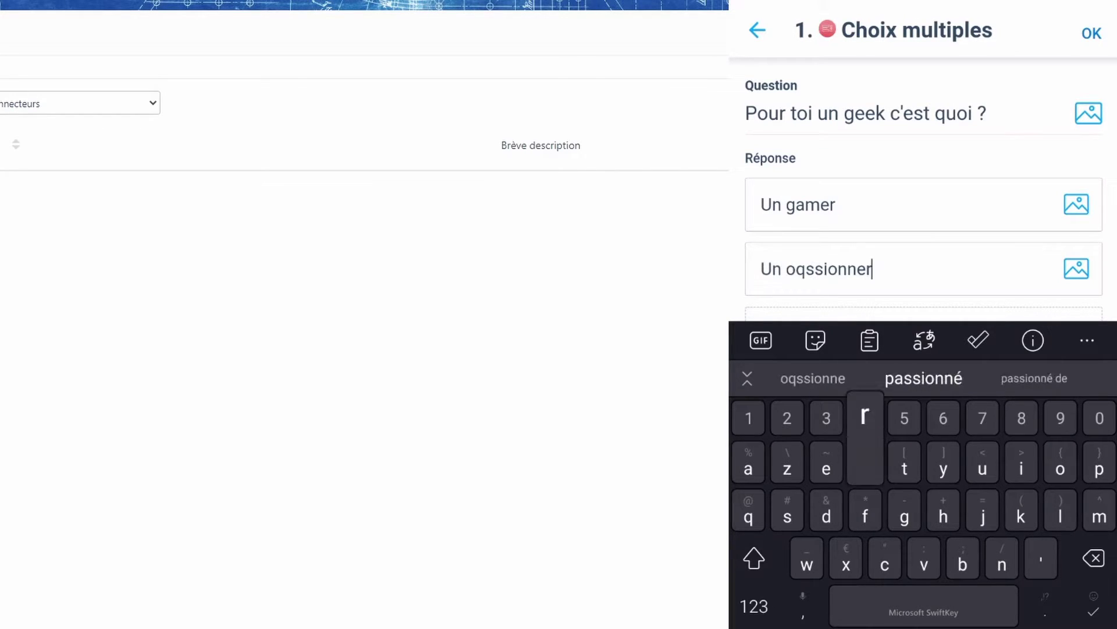
pyautogui.write('formatique')
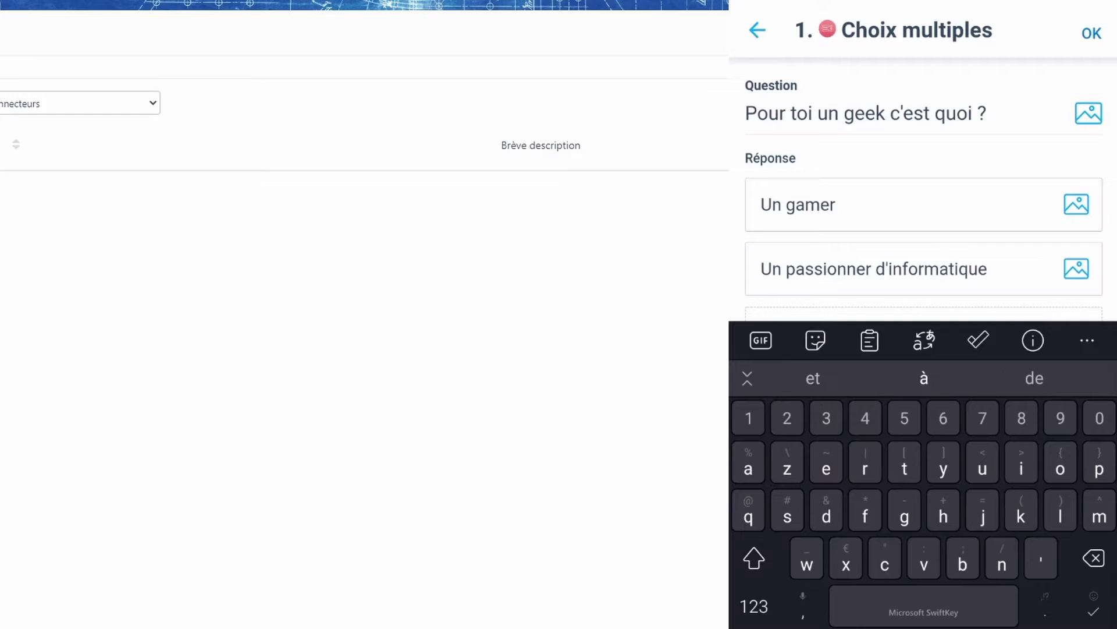
pyautogui.scroll(-2, 923, 192)
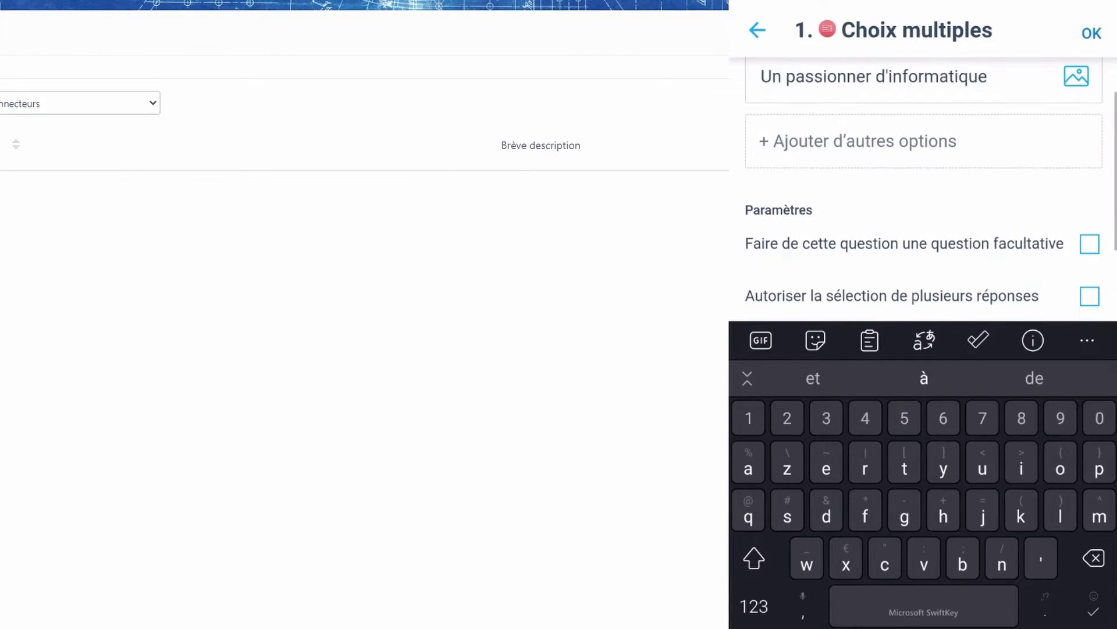
pyautogui.scroll(-2, 924, 192)
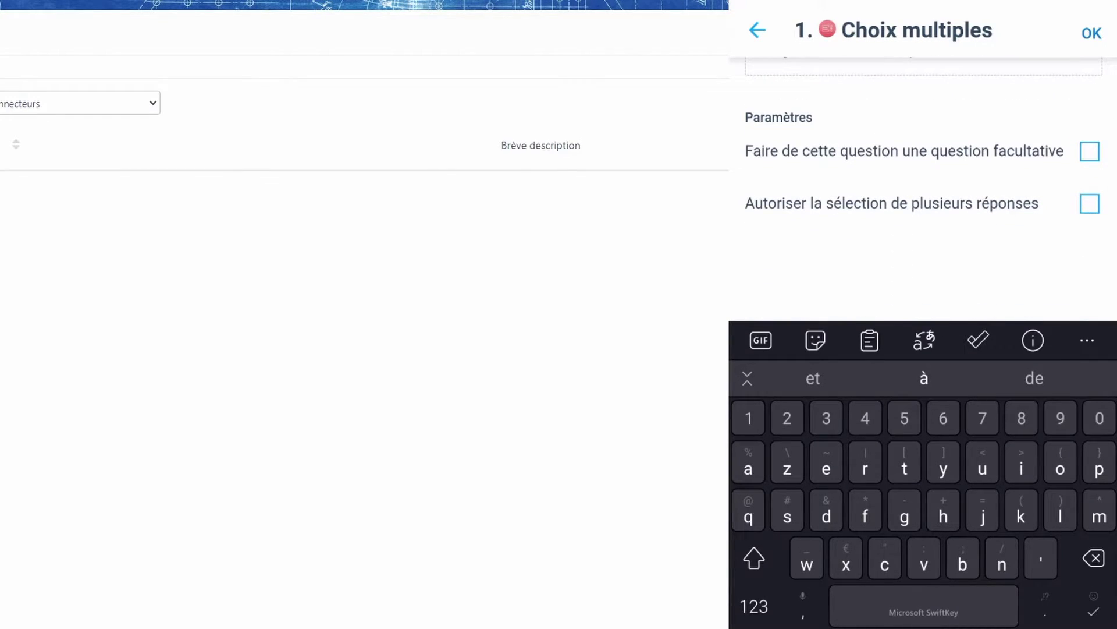
pyautogui.click(1090, 151)
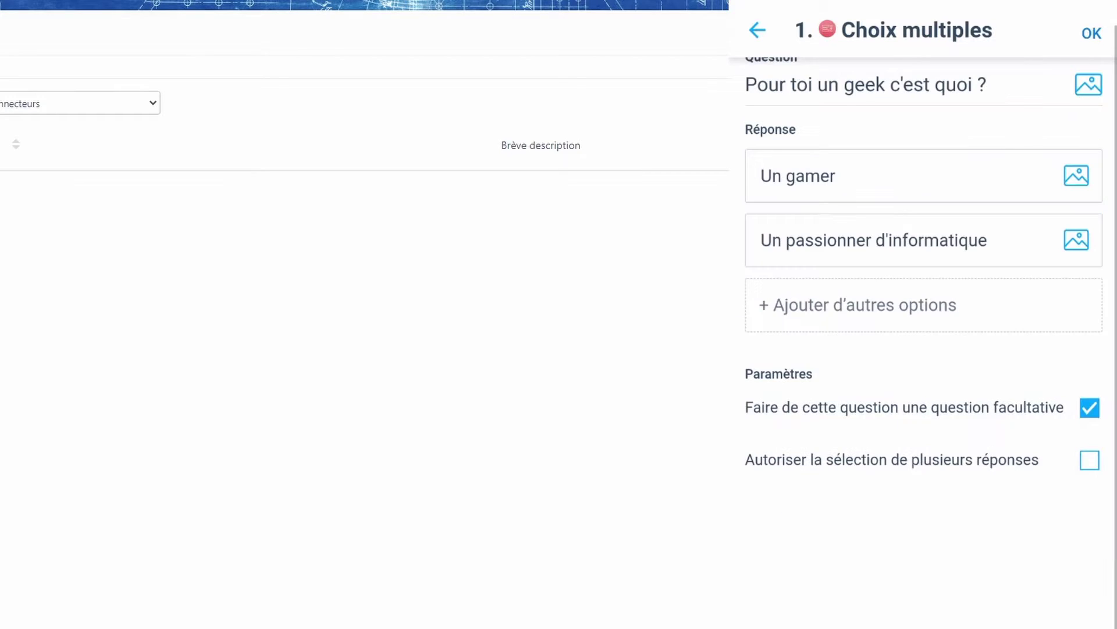
pyautogui.click(1090, 460)
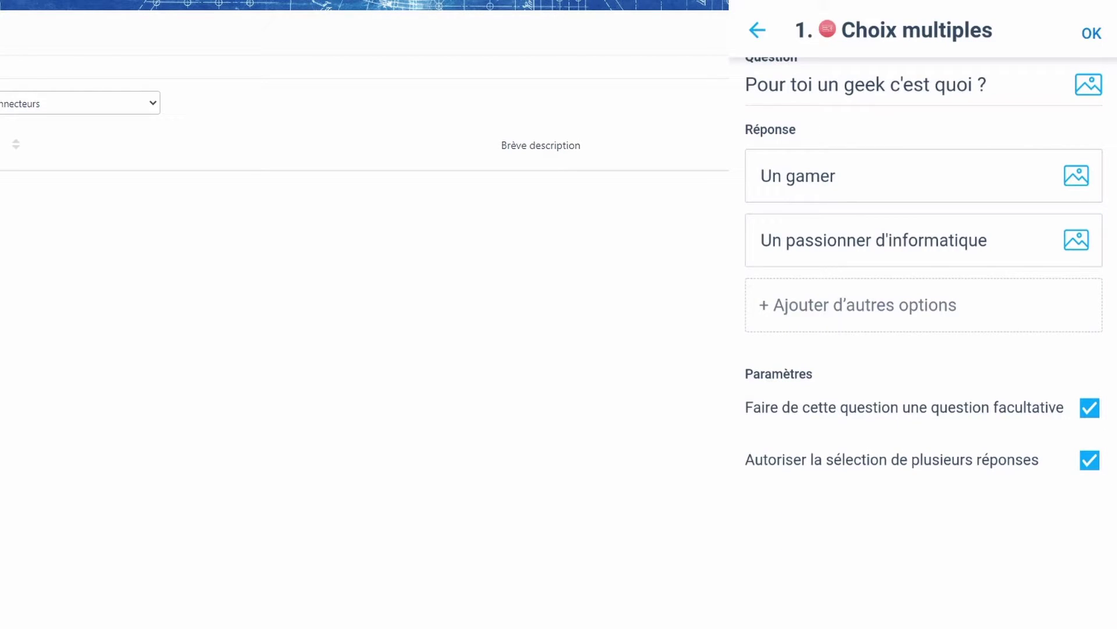
pyautogui.click(1091, 34)
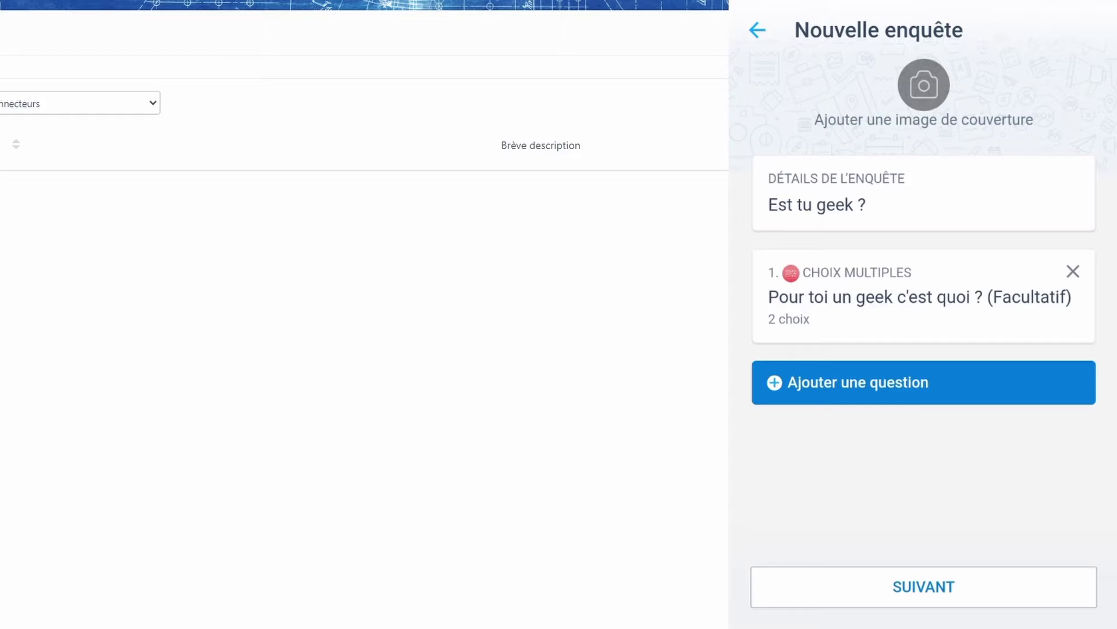
# Review the survey options: expiry jeu. 20 janv. à 12:00, results visible to everyone
pyautogui.click(923, 586)
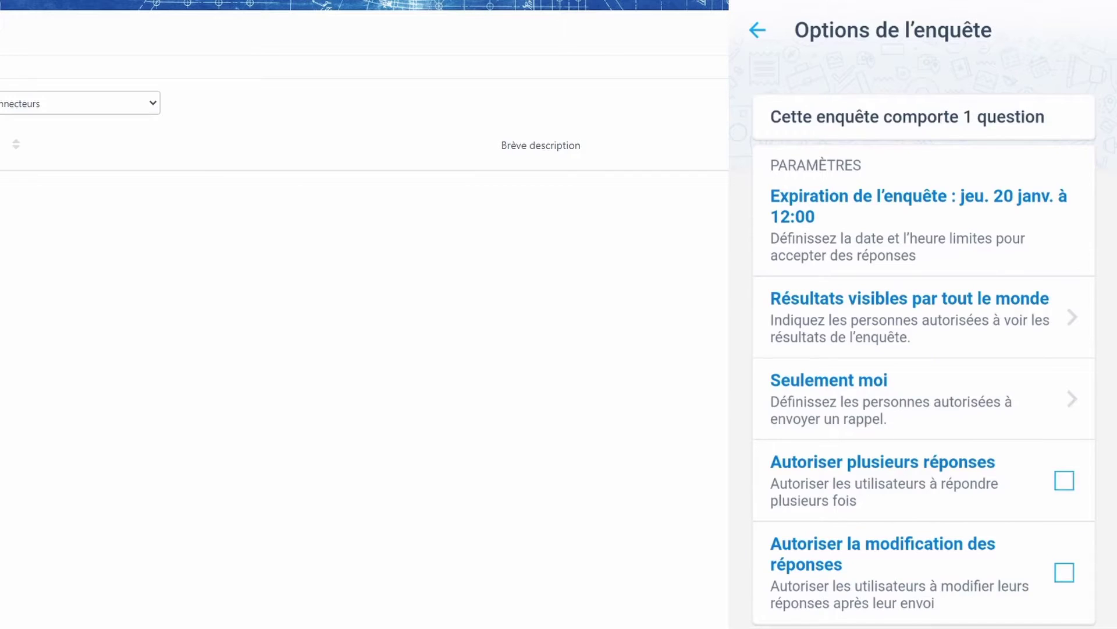
pyautogui.scroll(-3, 924, 349)
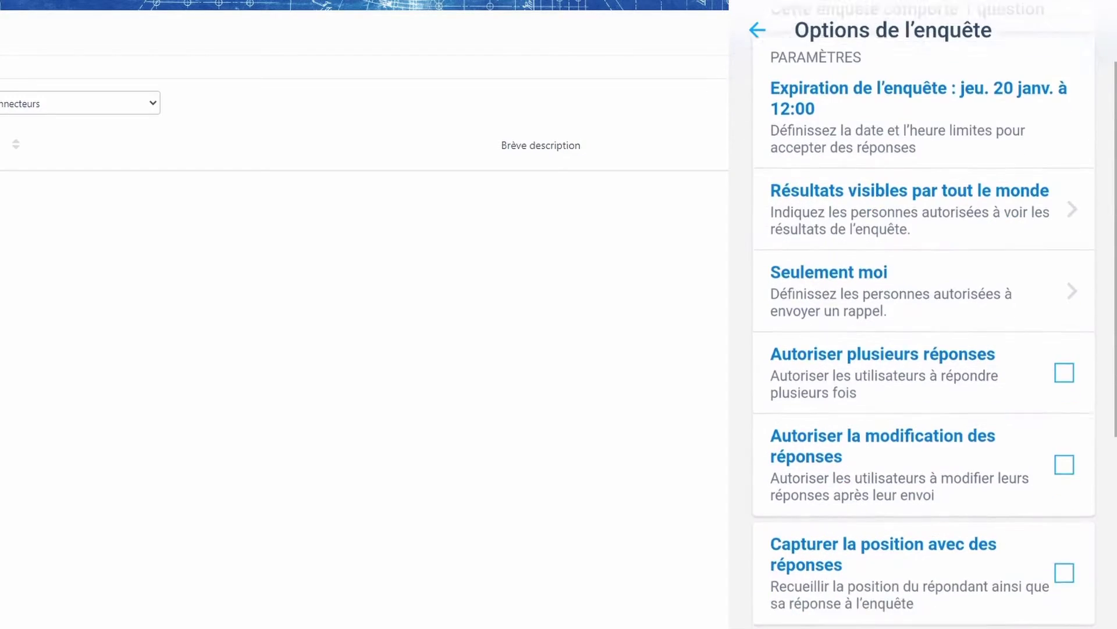
pyautogui.scroll(-1, 924, 349)
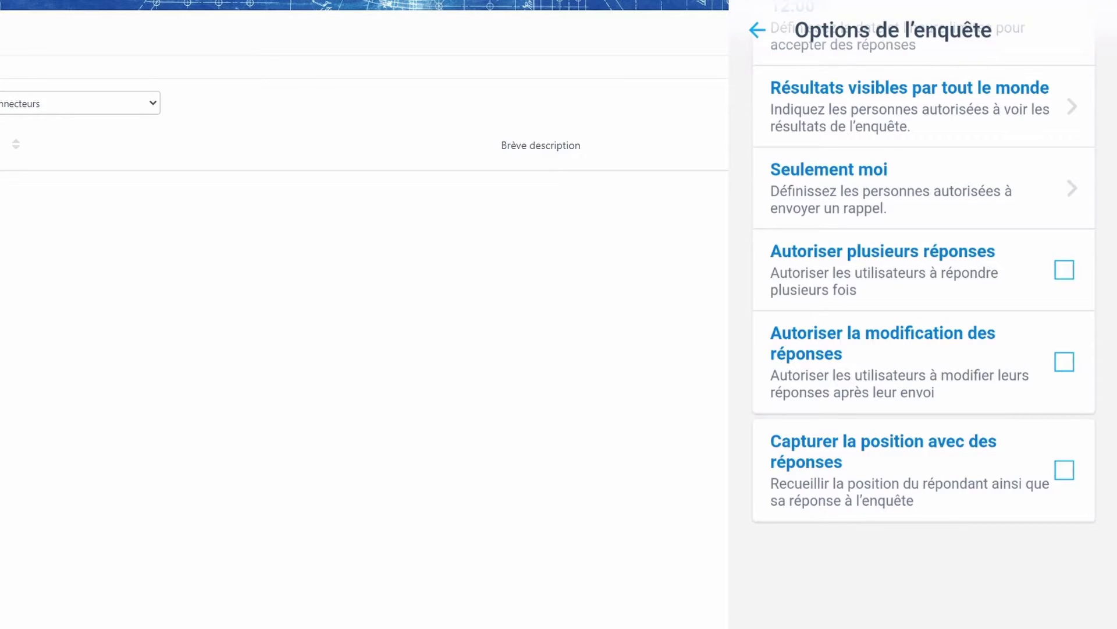
pyautogui.scroll(-4, 923, 350)
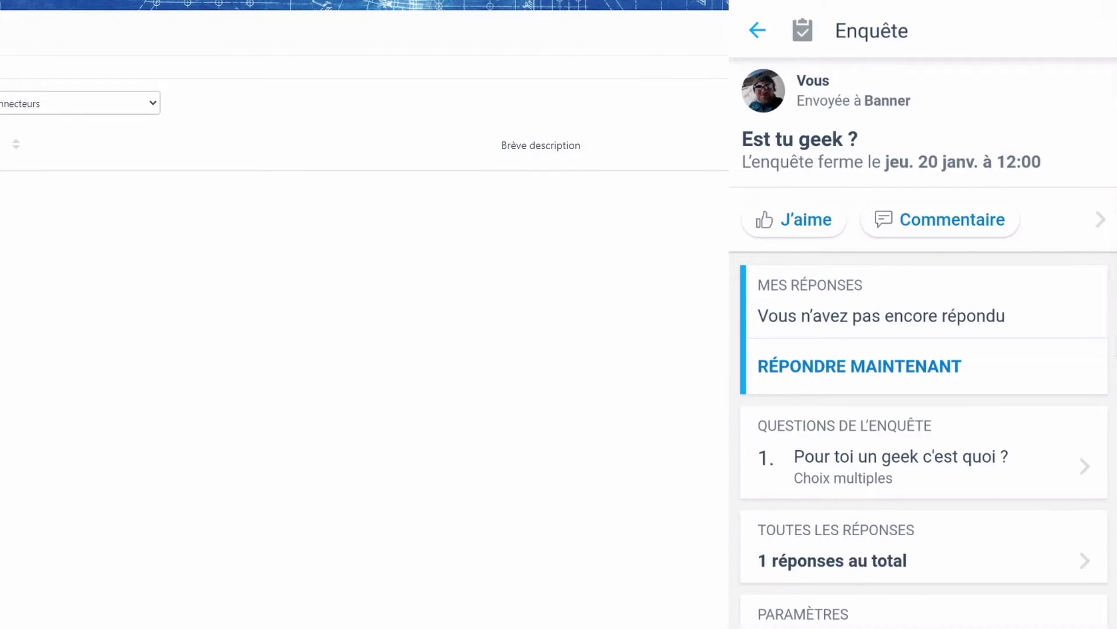
# Check all survey responses, the Sans réponse list and Banner's answer, then return to the chat's actions
pyautogui.scroll(-3, 924, 349)
pyautogui.scroll(-3, 923, 337)
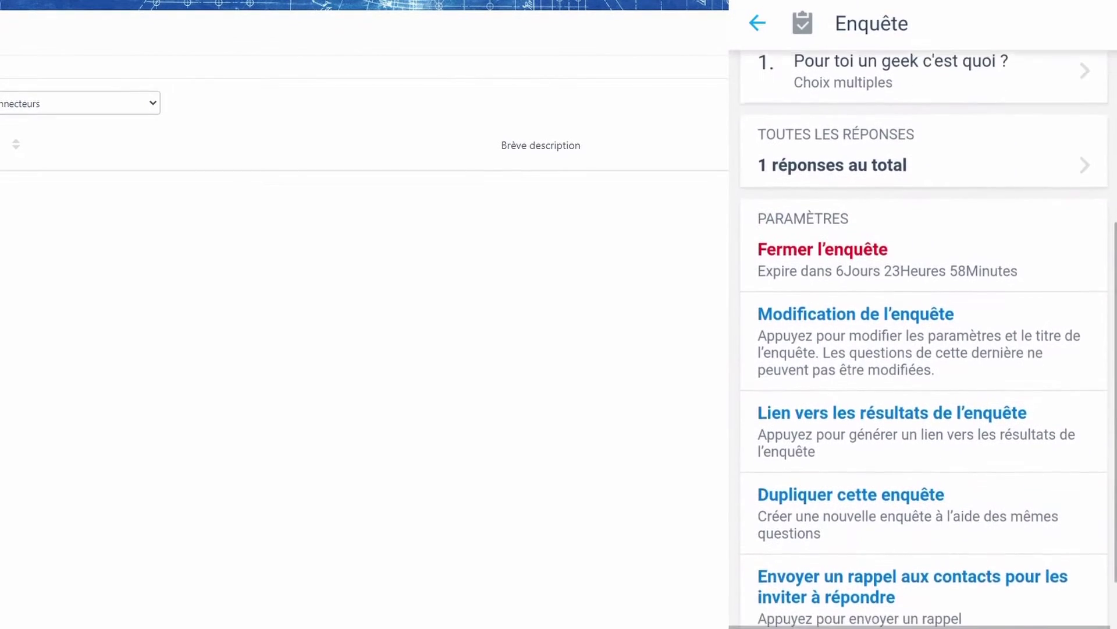
pyautogui.scroll(2, 923, 338)
pyautogui.click(923, 291)
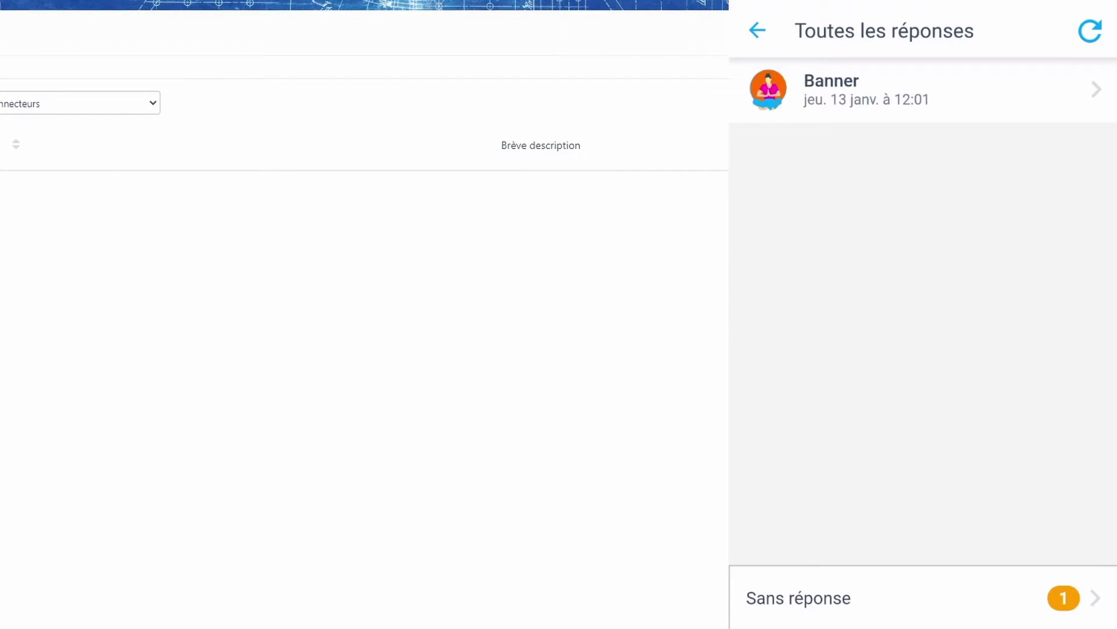
pyautogui.click(799, 598)
pyautogui.click(758, 30)
pyautogui.click(832, 89)
pyautogui.click(757, 30)
pyautogui.click(757, 30)
pyautogui.click(756, 29)
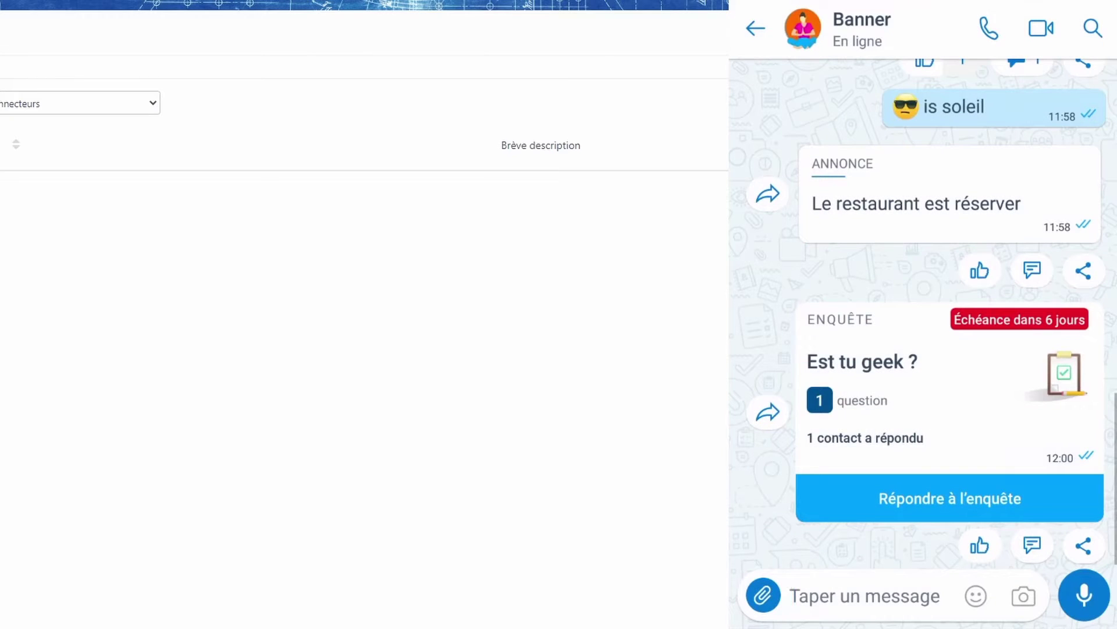
pyautogui.click(763, 595)
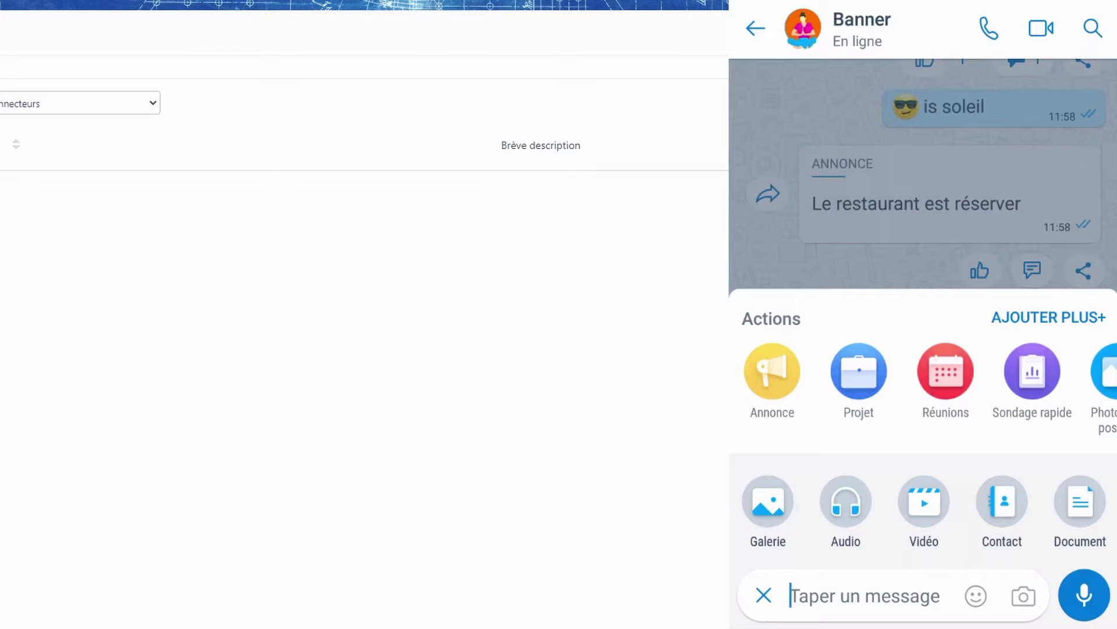
# Send a meeting titled 'Reunion projet' to Banner for 13 January, 13:00, 30 minutes
pyautogui.click(888, 108)
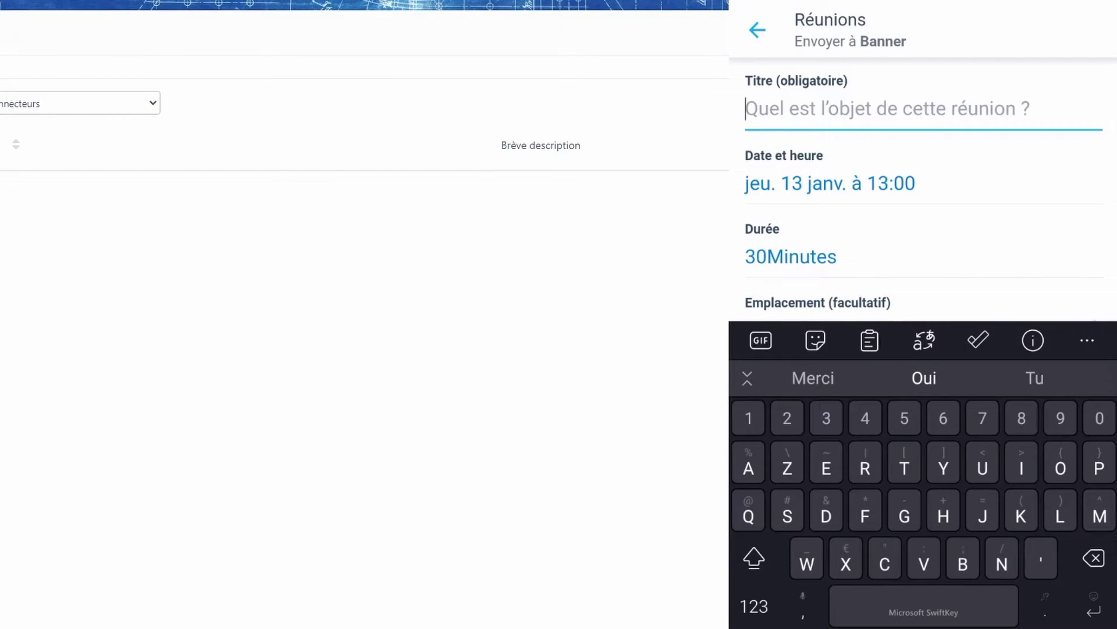
pyautogui.write('Reunion projet')
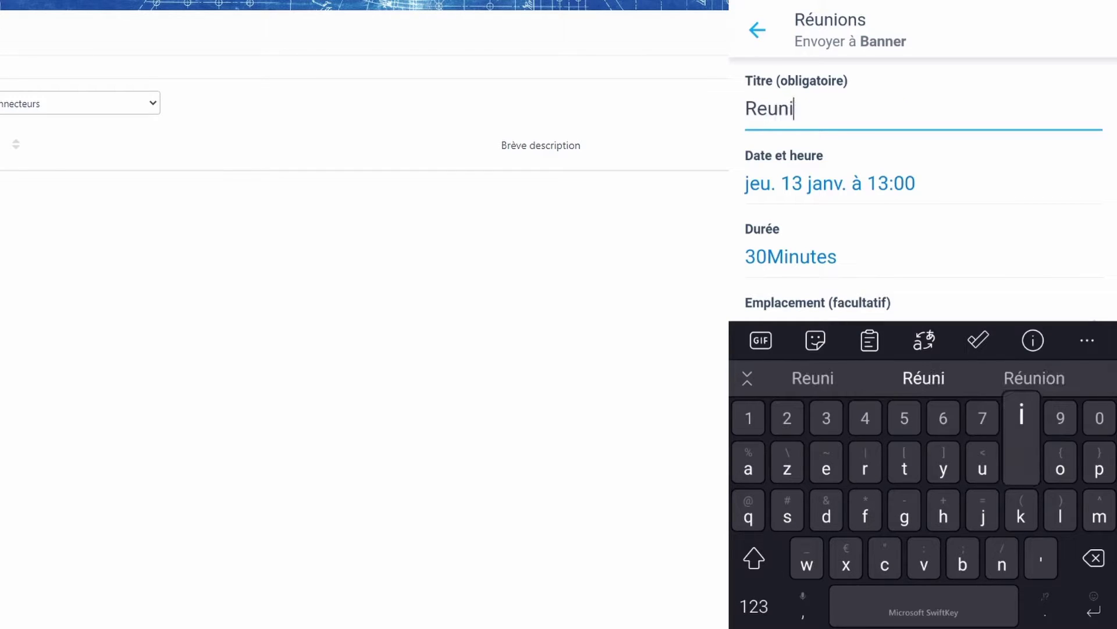
pyautogui.scroll(-3, 925, 198)
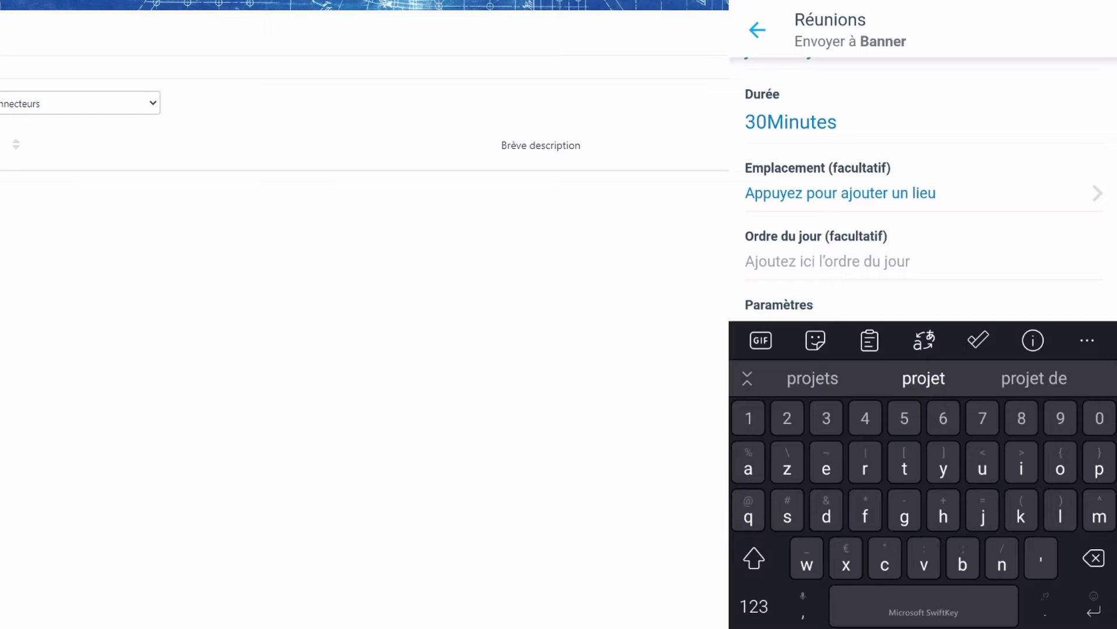
pyautogui.press('Escape')
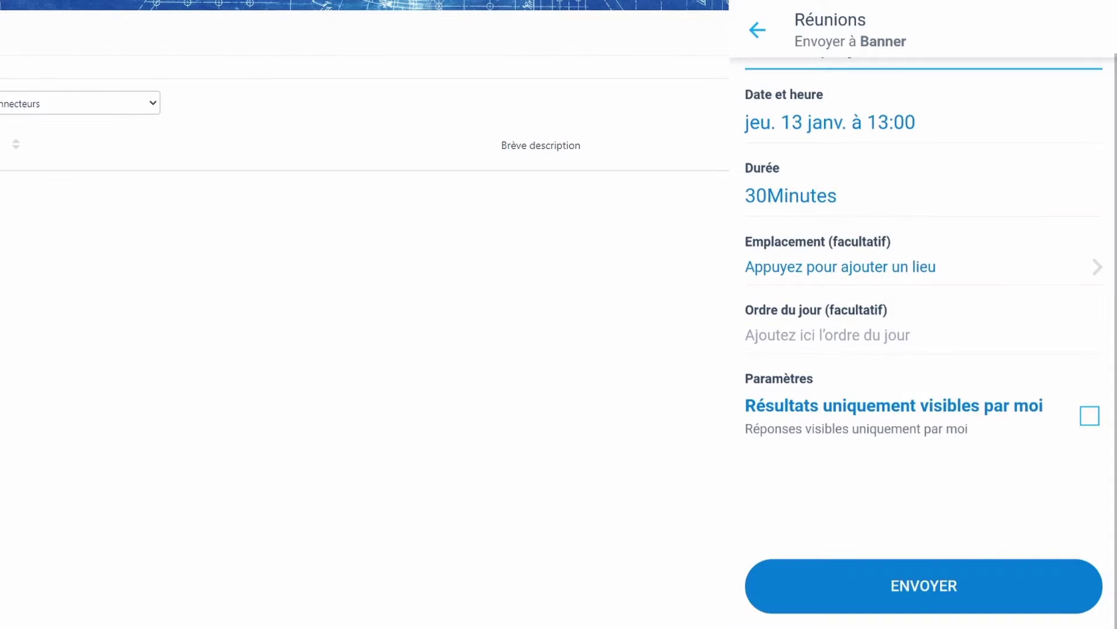
pyautogui.click(923, 583)
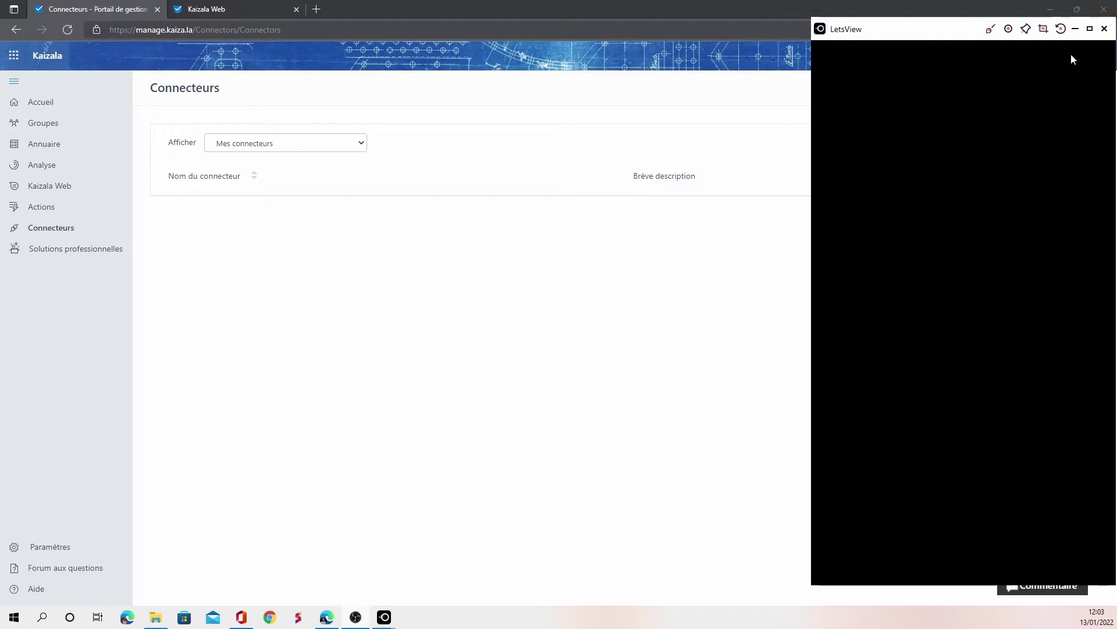
# Close the LetsView mirror window and go to the portal's Accueil page
pyautogui.click(1076, 28)
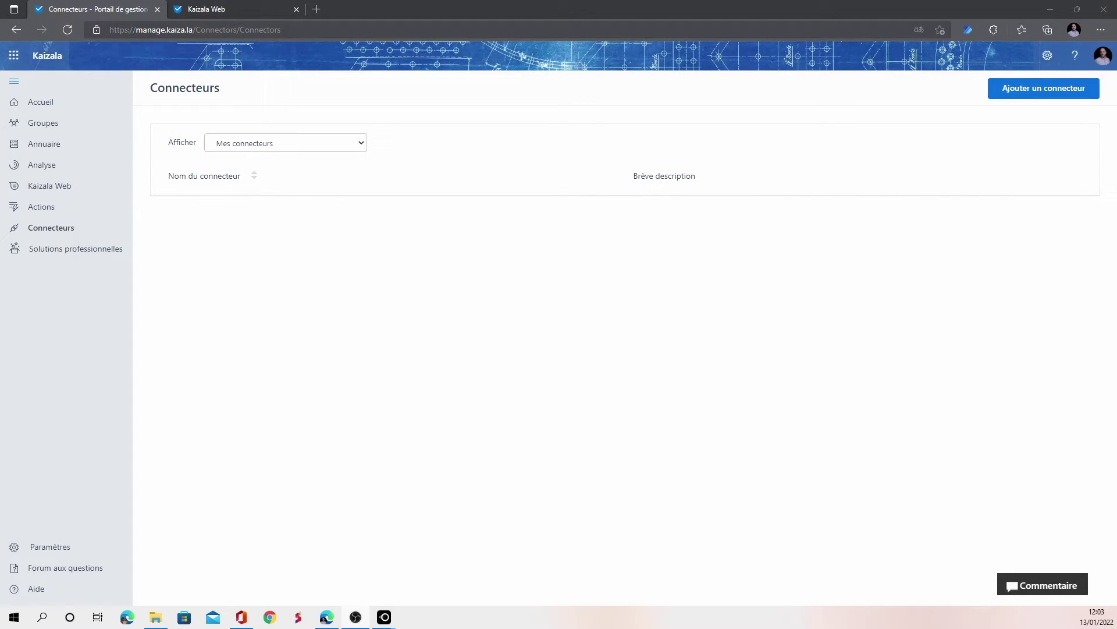
pyautogui.click(20, 109)
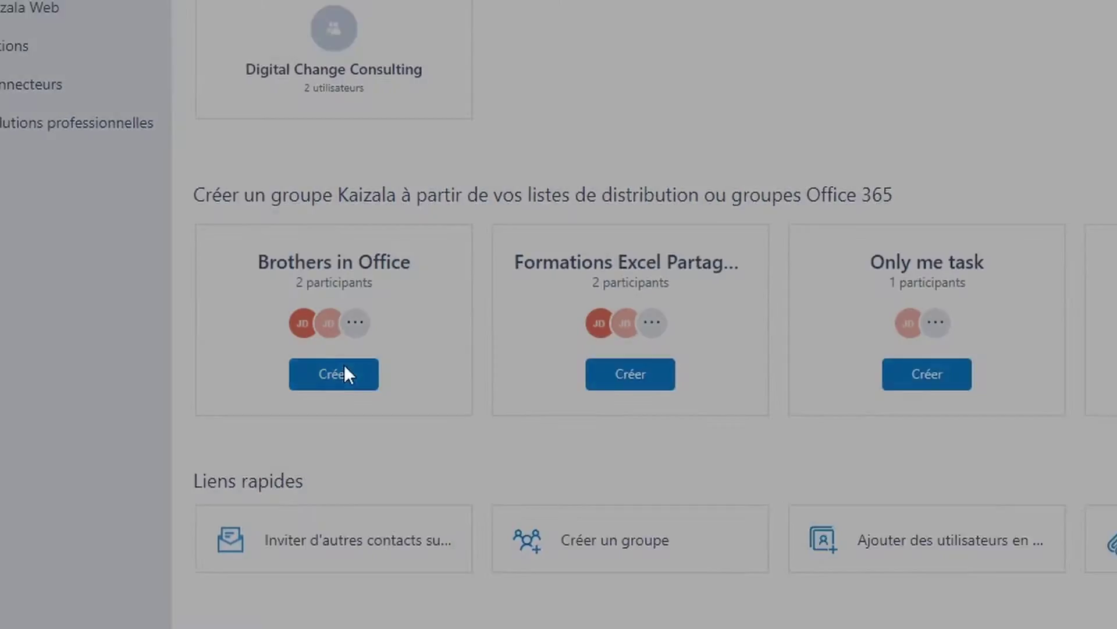
# Try creating a group from the Brothers in Office card, then go to the Groupes list
pyautogui.click(404, 370)
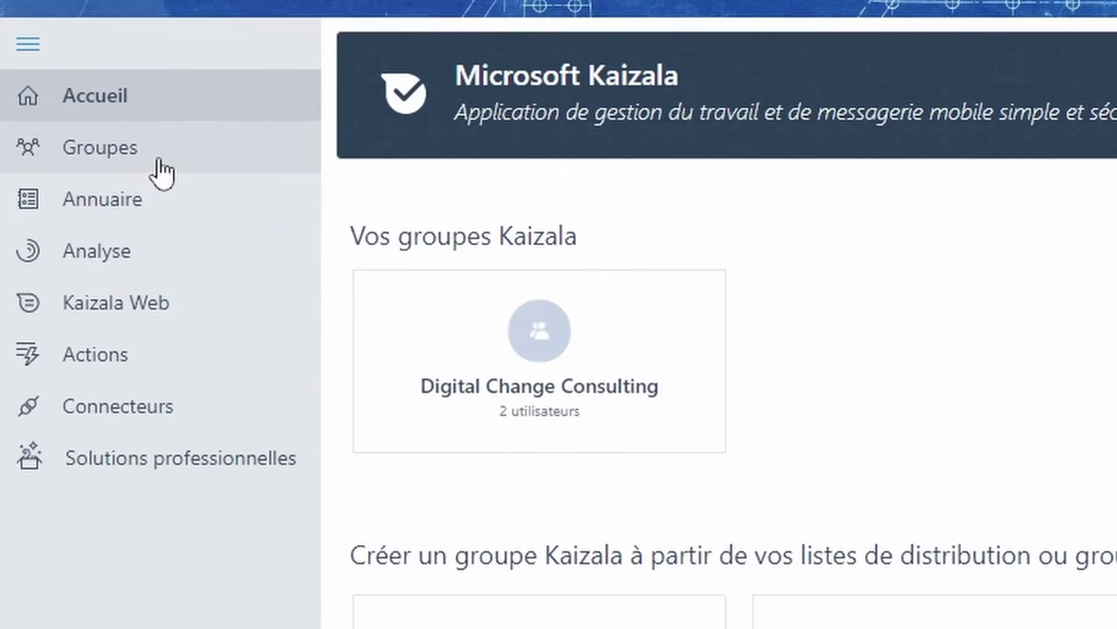
pyautogui.click(66, 125)
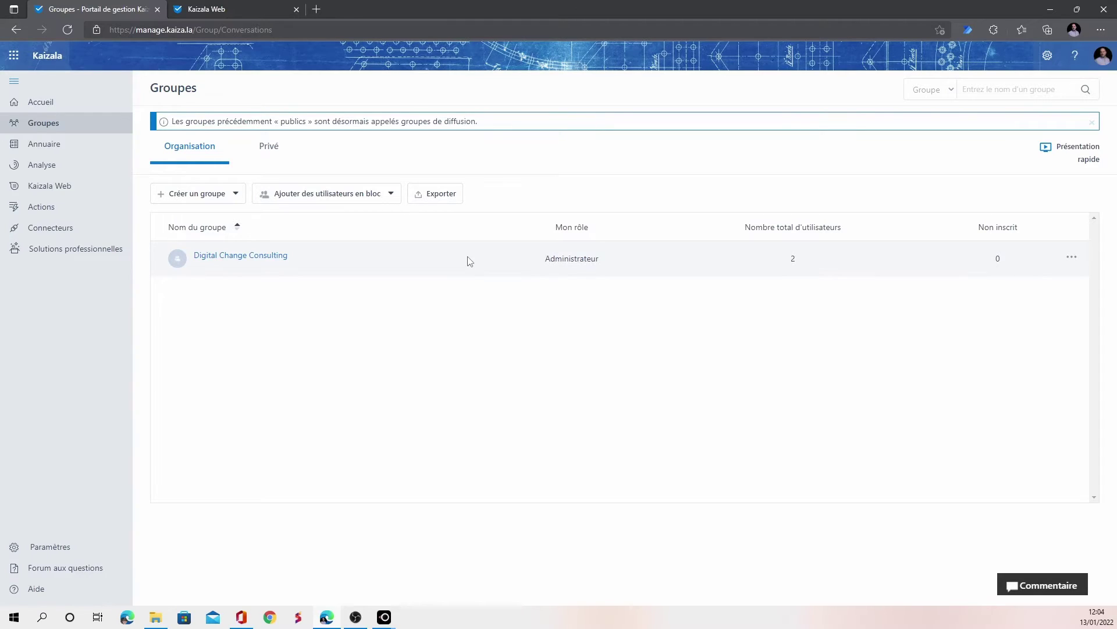
# Open the Digital Change Consulting group and look at its add-user options
pyautogui.click(232, 261)
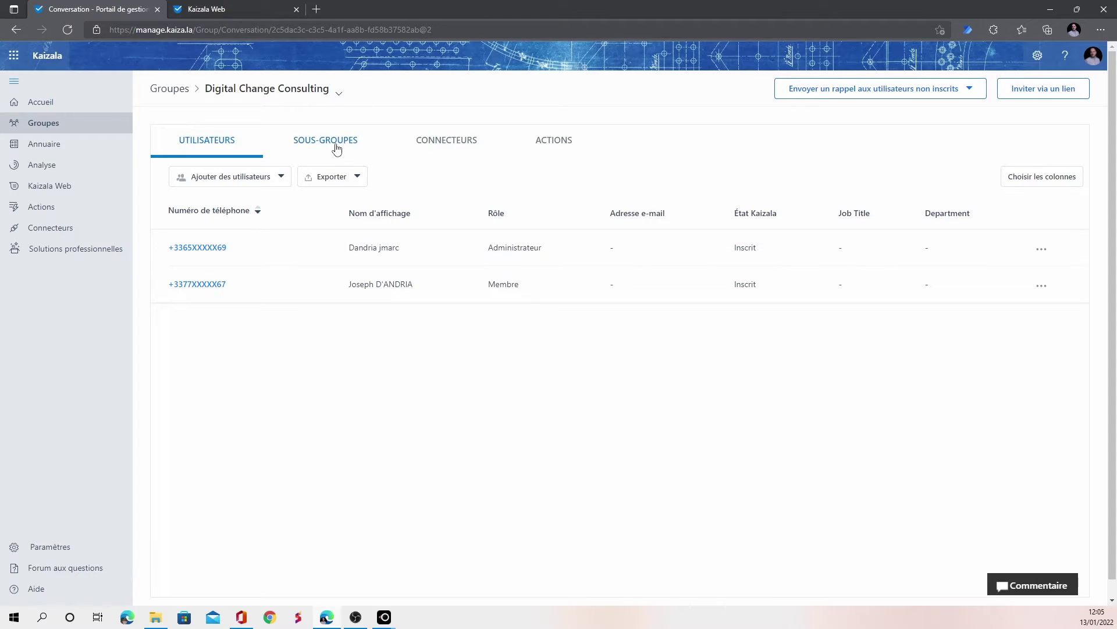
pyautogui.click(275, 182)
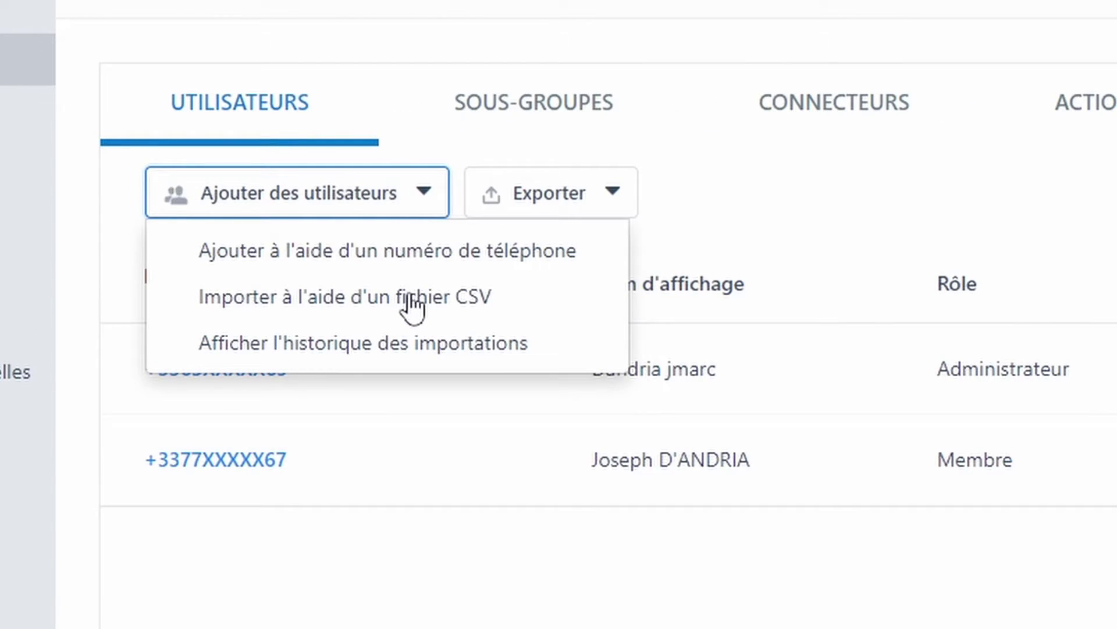
pyautogui.click(852, 201)
# Review the group's subgroups, connectors and actions, and start adding an action
pyautogui.click(556, 120)
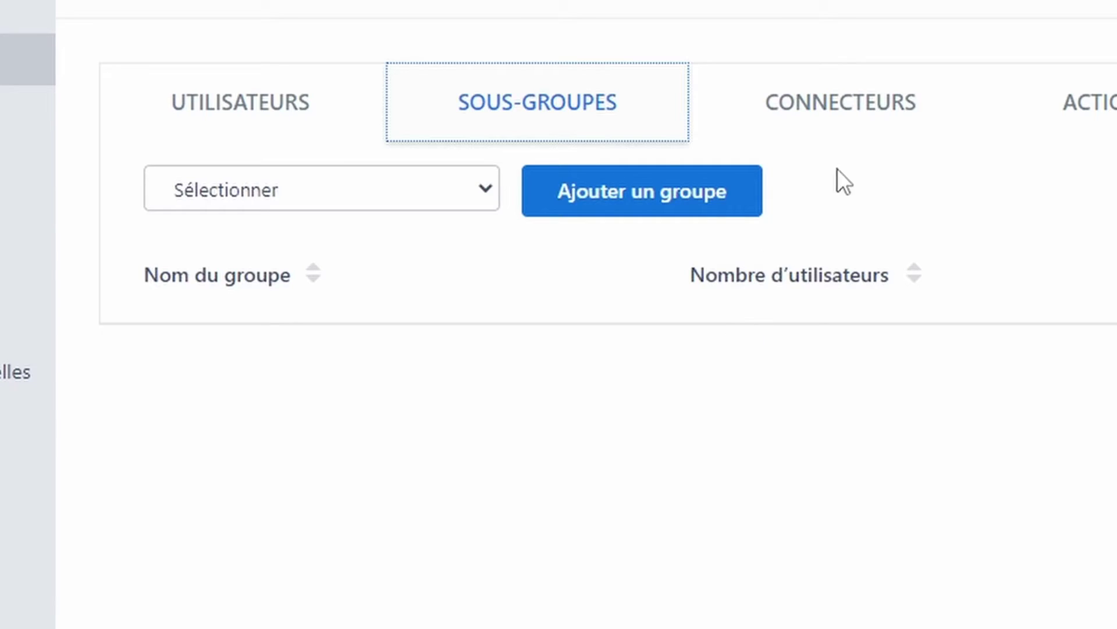
pyautogui.click(856, 120)
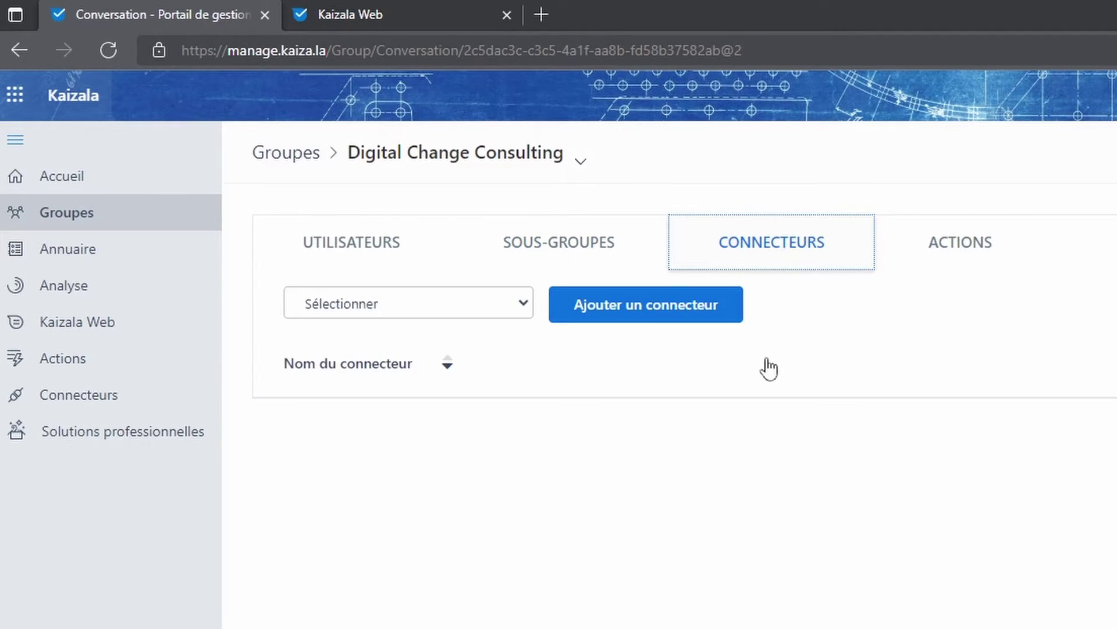
pyautogui.click(1003, 256)
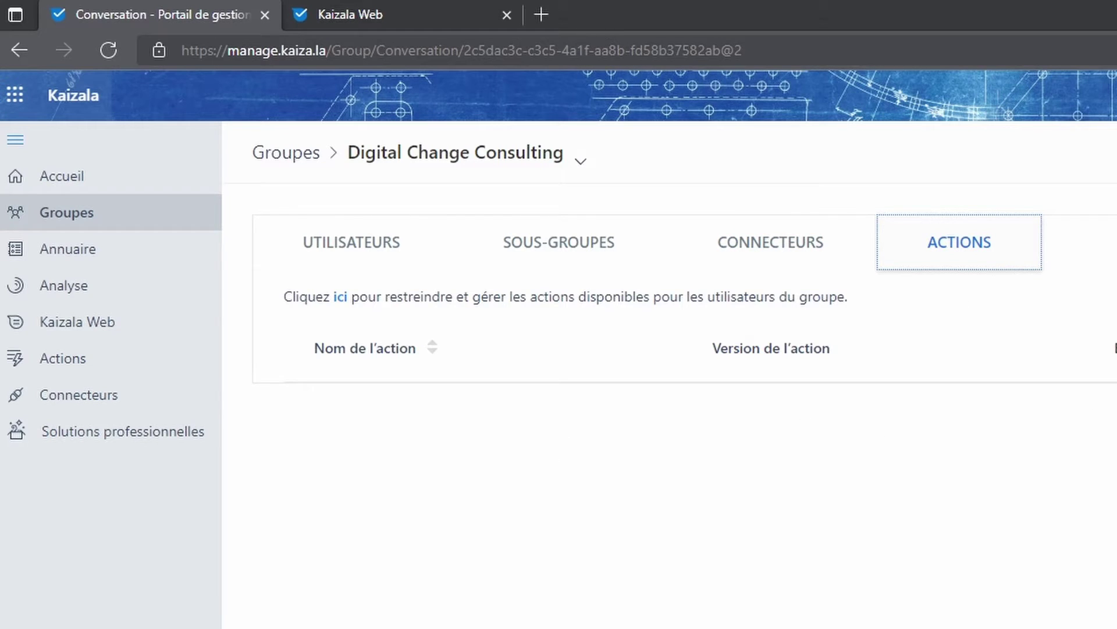
pyautogui.click(860, 167)
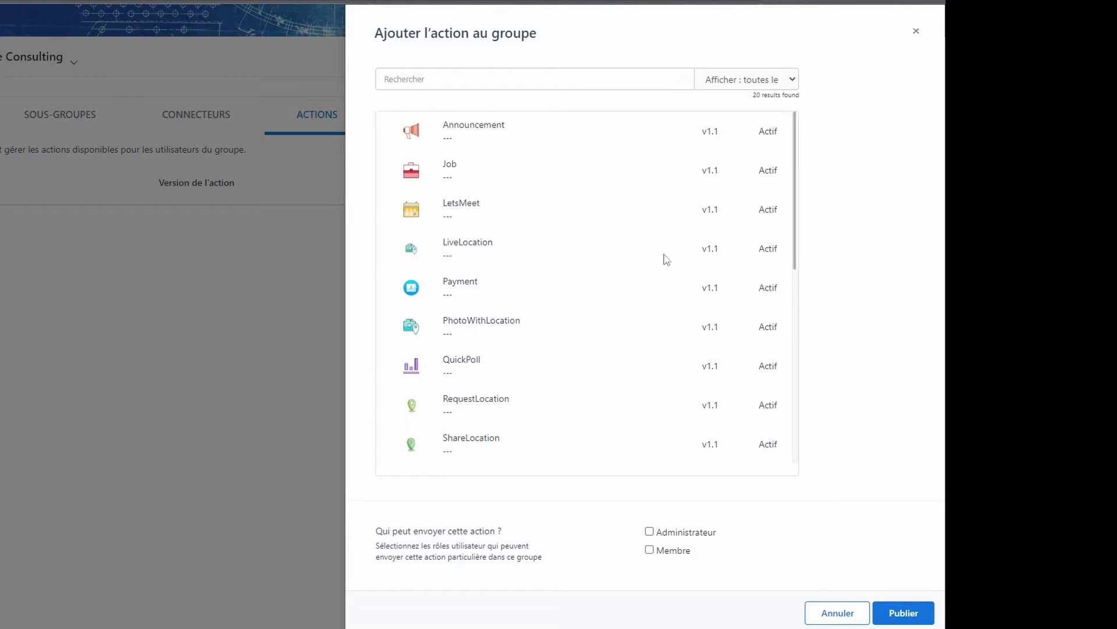
# Browse the 20 available actions, then close the Ajouter l'action au groupe panel without adding any
pyautogui.moveTo(797, 269); pyautogui.dragTo(798, 387)
pyautogui.scroll(-3, 798, 396)
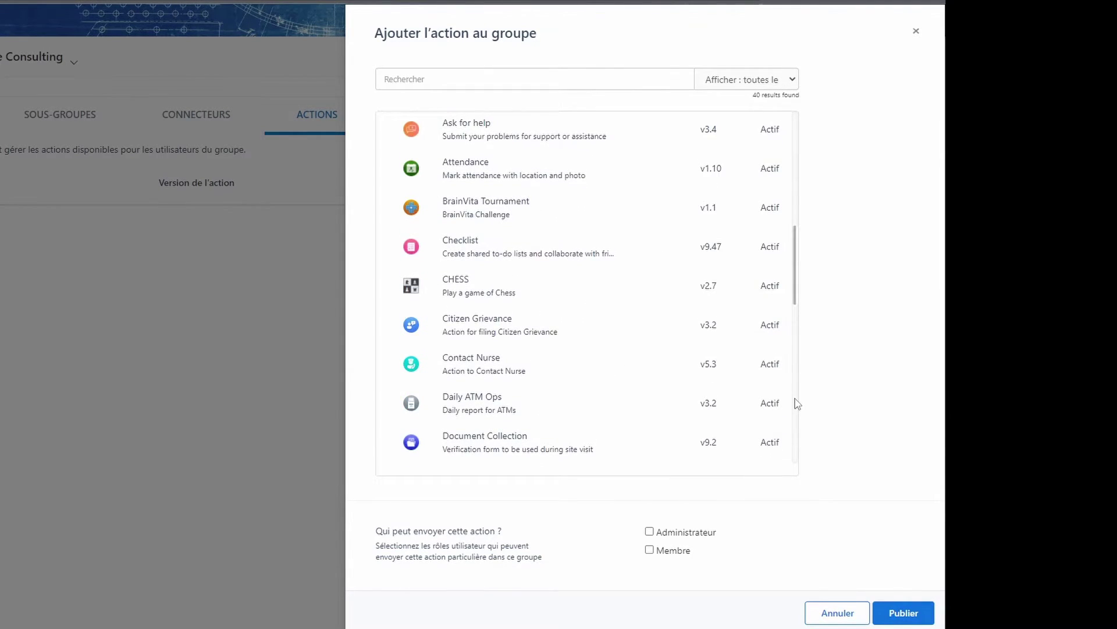
pyautogui.scroll(-5, 797, 403)
pyautogui.scroll(-5, 806, 458)
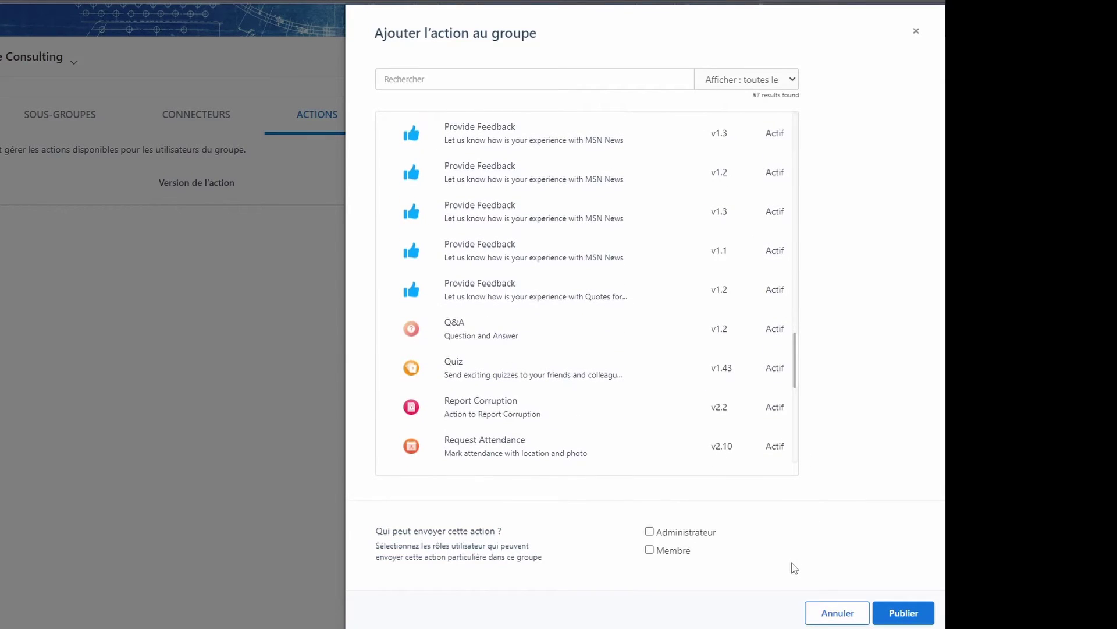
pyautogui.scroll(-6, 795, 567)
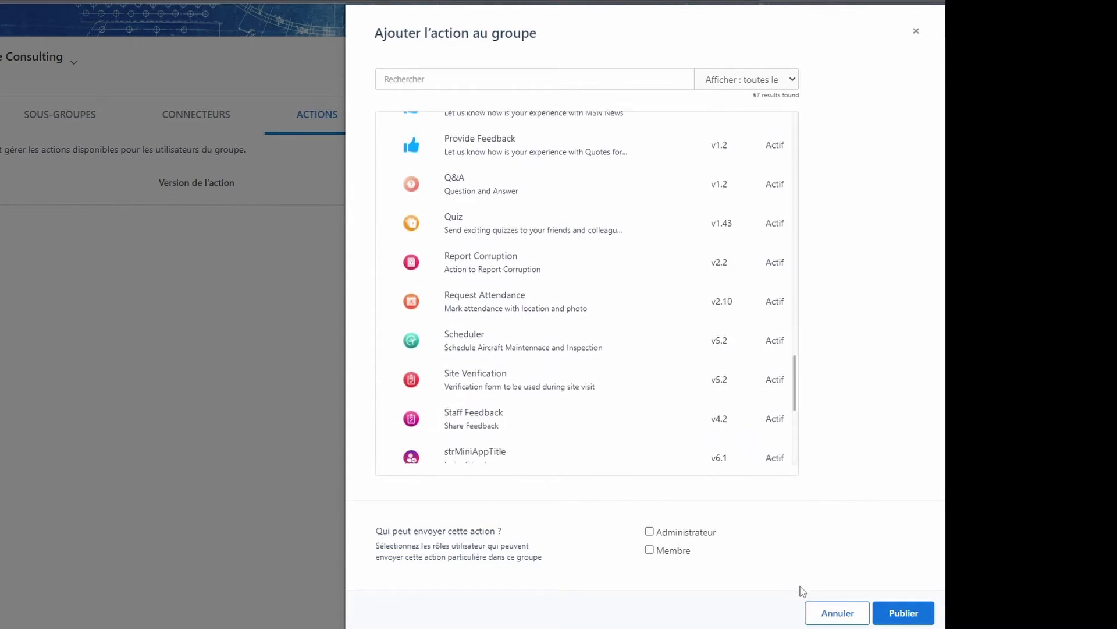
pyautogui.scroll(-3, 808, 611)
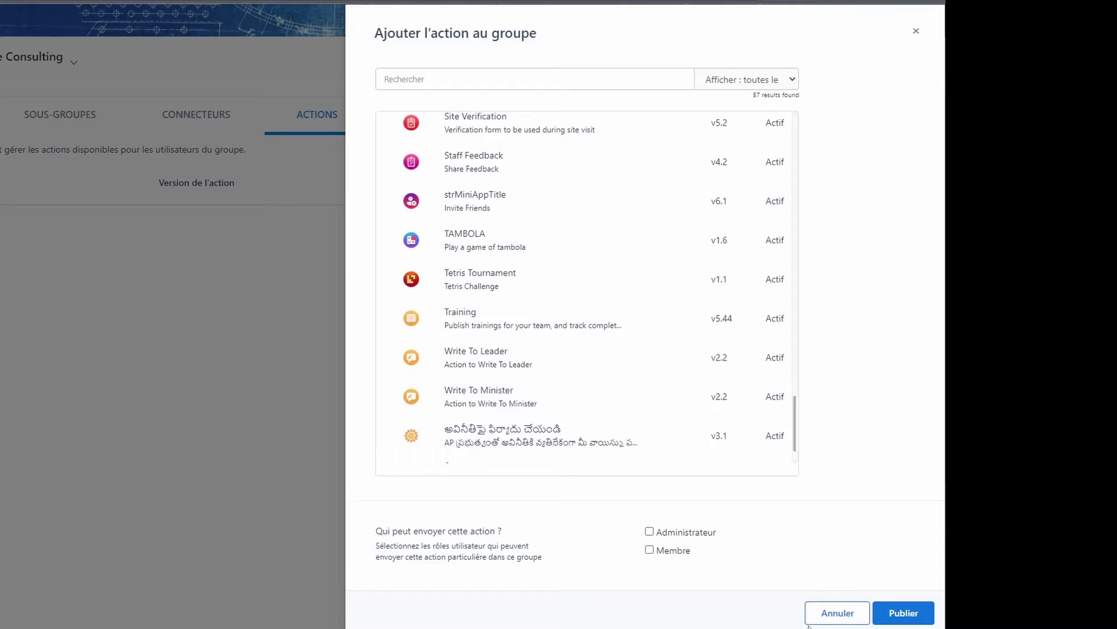
pyautogui.scroll(15, 785, 290)
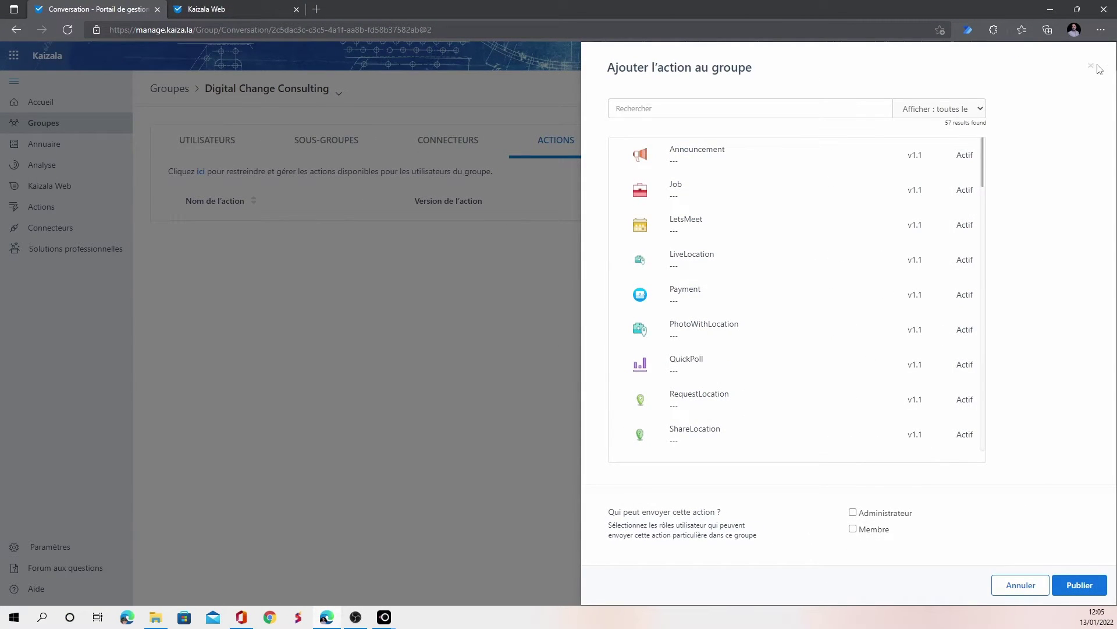
pyautogui.click(1094, 67)
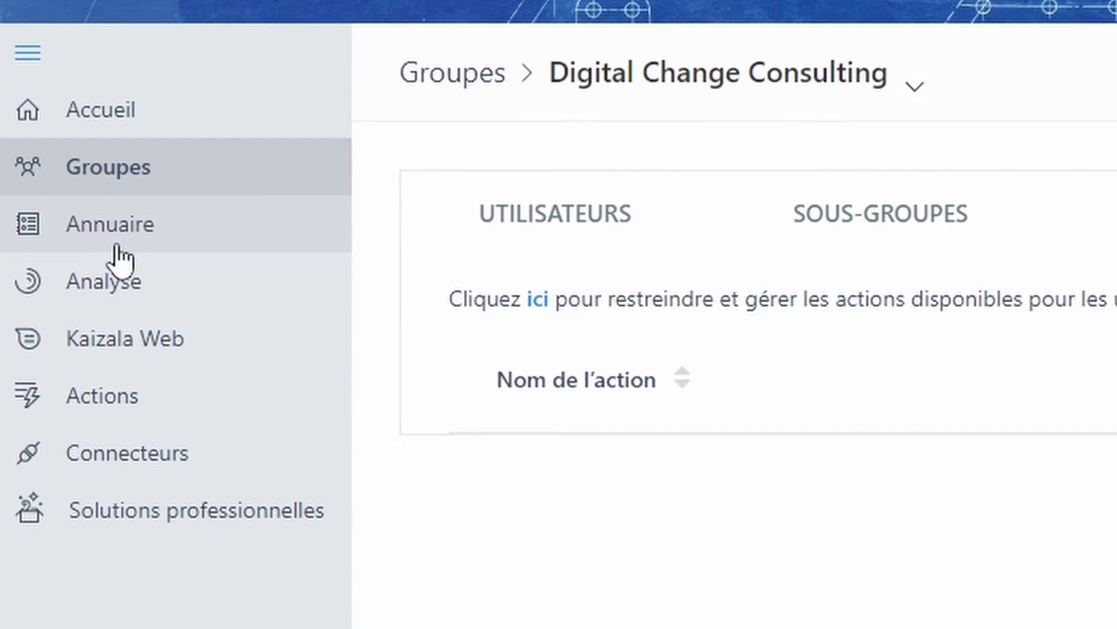
# Visit the Analyse page, then launch Kaizala Web in a new tab
pyautogui.click(118, 247)
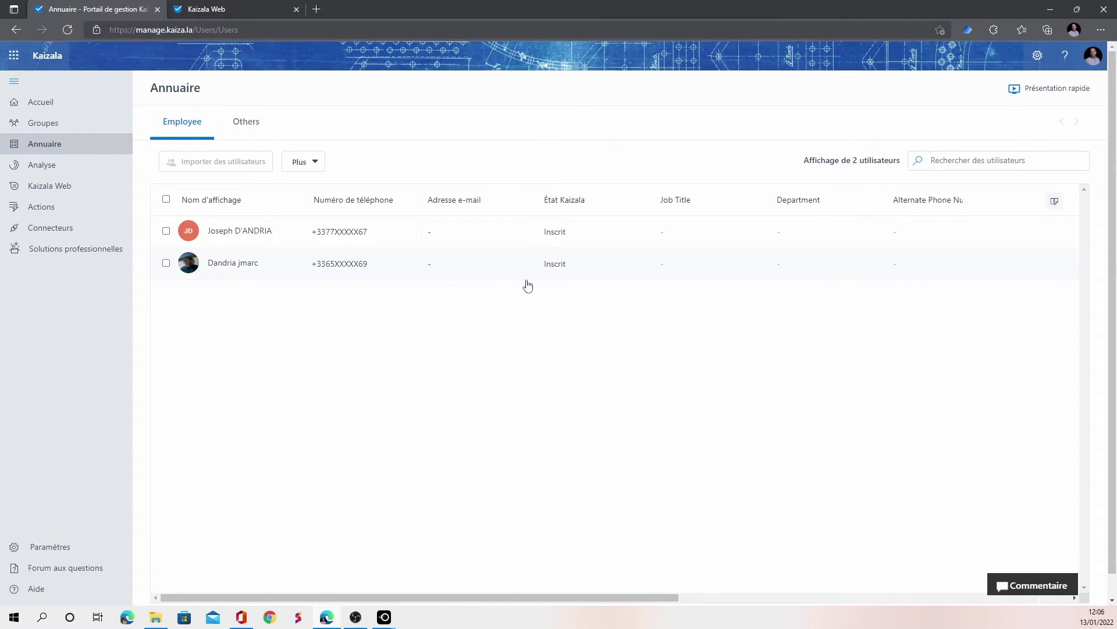
pyautogui.click(44, 167)
pyautogui.click(43, 186)
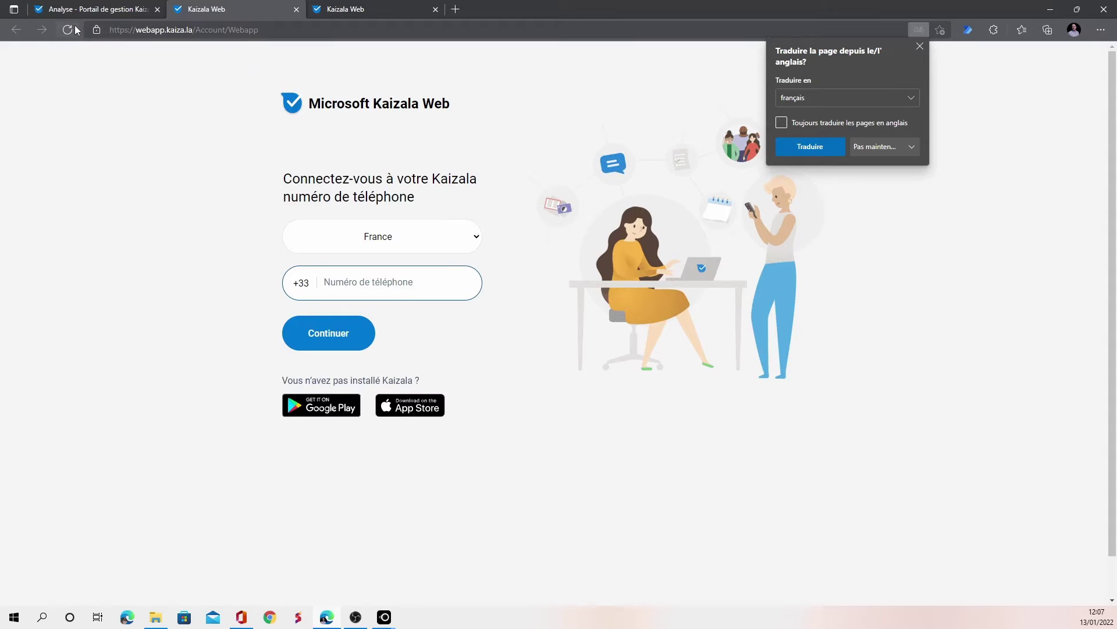
# Sign in to Kaizala Web by entering the pairing code from the phone
pyautogui.click(375, 295)
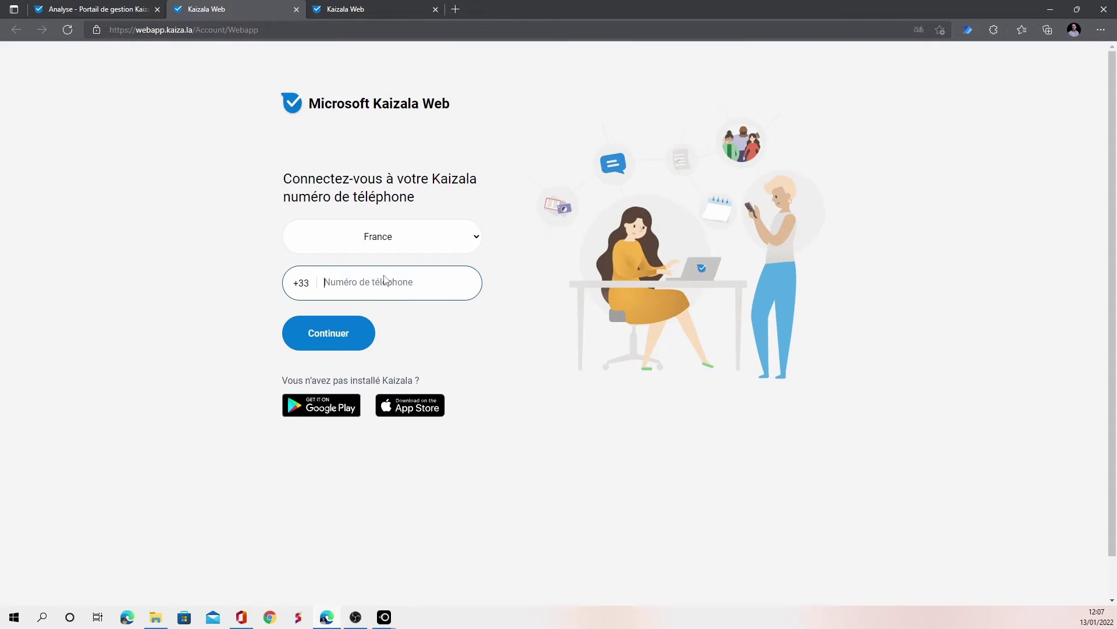
pyautogui.click(96, 11)
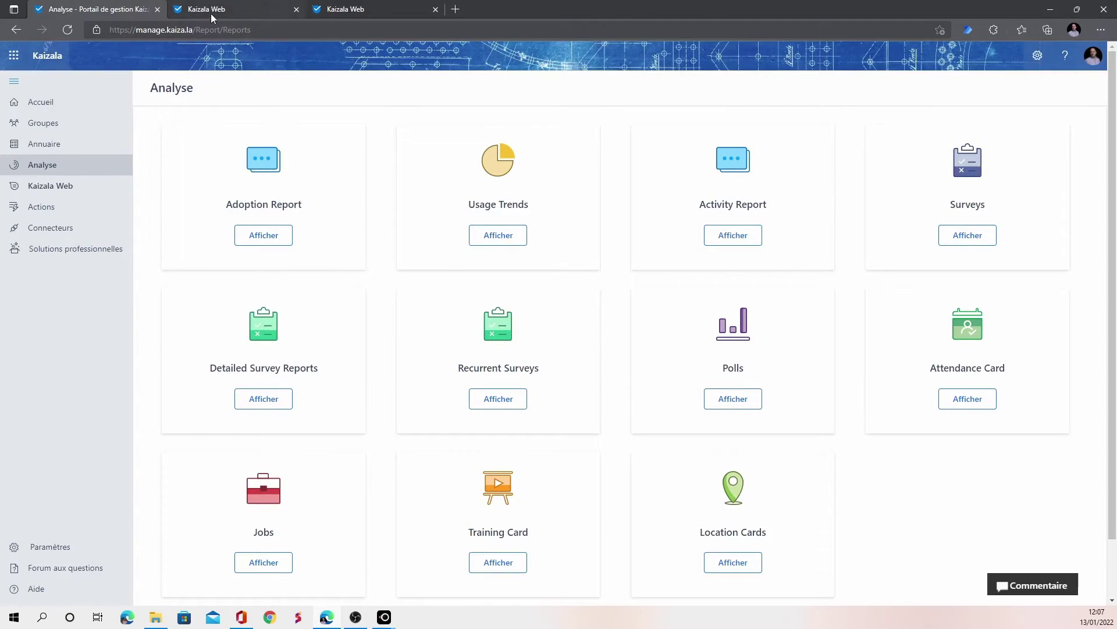
pyautogui.click(204, 12)
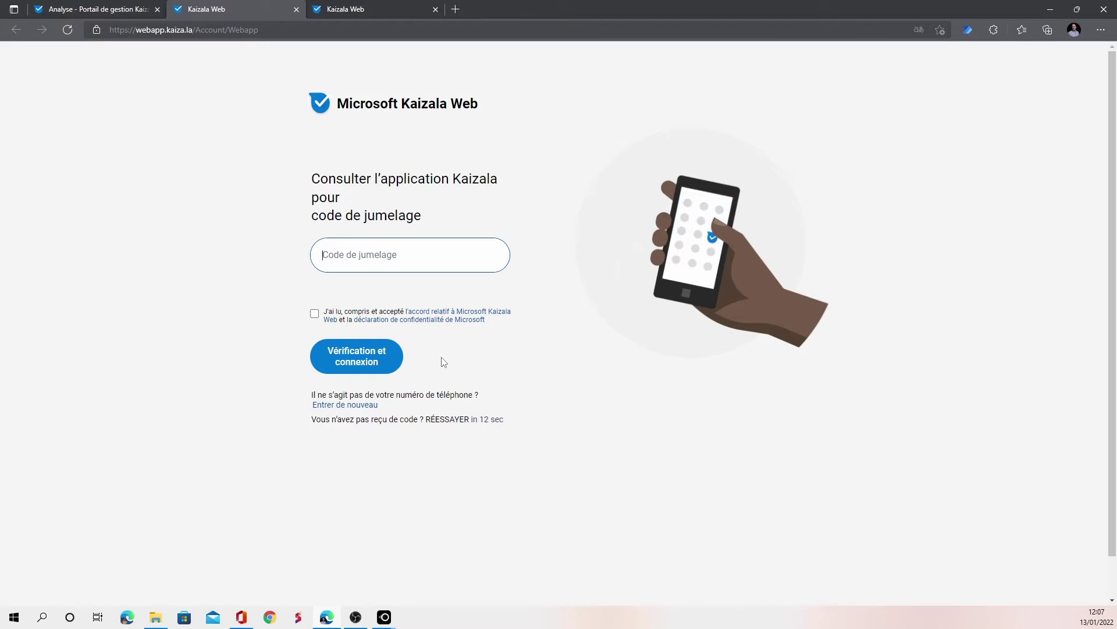
pyautogui.write('1234')
pyautogui.click(376, 363)
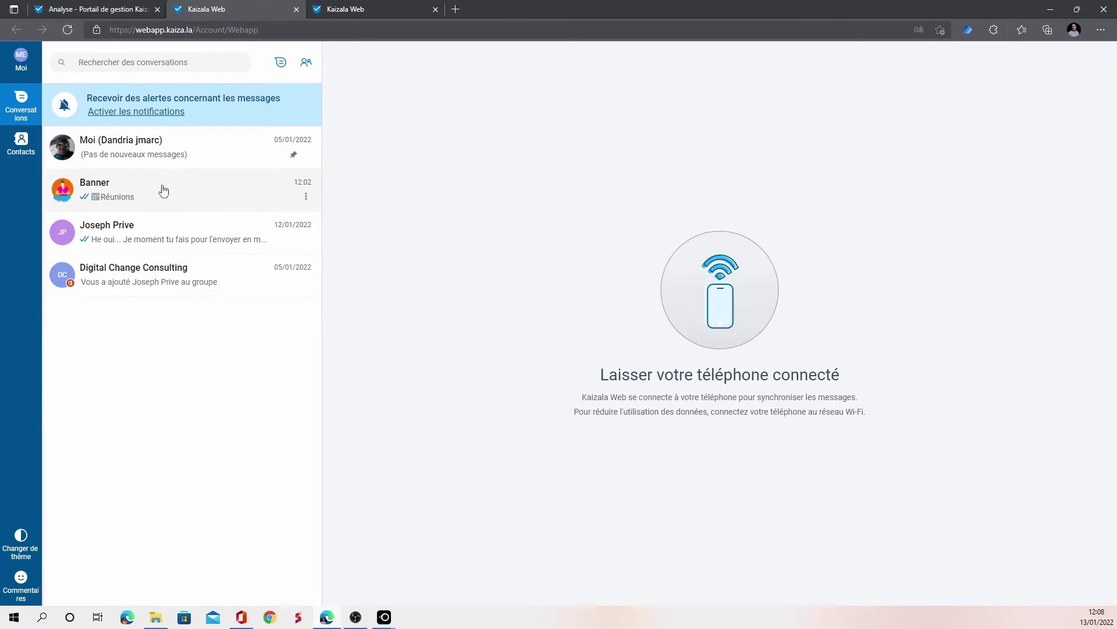
# Send 'Il est l'heure de partir' in the Banner chat
pyautogui.click(162, 189)
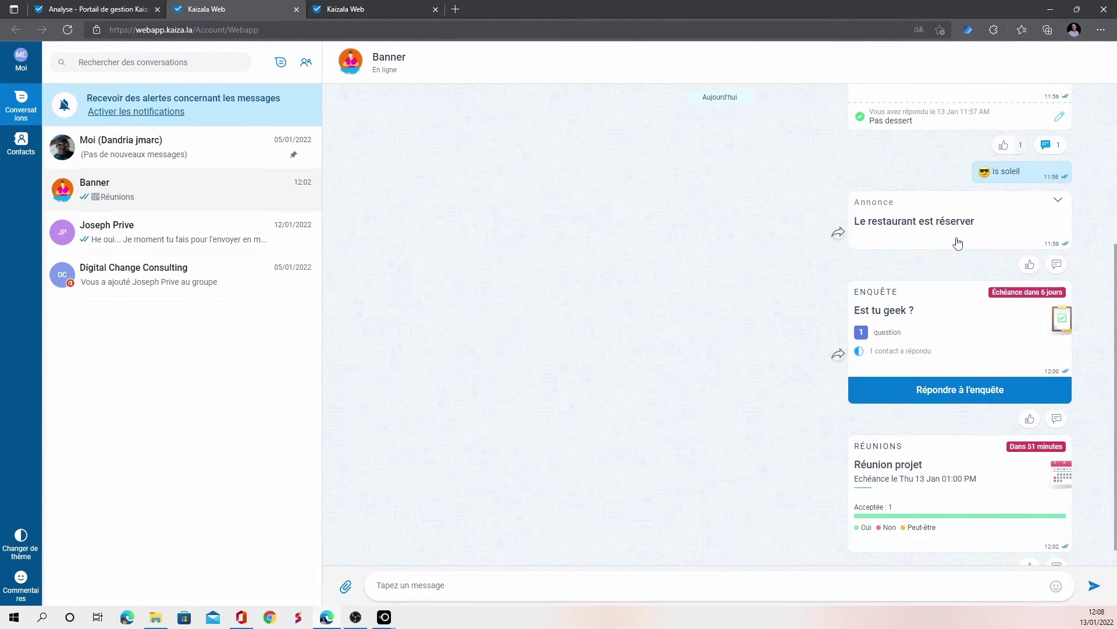
pyautogui.scroll(4, 948, 256)
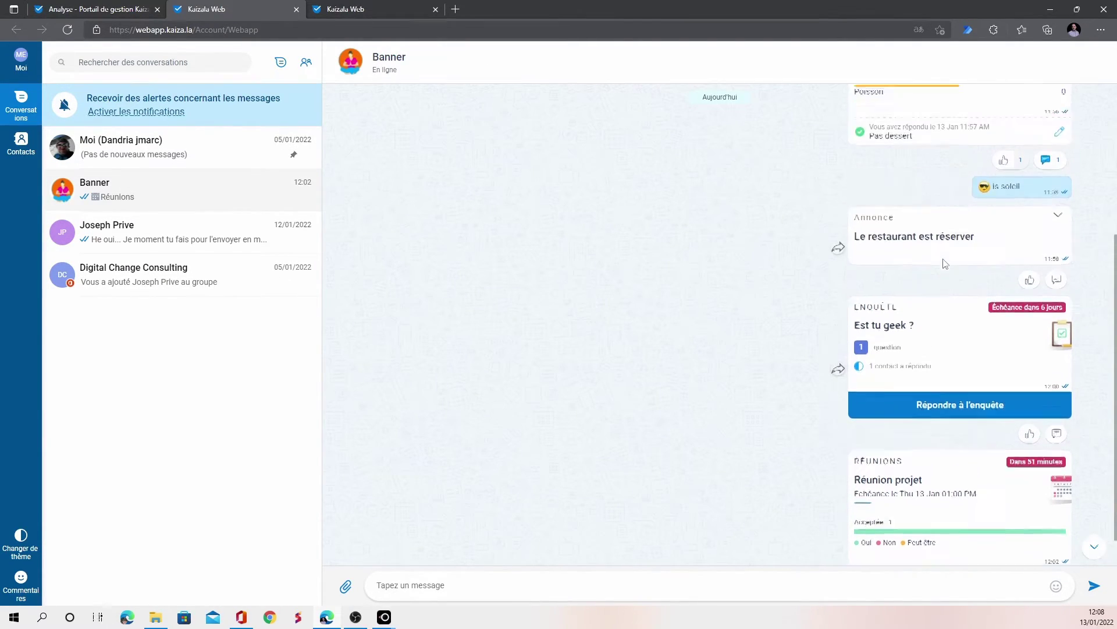
pyautogui.scroll(-5, 944, 264)
pyautogui.click(499, 583)
pyautogui.write("Il est l'heure de partir")
pyautogui.press('Return')
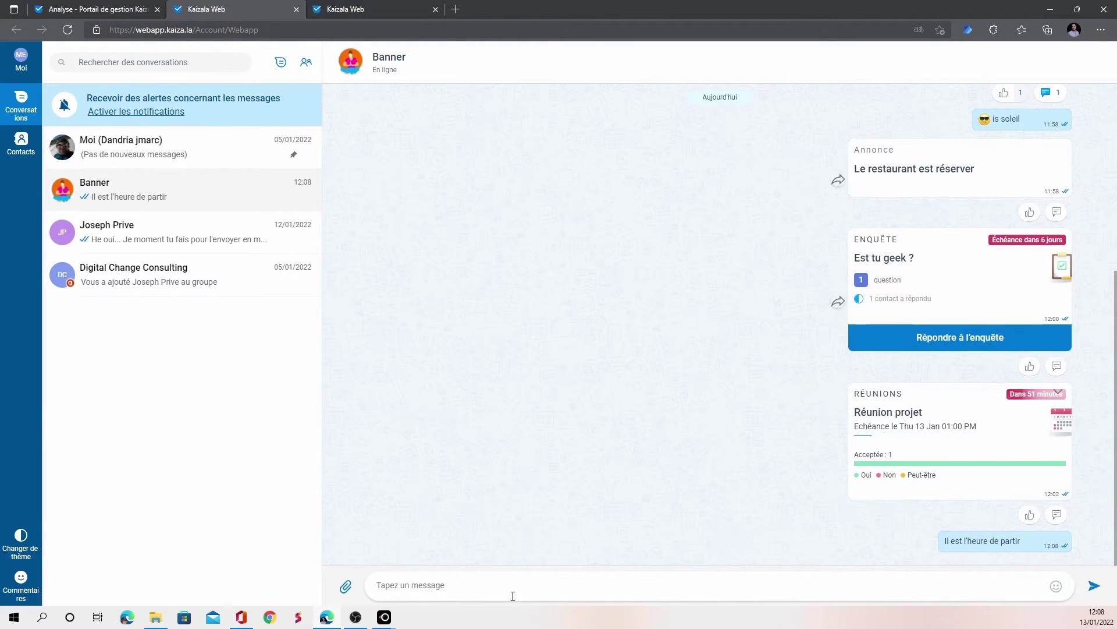
# Start a new Projet for Banner with the description 'Marketing'
pyautogui.click(346, 586)
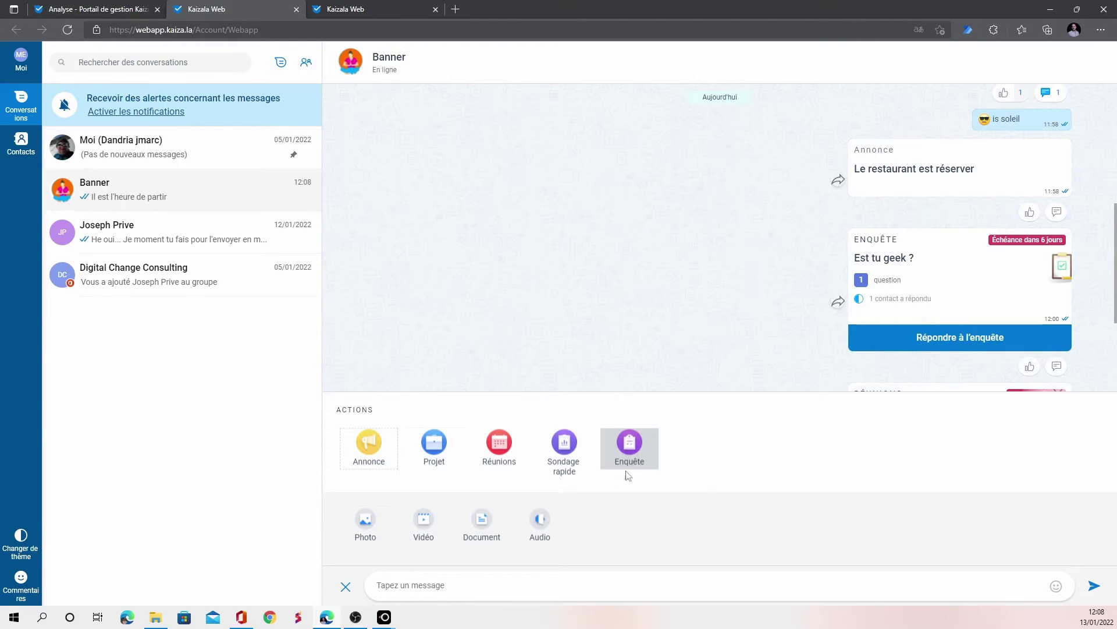
pyautogui.click(439, 452)
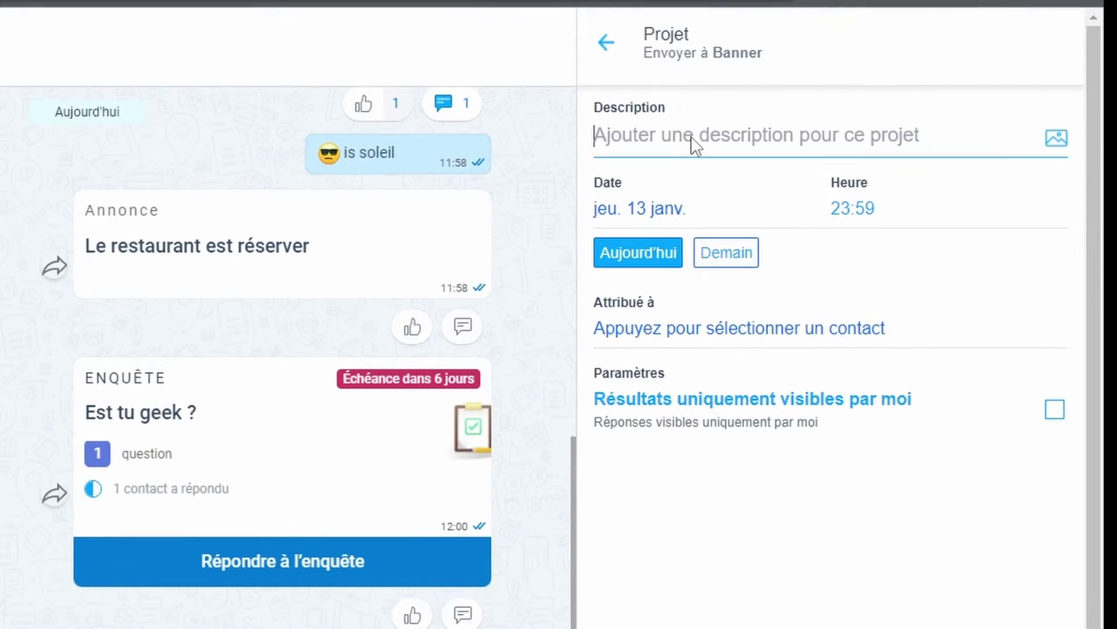
pyautogui.write('Marketing')
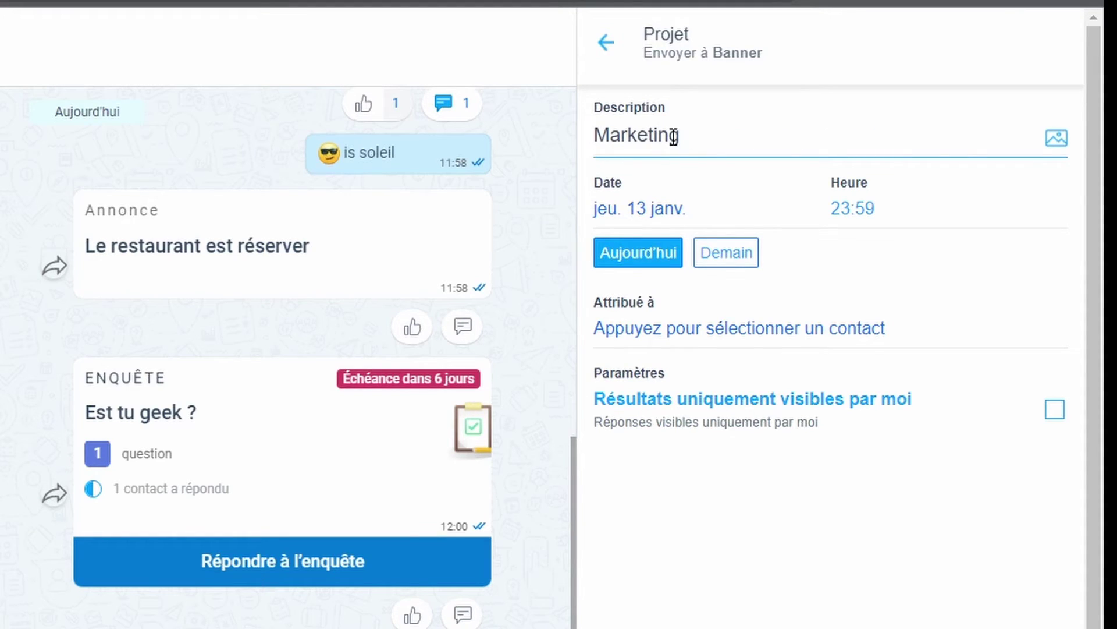
# Post the Marketing project due Demain (Fri 14 Jan), assigned to Banner
pyautogui.click(725, 259)
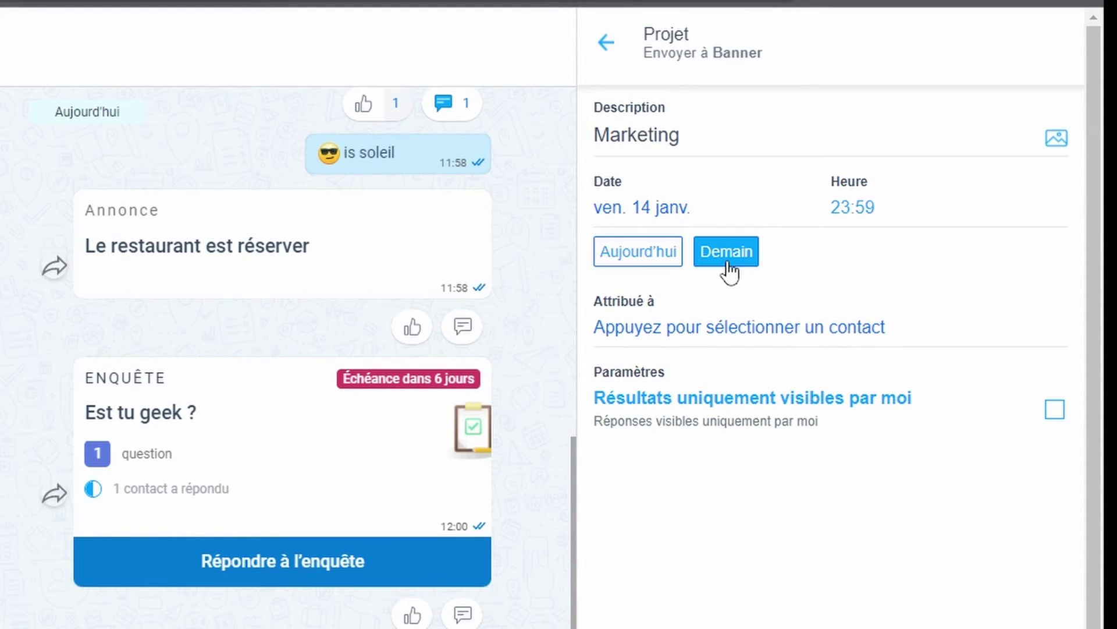
pyautogui.click(770, 342)
pyautogui.click(706, 304)
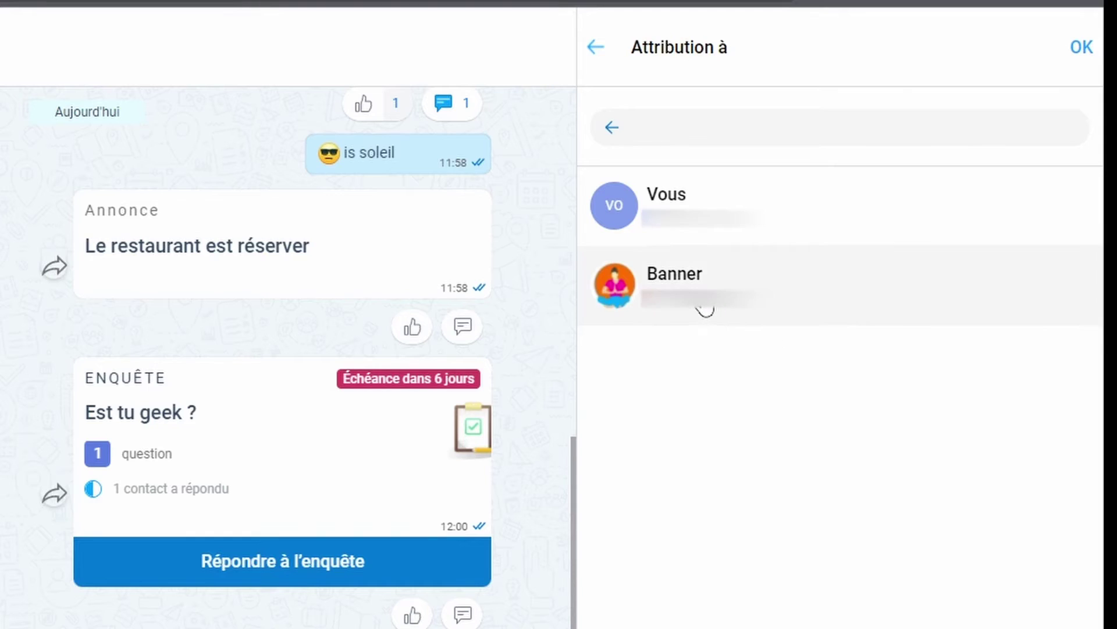
pyautogui.click(1081, 48)
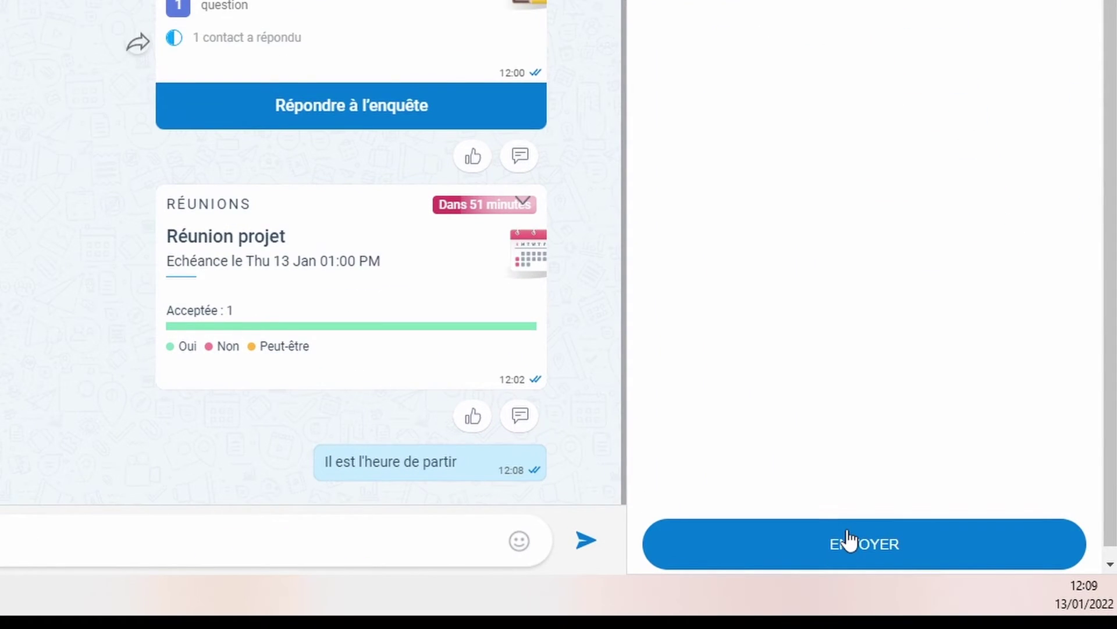
pyautogui.click(849, 539)
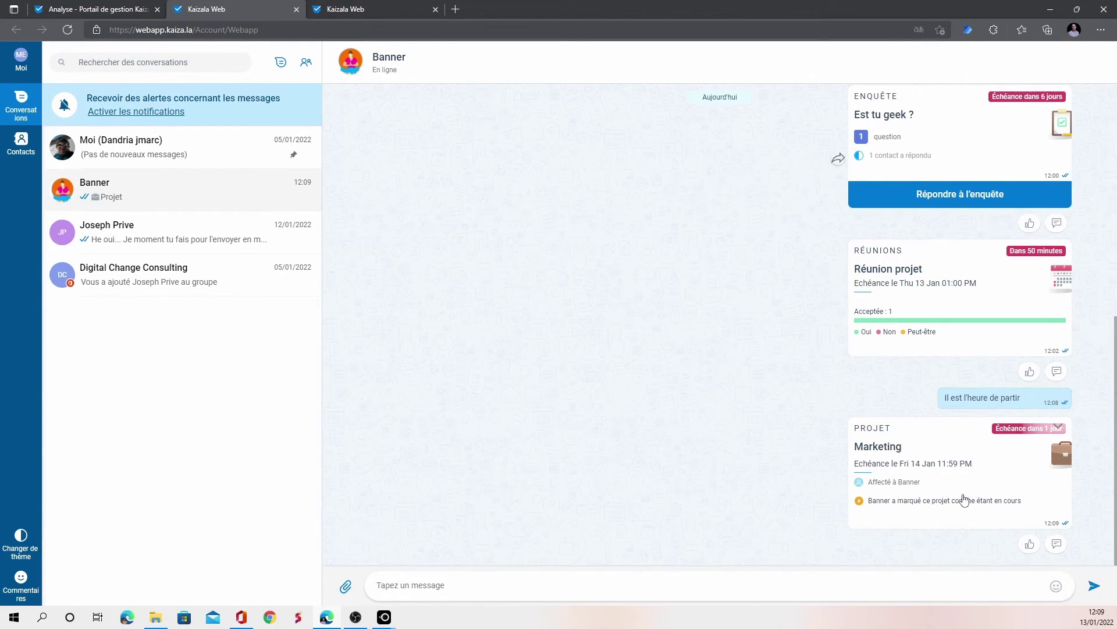
# Like the Marketing project from its details panel, after the comment feature shows coming soon
pyautogui.click(989, 505)
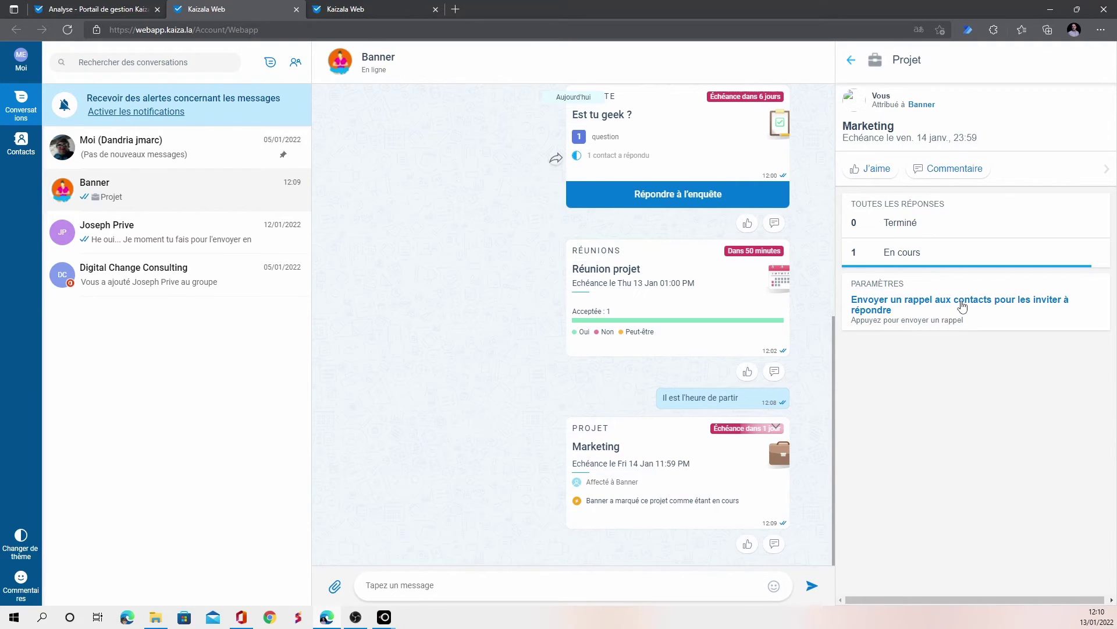
pyautogui.click(958, 168)
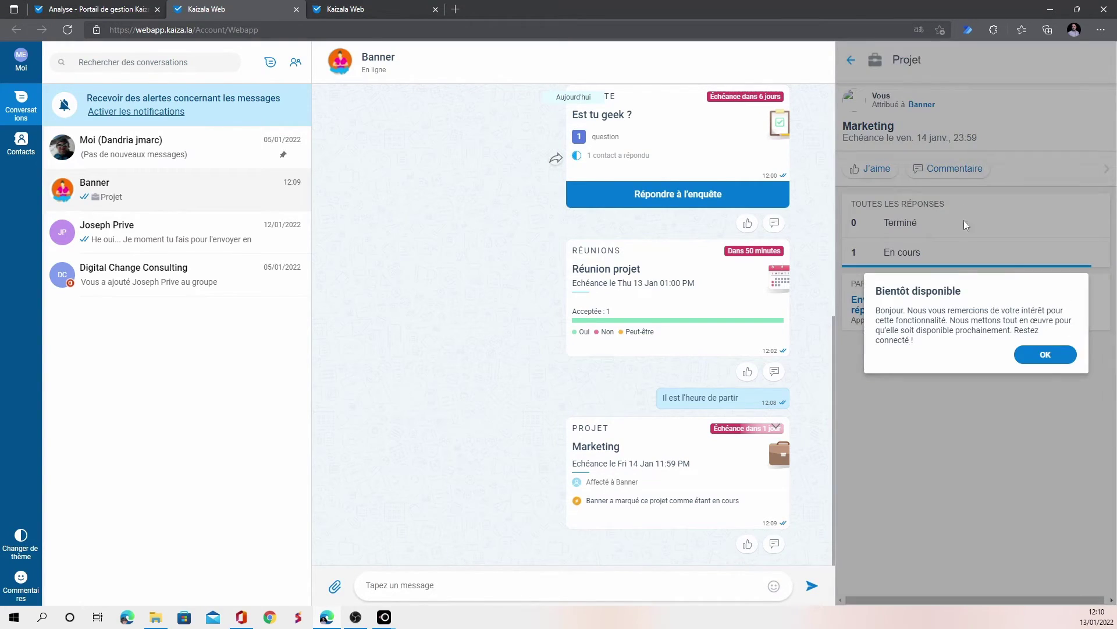
pyautogui.click(1037, 354)
pyautogui.click(864, 170)
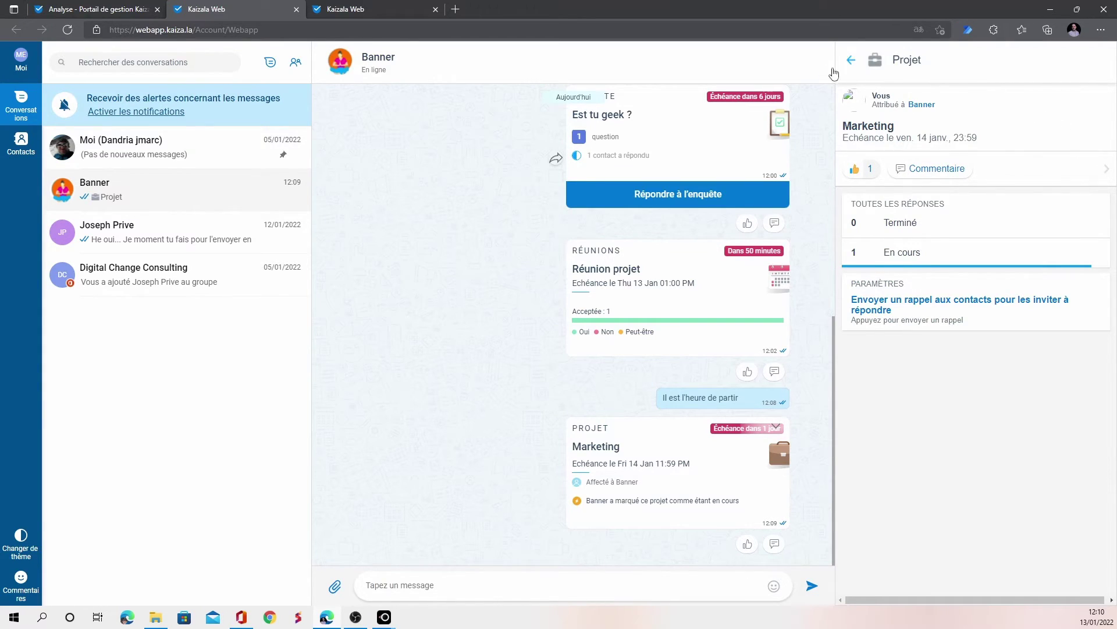
pyautogui.click(851, 60)
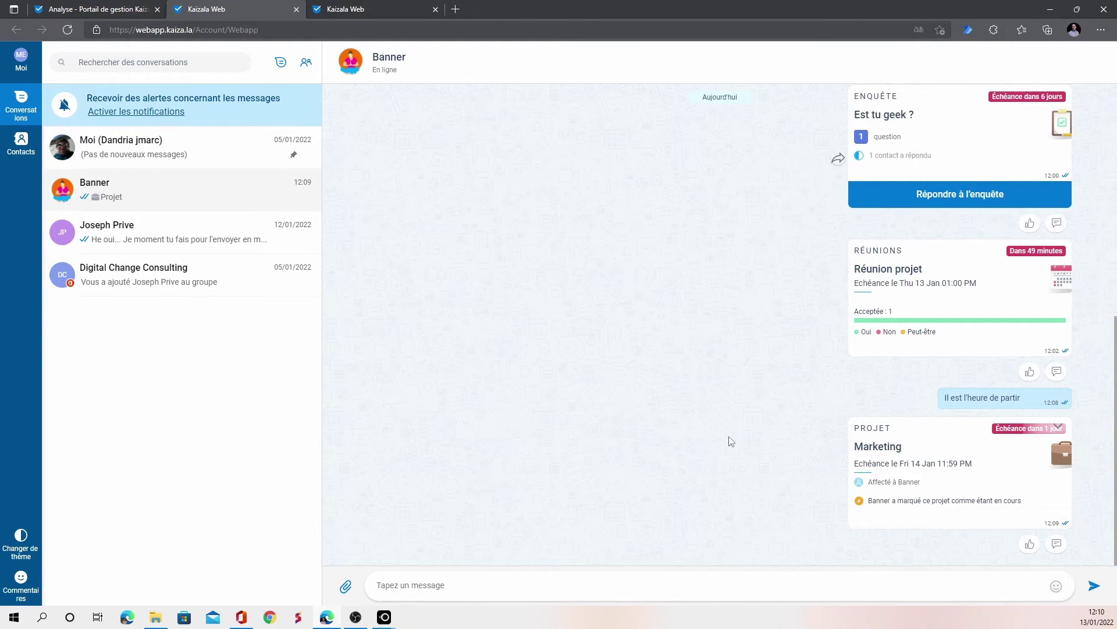
# Look through the posting choices, then switch Kaizala Web to the dark theme
pyautogui.click(779, 600)
pyautogui.click(347, 587)
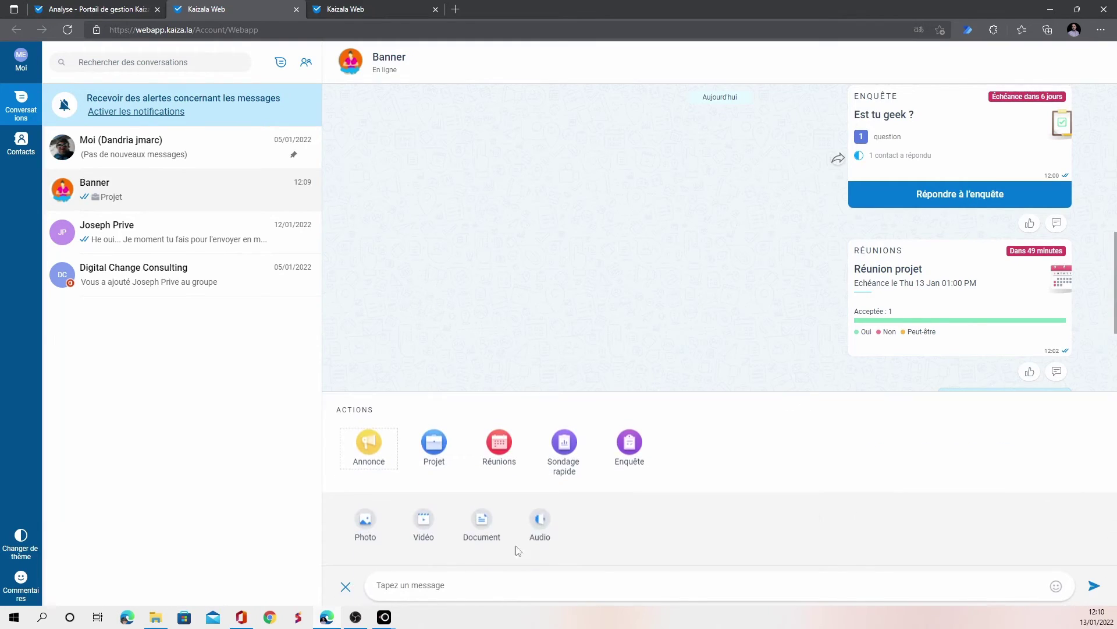
pyautogui.click(652, 538)
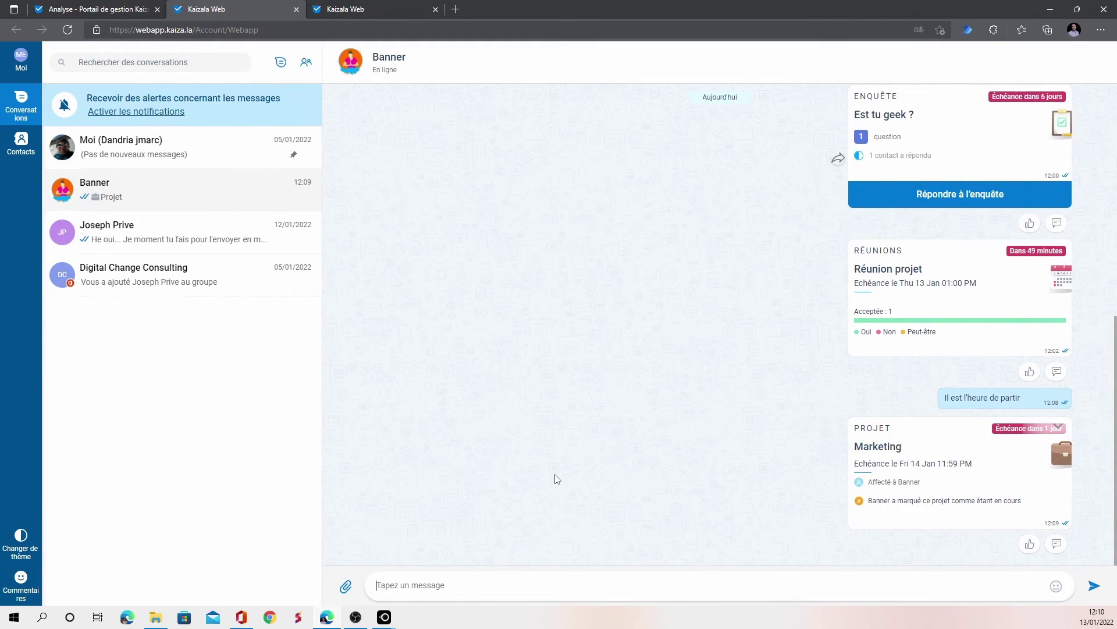
pyautogui.click(346, 587)
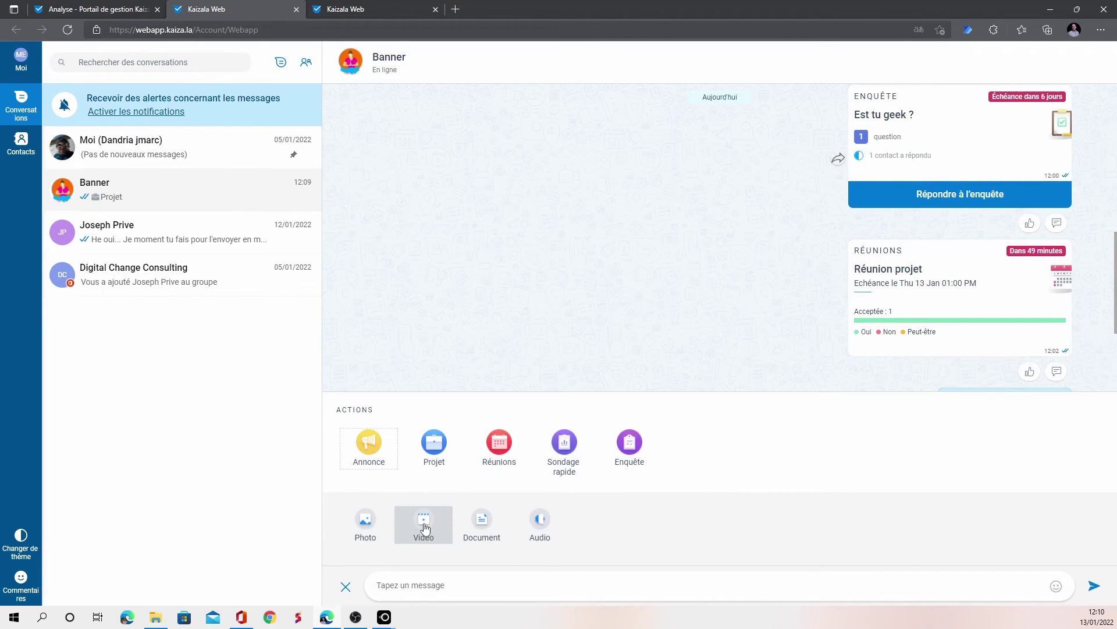
pyautogui.click(22, 142)
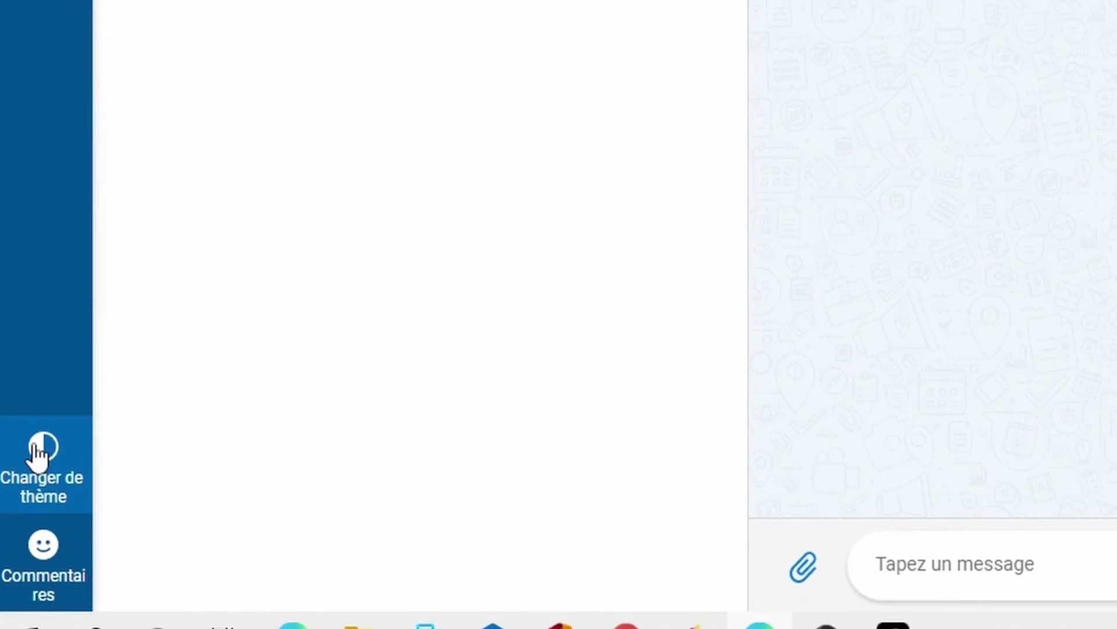
pyautogui.click(20, 538)
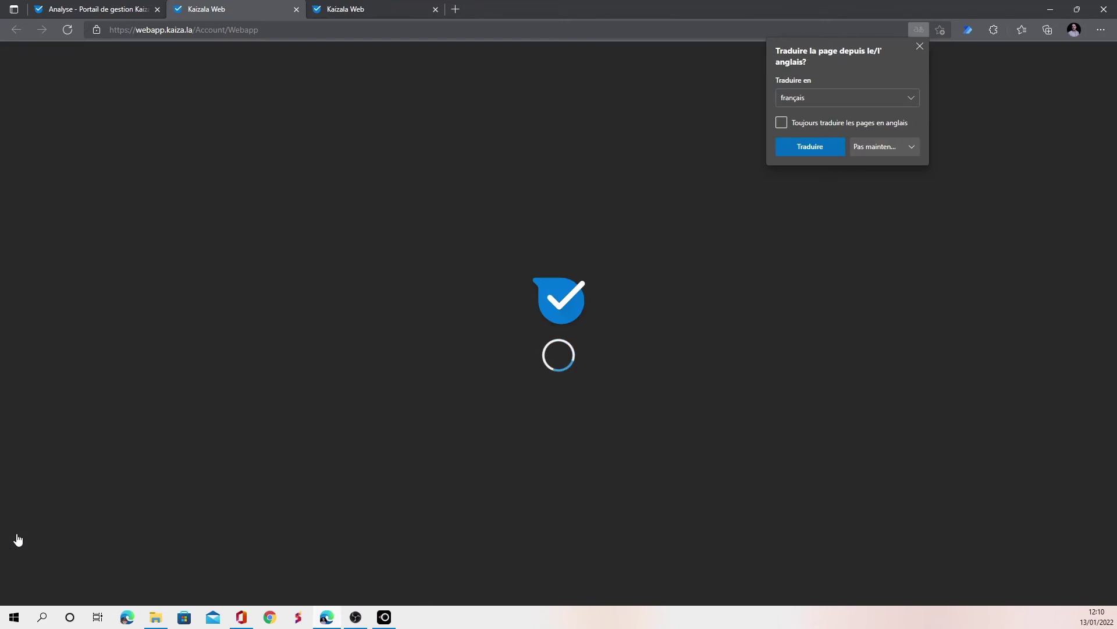
# Decline page translation, glance at the Commentaires form, then view the Moi profile
pyautogui.click(910, 145)
pyautogui.click(173, 308)
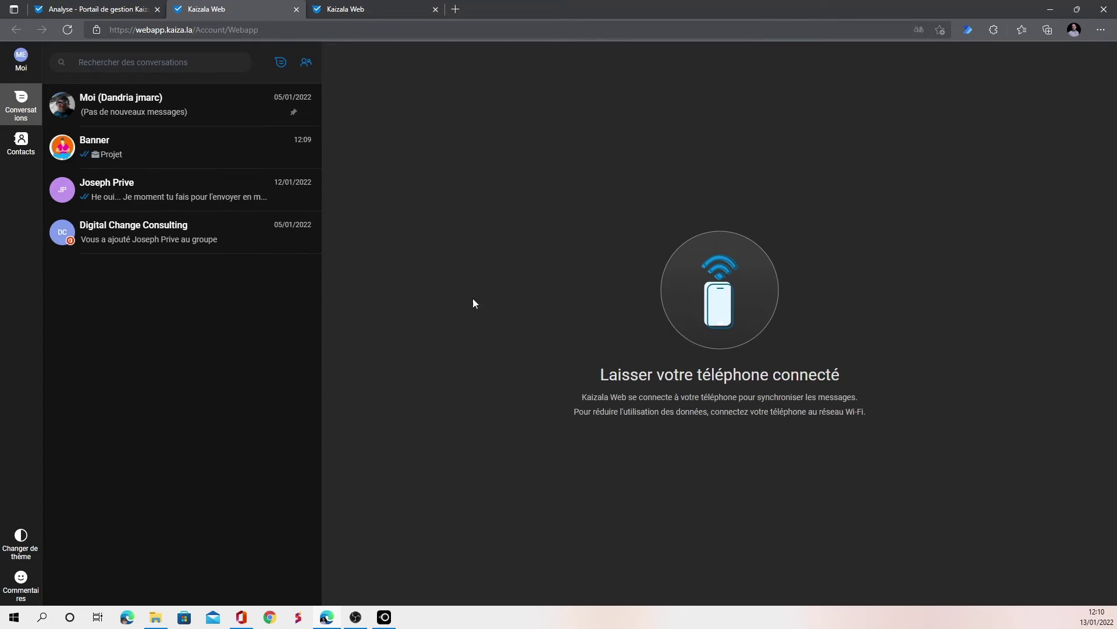
pyautogui.click(20, 579)
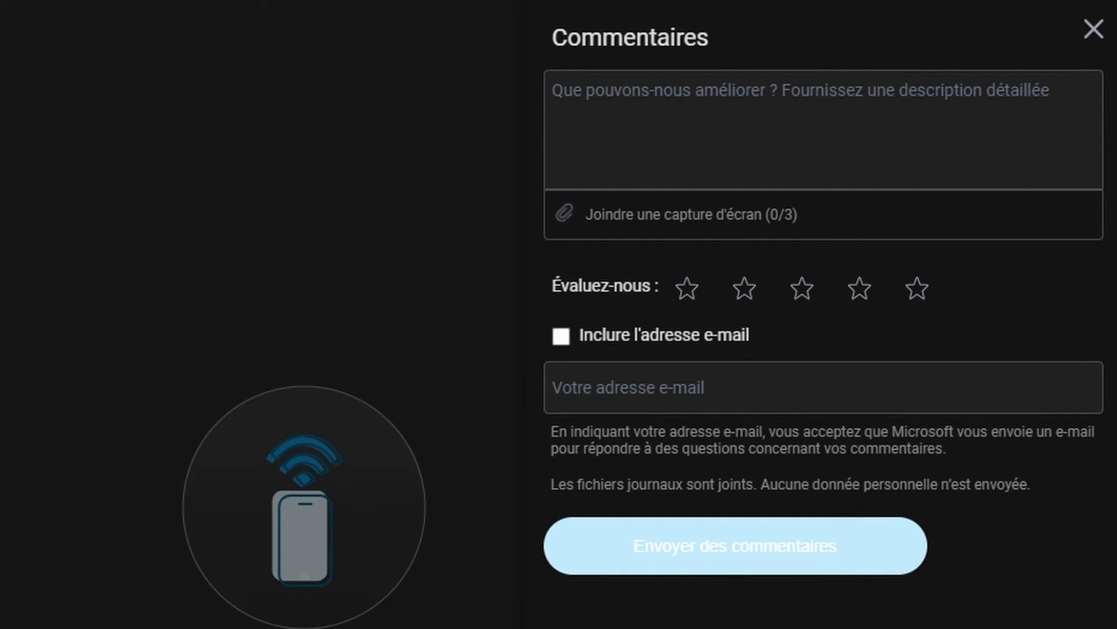
pyautogui.click(1094, 29)
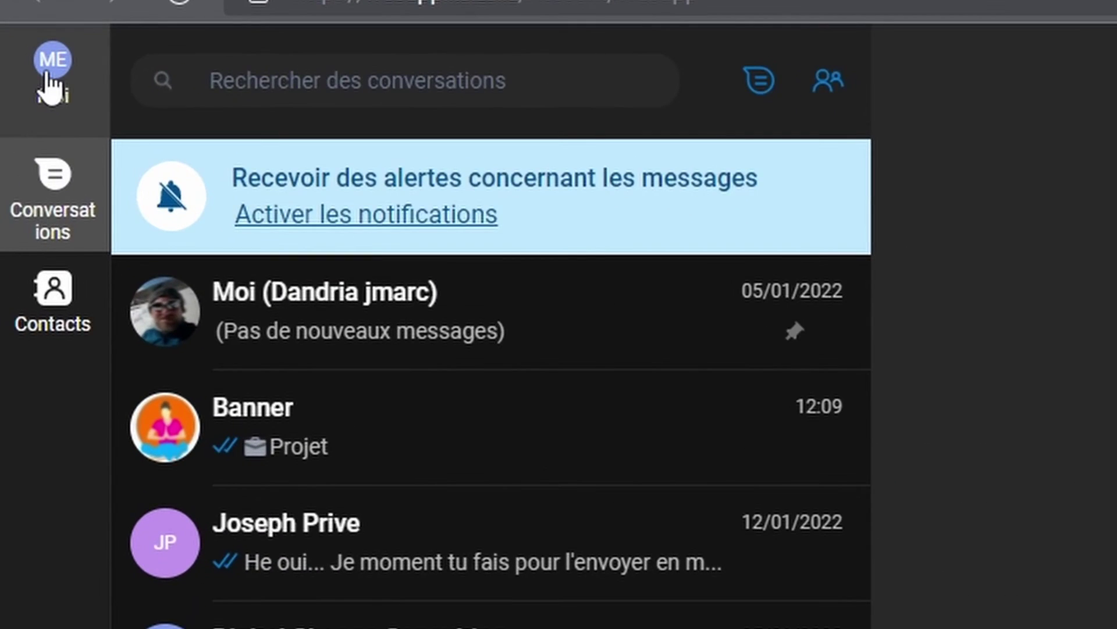
pyautogui.click(41, 68)
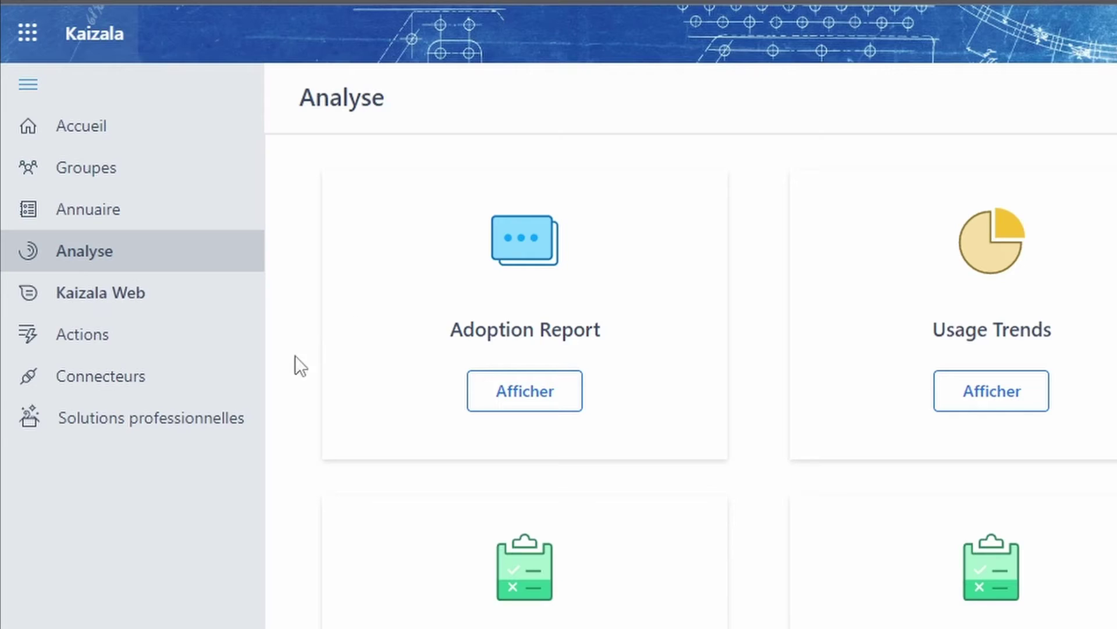
# Discover suggested actions for the Administration sector, such as Support technique
pyautogui.click(120, 339)
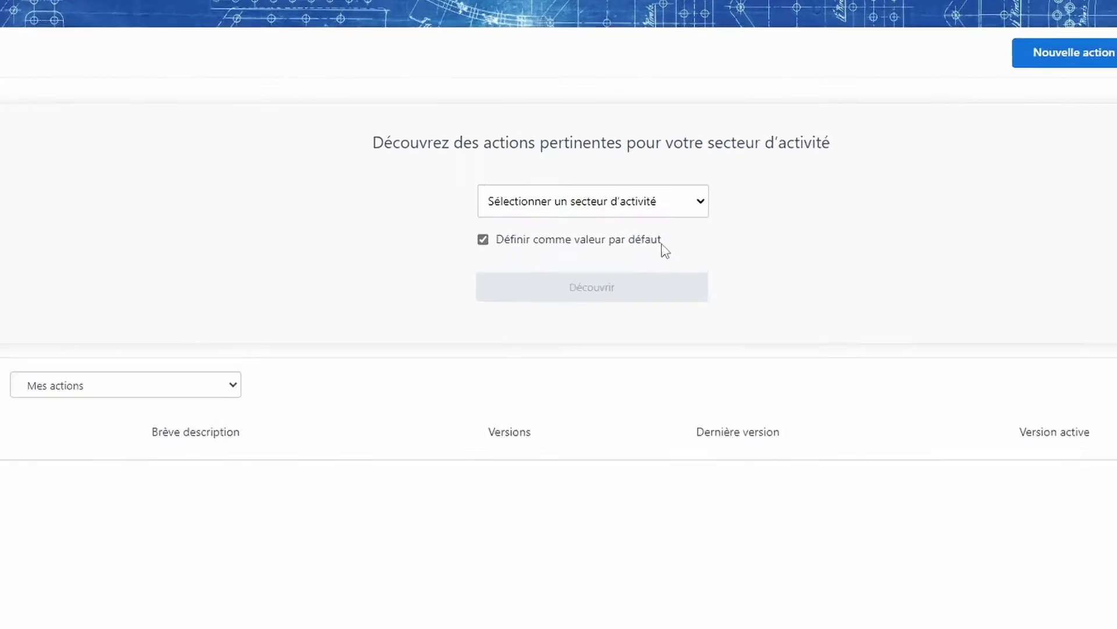
pyautogui.click(654, 199)
pyautogui.click(800, 236)
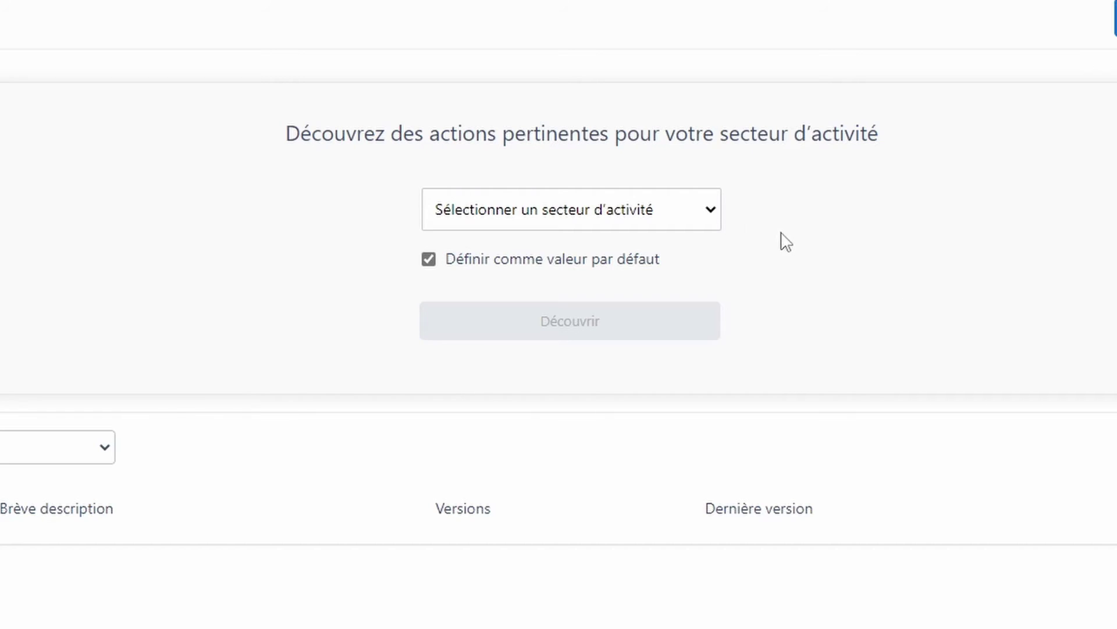
pyautogui.click(705, 216)
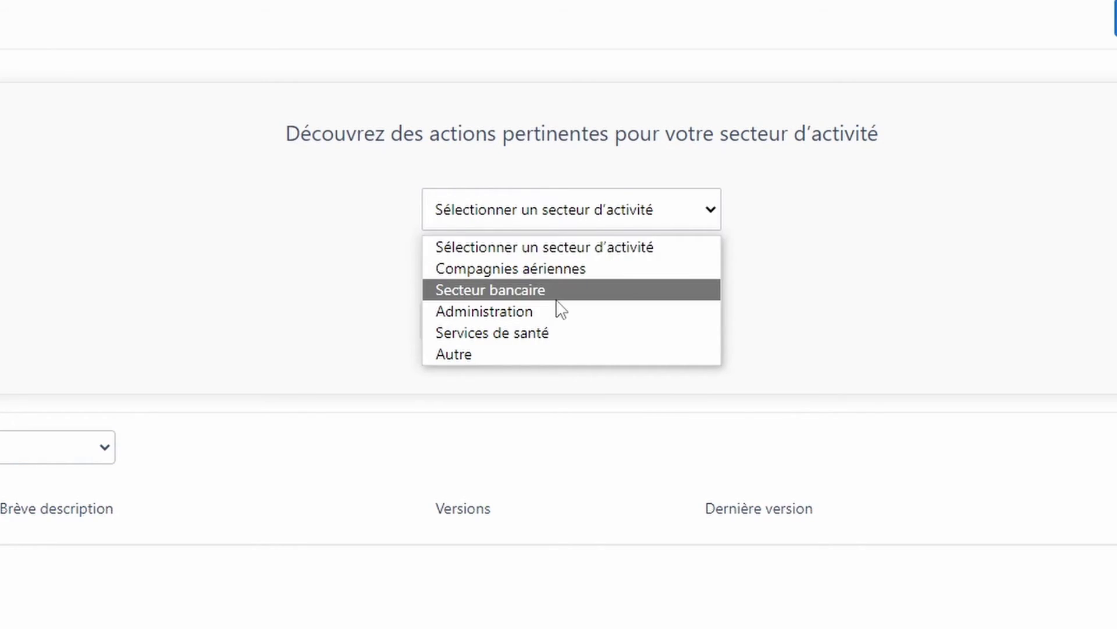
pyautogui.click(551, 316)
pyautogui.click(592, 338)
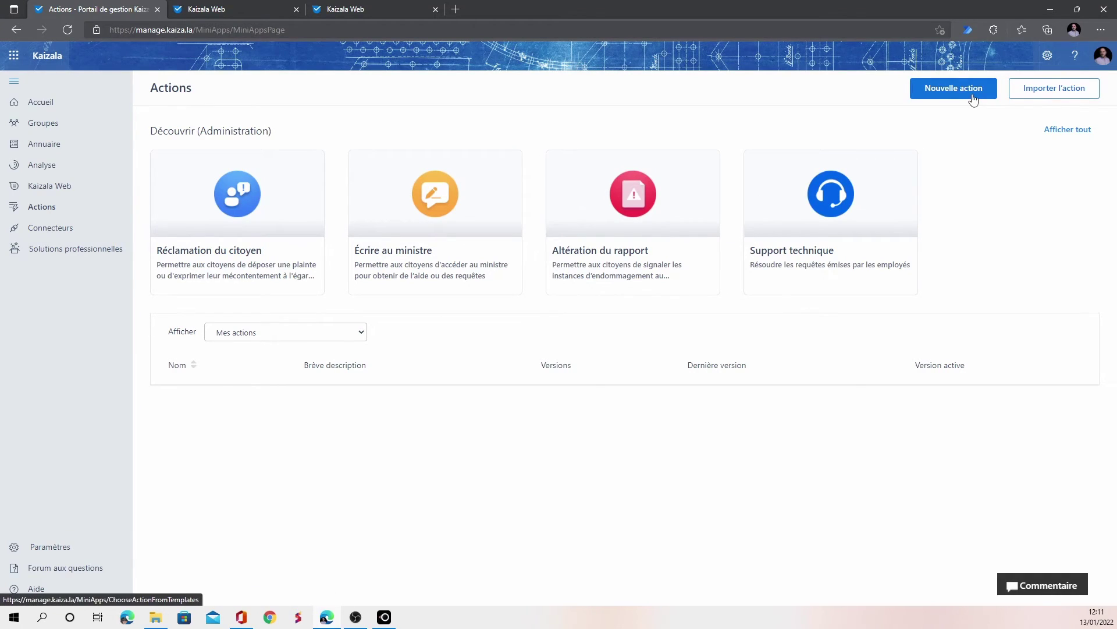
# Toggle the Afficher filter, then begin a Nouvelle action
pyautogui.click(285, 331)
pyautogui.click(245, 359)
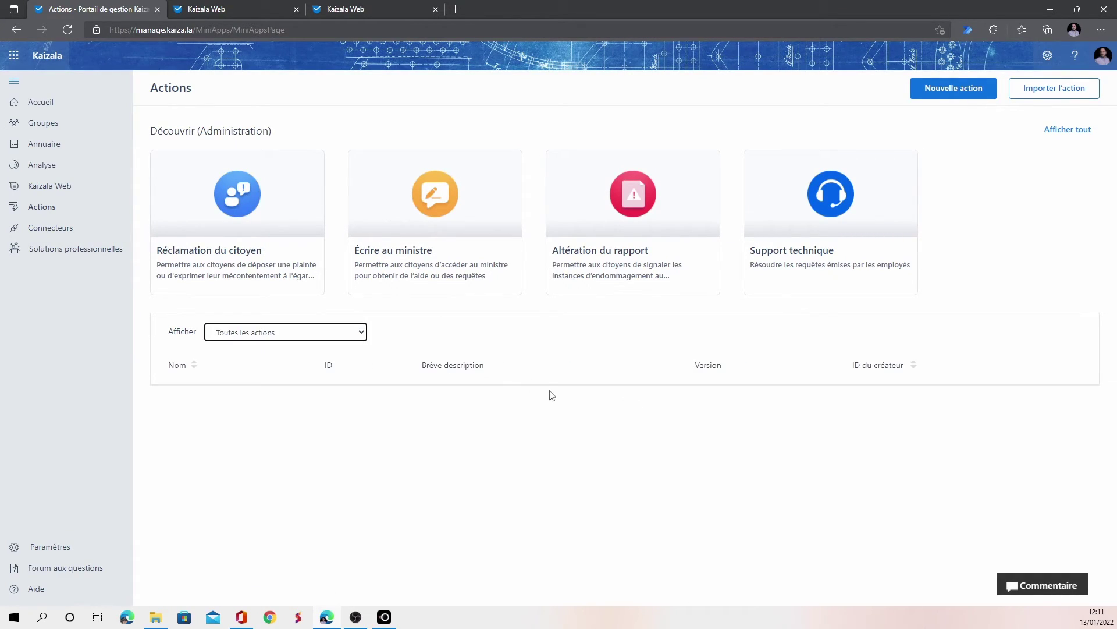
pyautogui.click(42, 207)
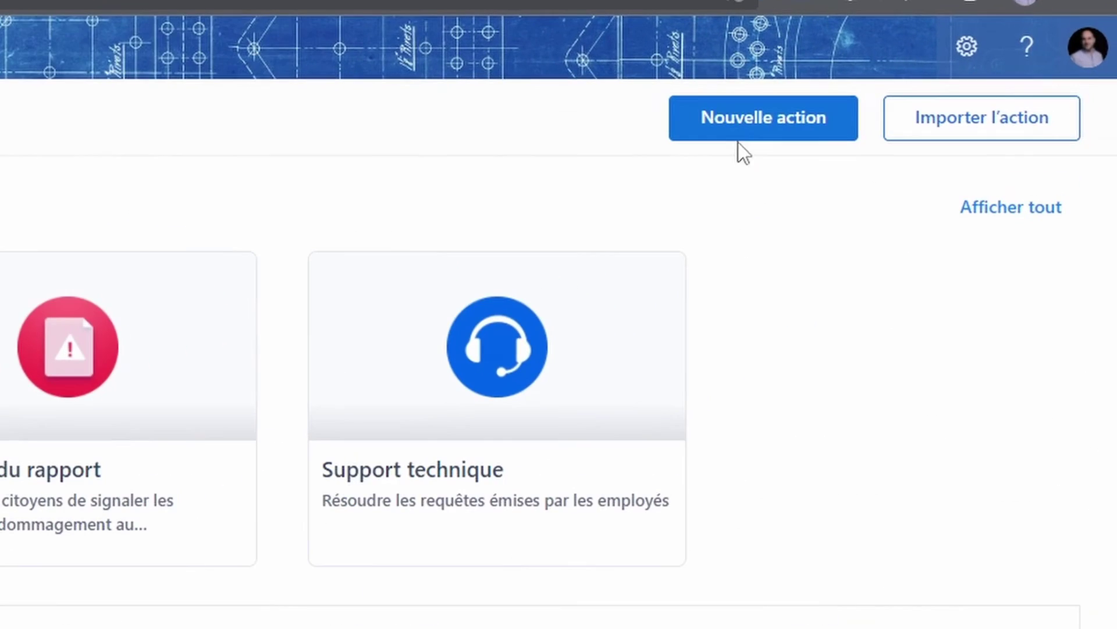
pyautogui.click(731, 119)
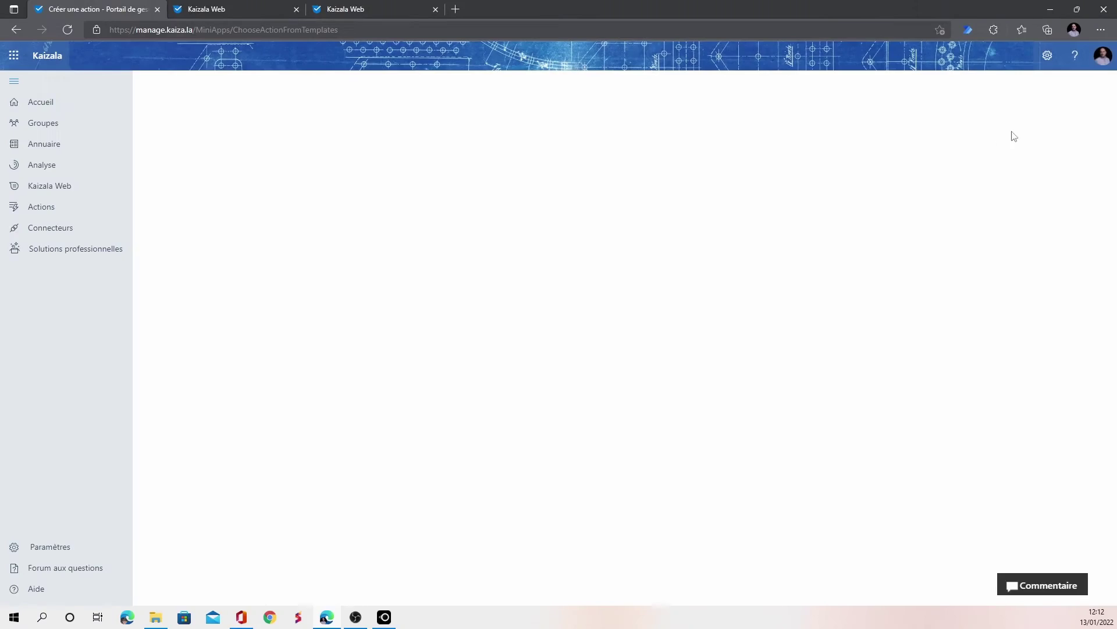
# Browse the action templates and all suggested Administration actions, then go to the empty Connecteurs page
pyautogui.scroll(-3, 661, 312)
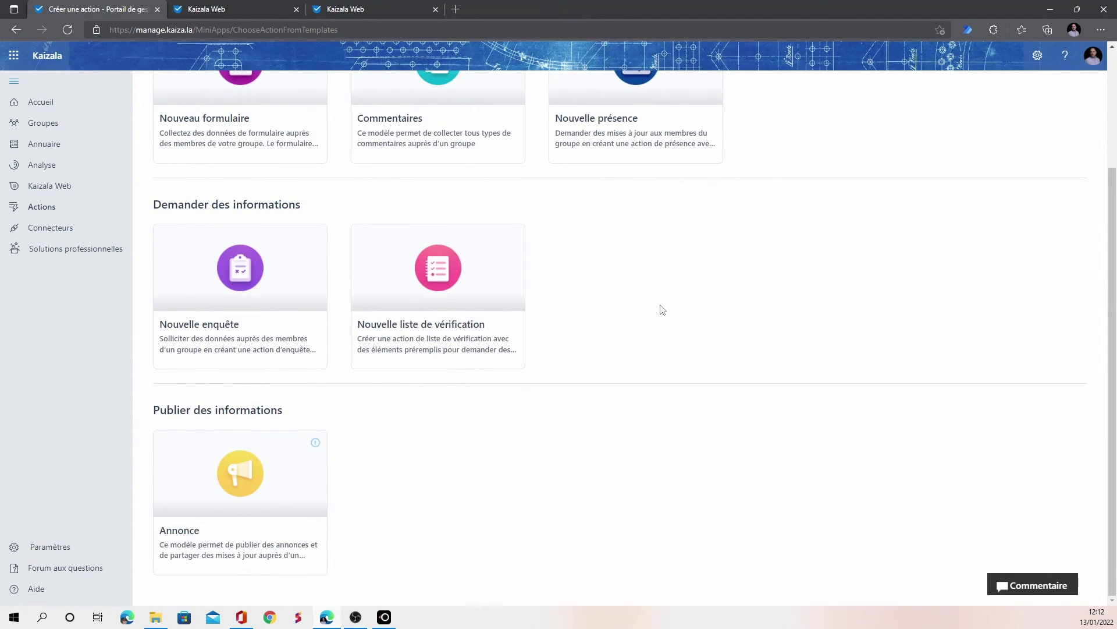
pyautogui.scroll(3, 662, 311)
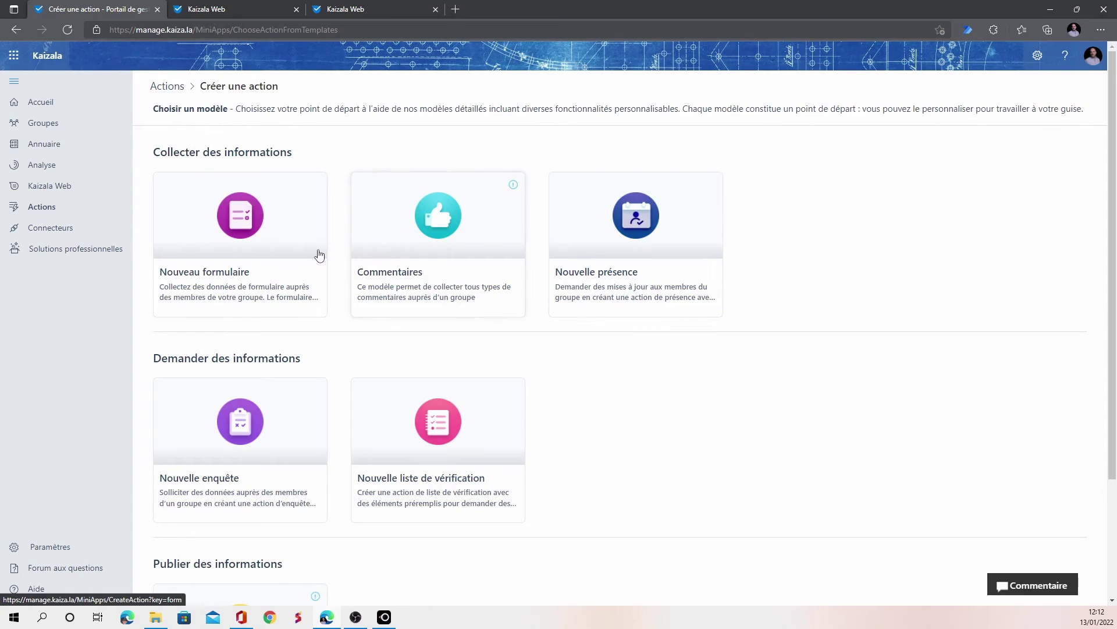
pyautogui.click(159, 86)
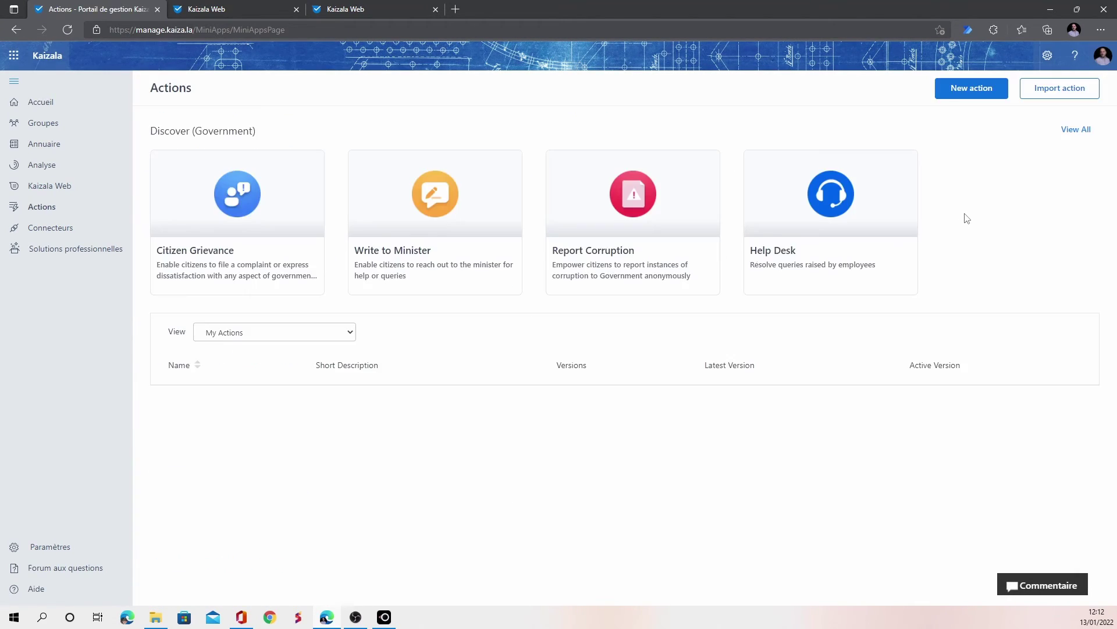
pyautogui.click(1072, 130)
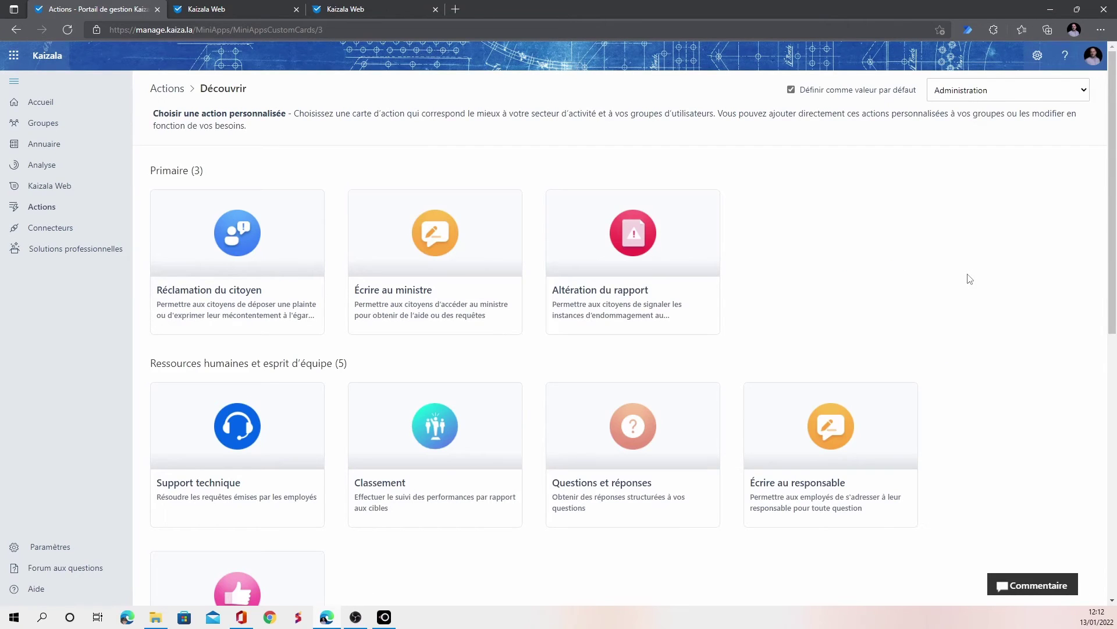
pyautogui.scroll(-9, 970, 279)
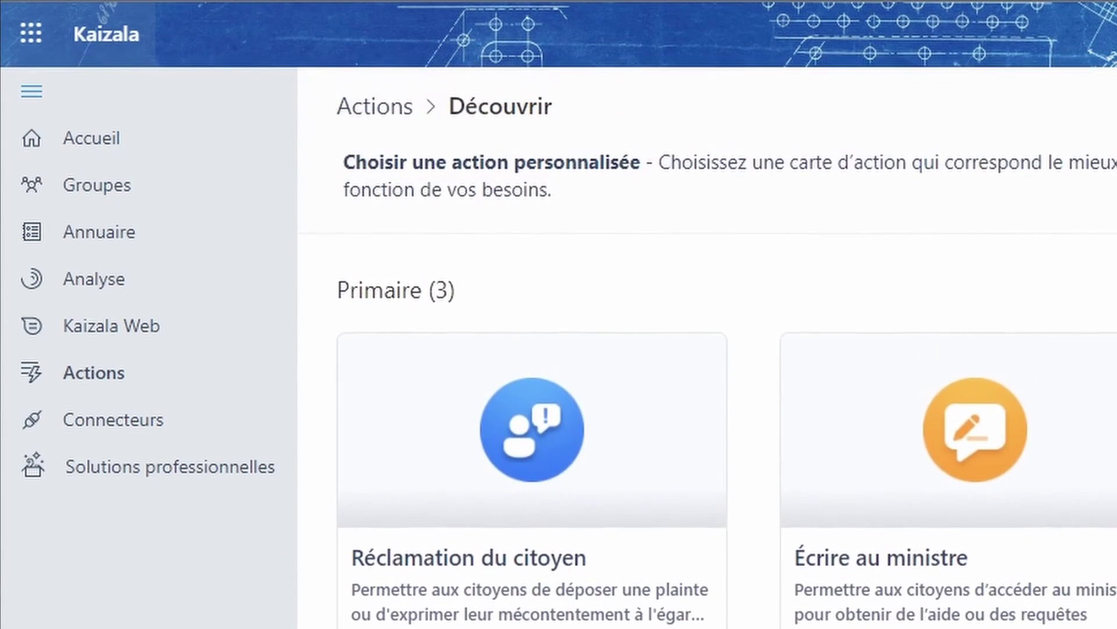
pyautogui.click(82, 428)
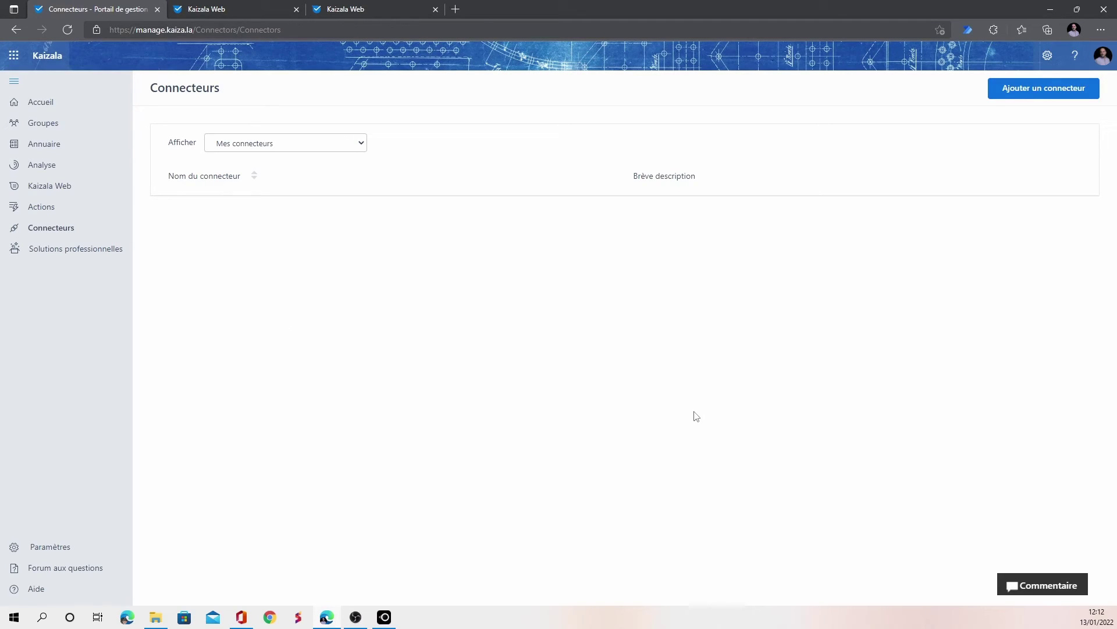
pyautogui.click(306, 150)
pyautogui.click(490, 163)
pyautogui.click(1065, 93)
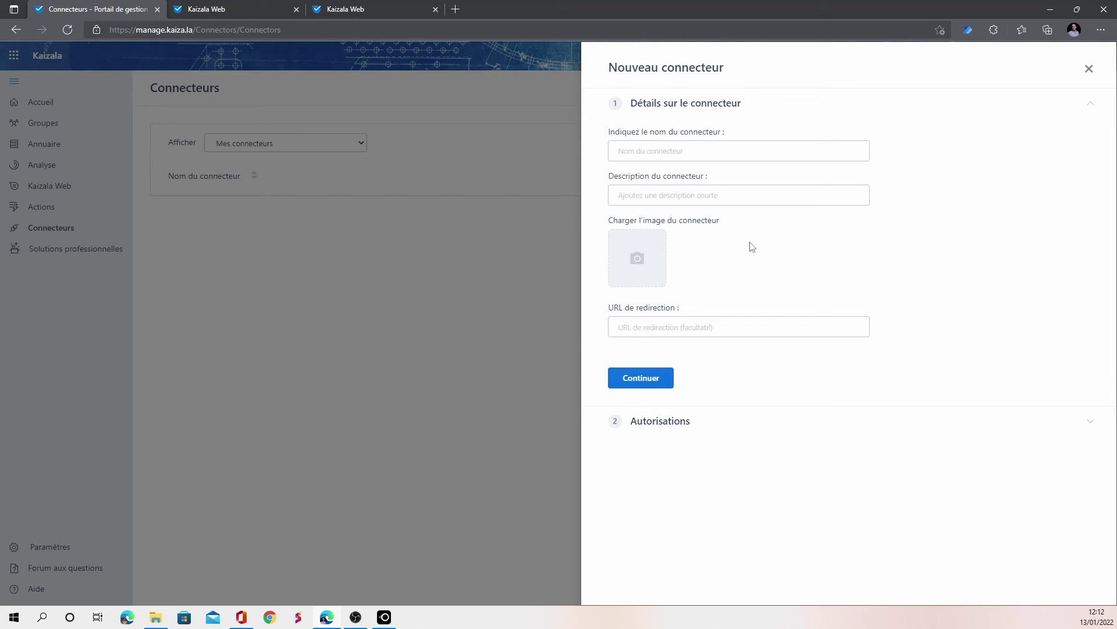
pyautogui.click(665, 145)
pyautogui.click(716, 192)
pyautogui.click(696, 329)
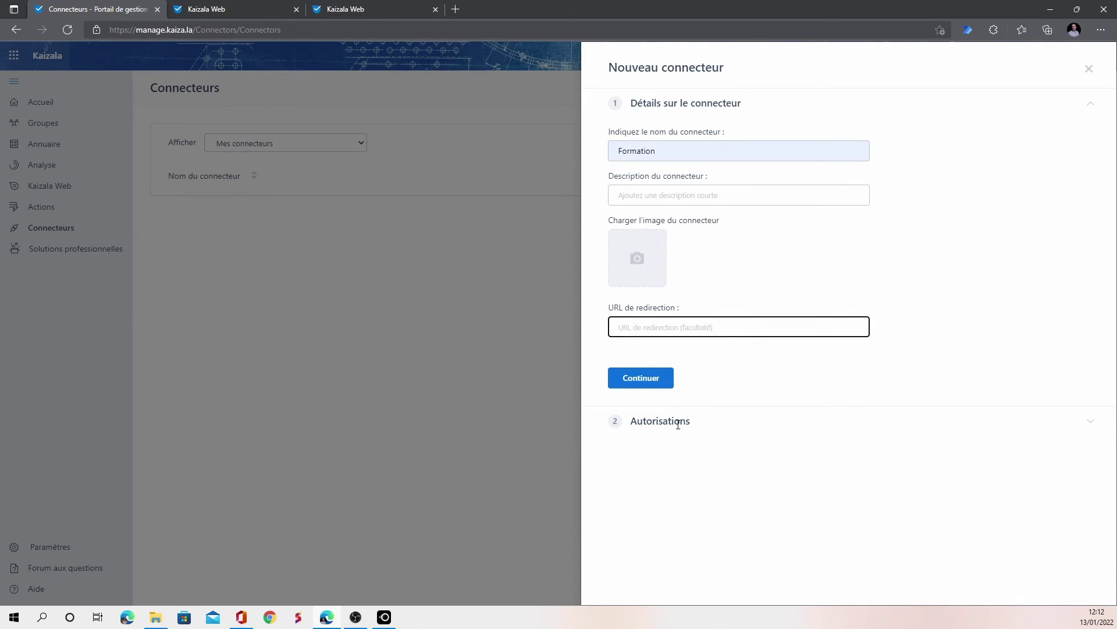
pyautogui.click(733, 440)
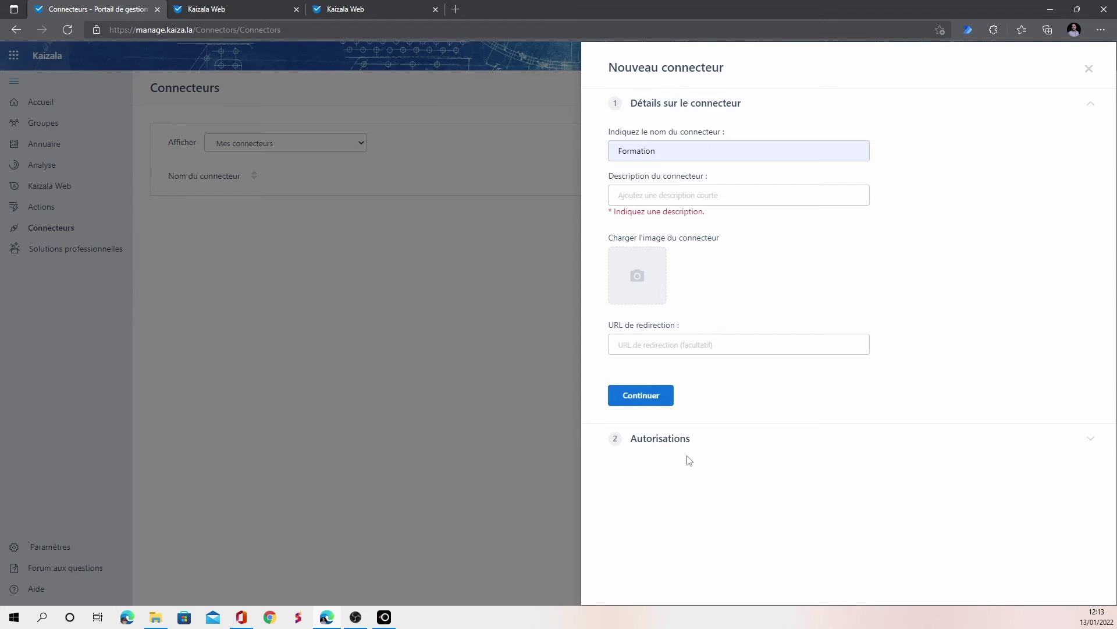
pyautogui.click(1092, 440)
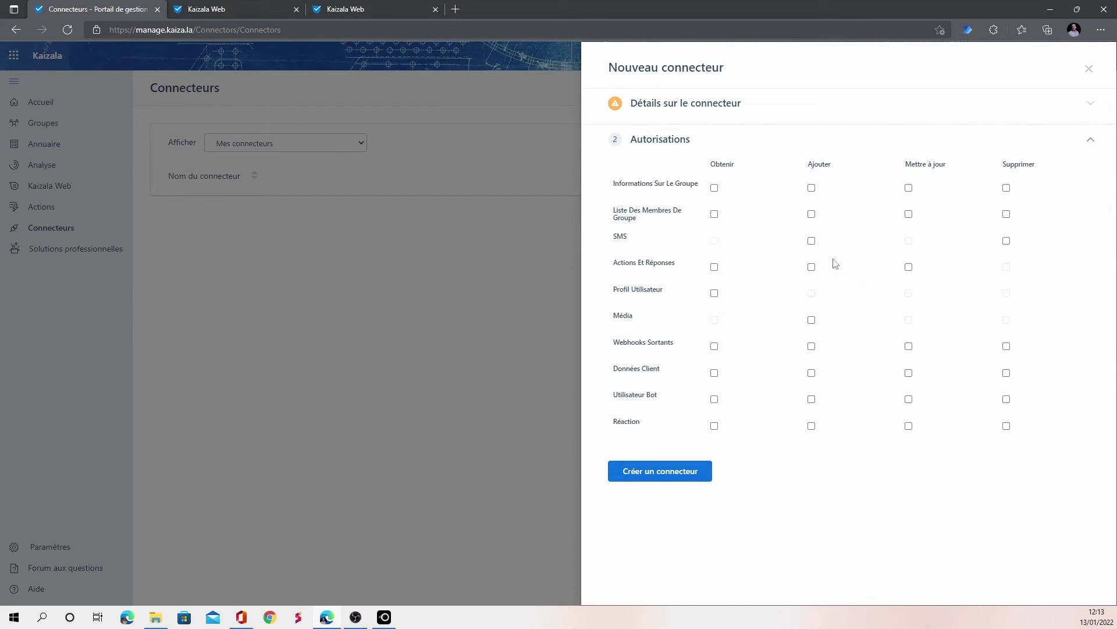
pyautogui.click(812, 241)
pyautogui.rightClick(802, 350)
pyautogui.click(702, 486)
pyautogui.click(678, 480)
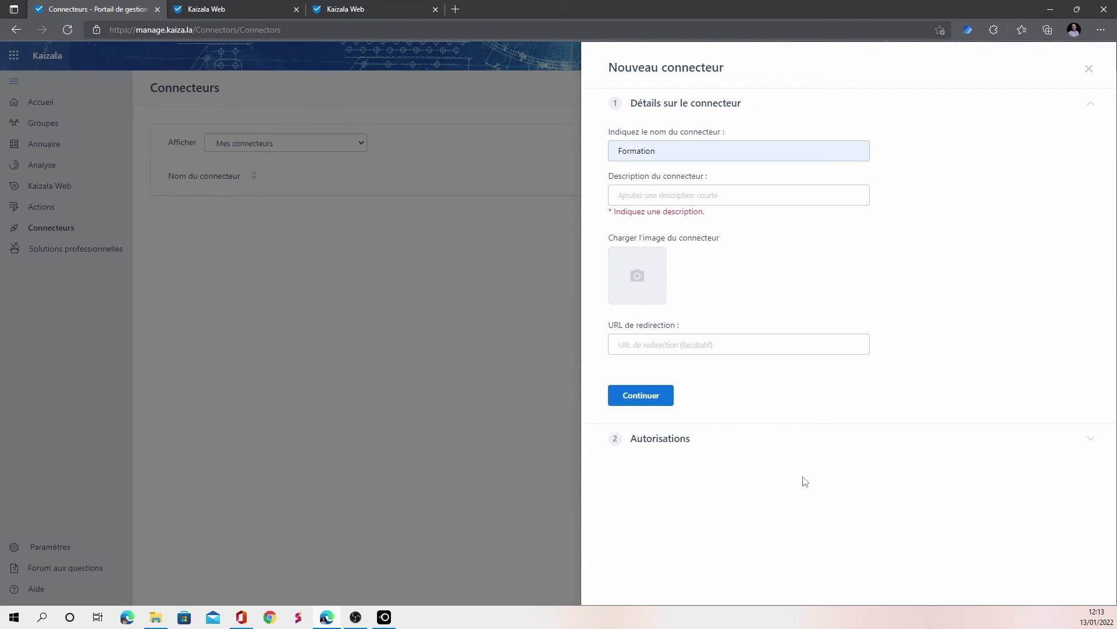
pyautogui.click(1088, 68)
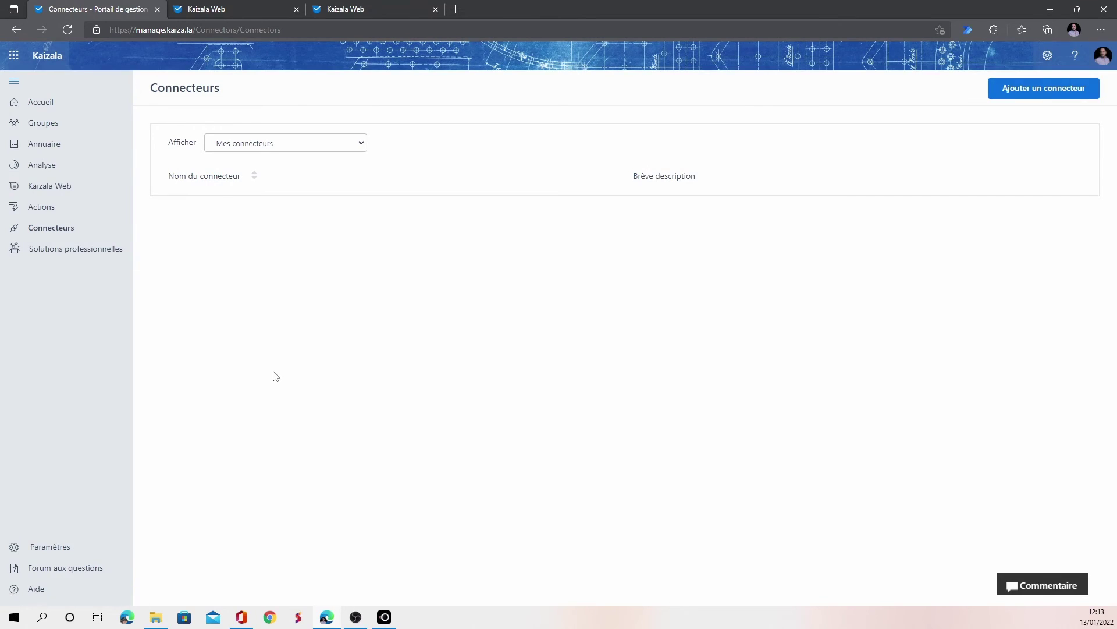
# Close the third Kaizala Web sign-in tab and show the Conversations list with the Banner chat
pyautogui.click(273, 10)
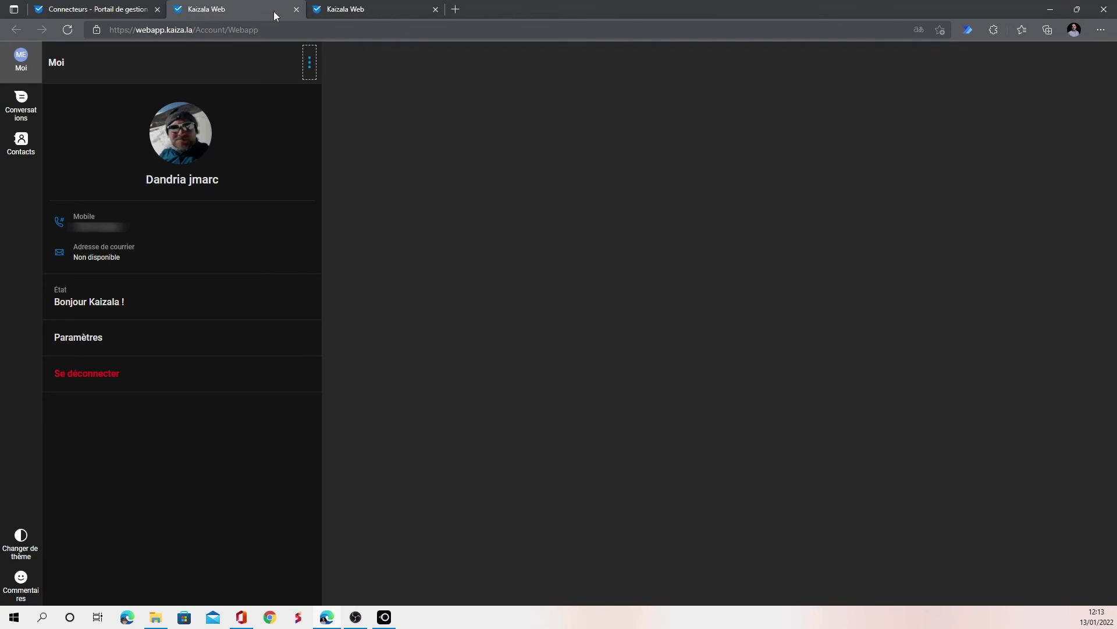
pyautogui.click(349, 9)
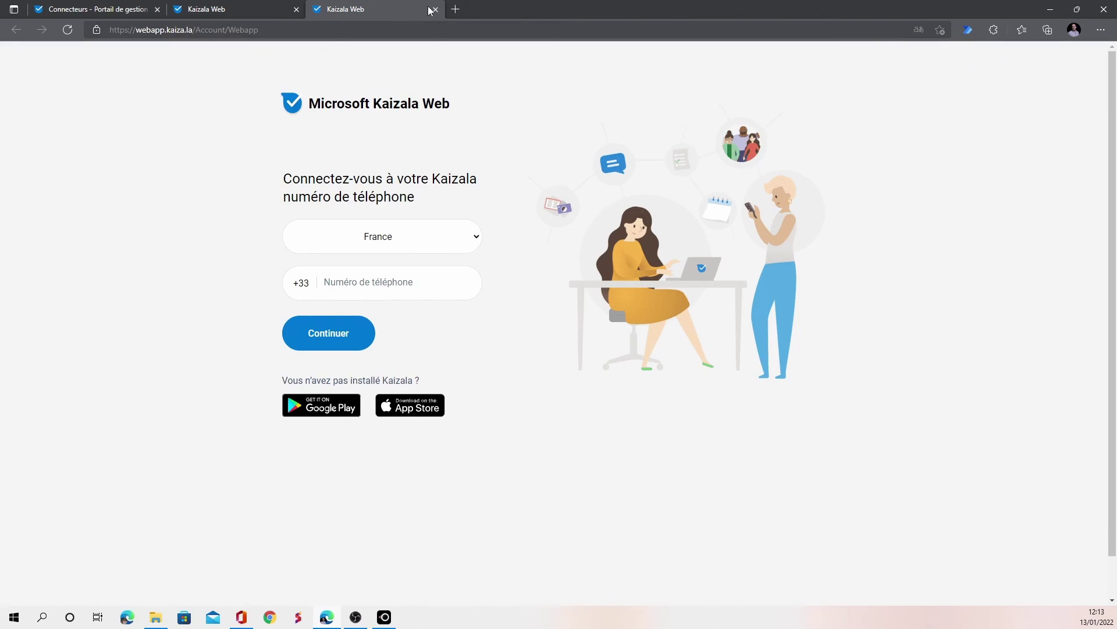
pyautogui.click(435, 10)
pyautogui.click(21, 104)
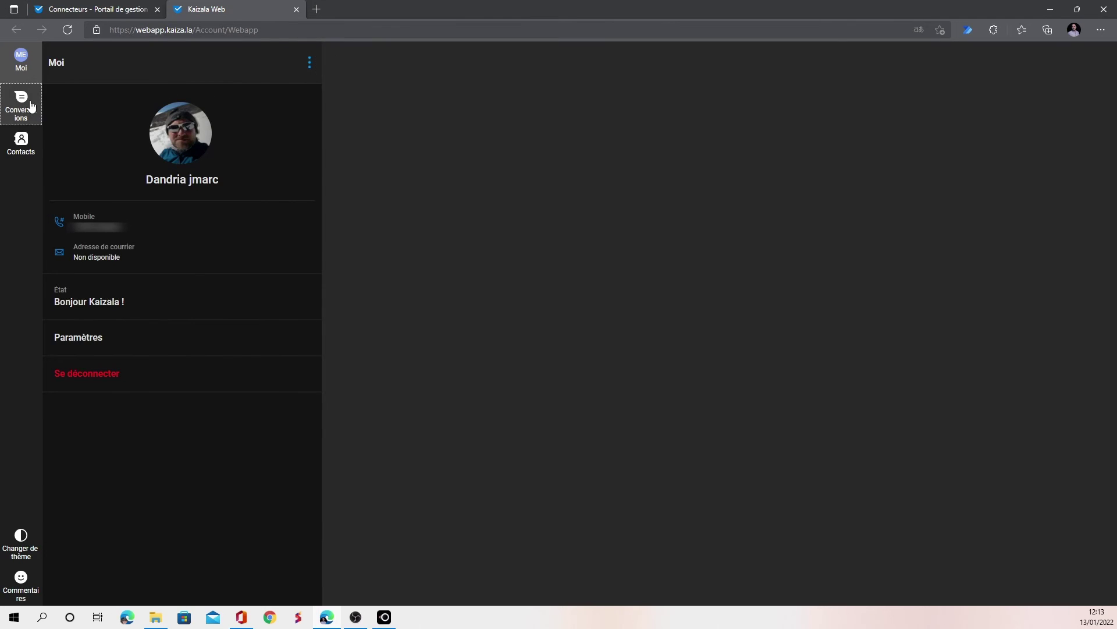